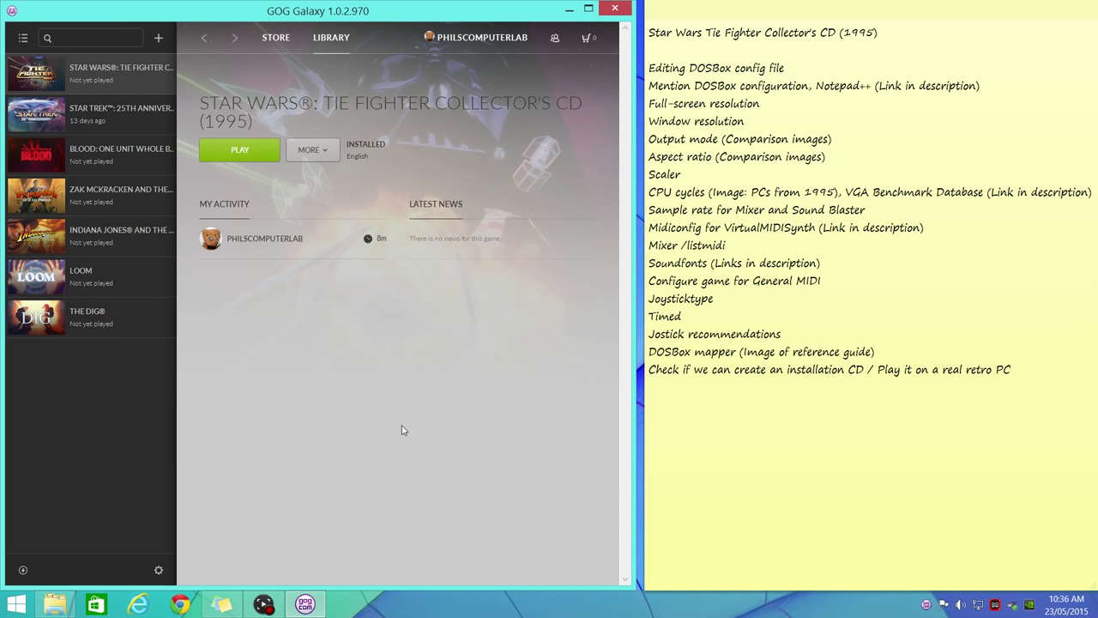
# Launch Star Wars TIE Fighter from the desktop shortcut for a test run and exit to DOS
pyautogui.click(573, 11)
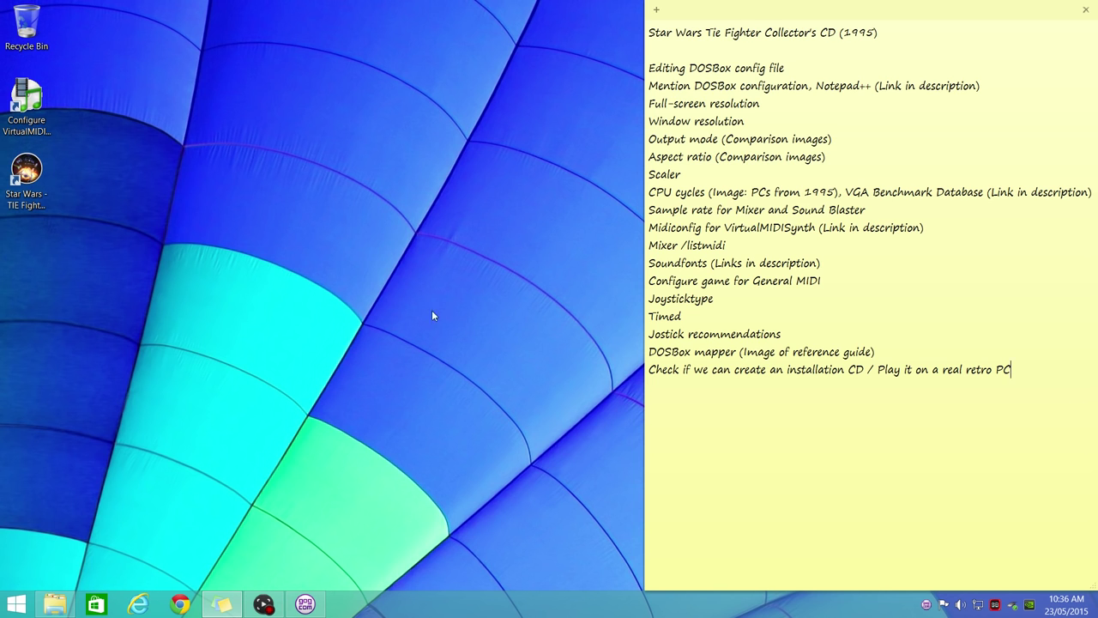
pyautogui.click(26, 179)
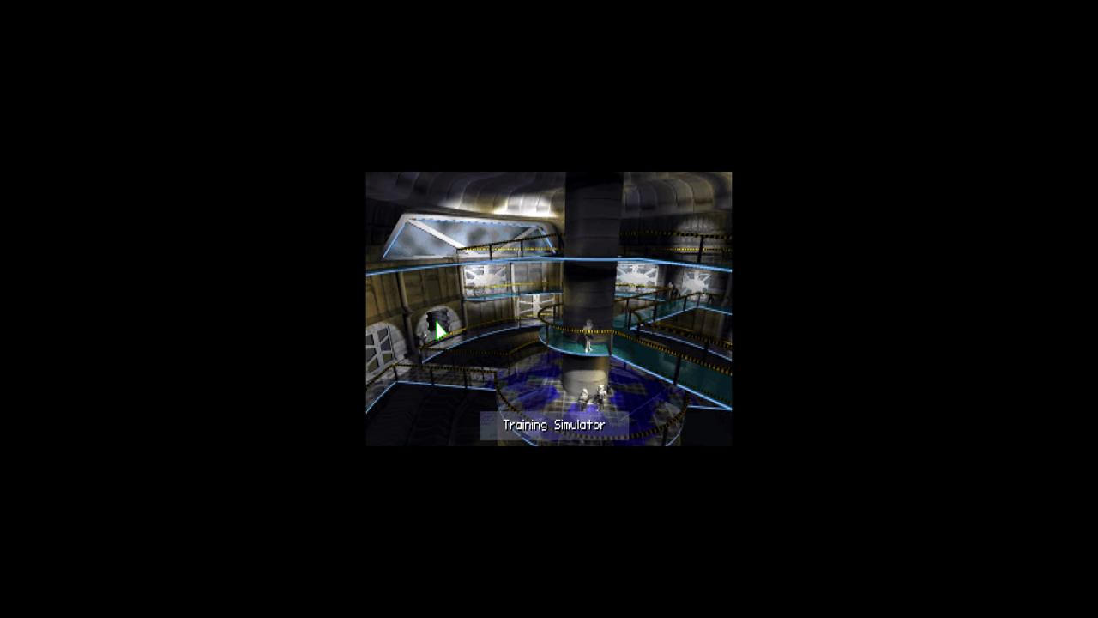
pyautogui.click(435, 322)
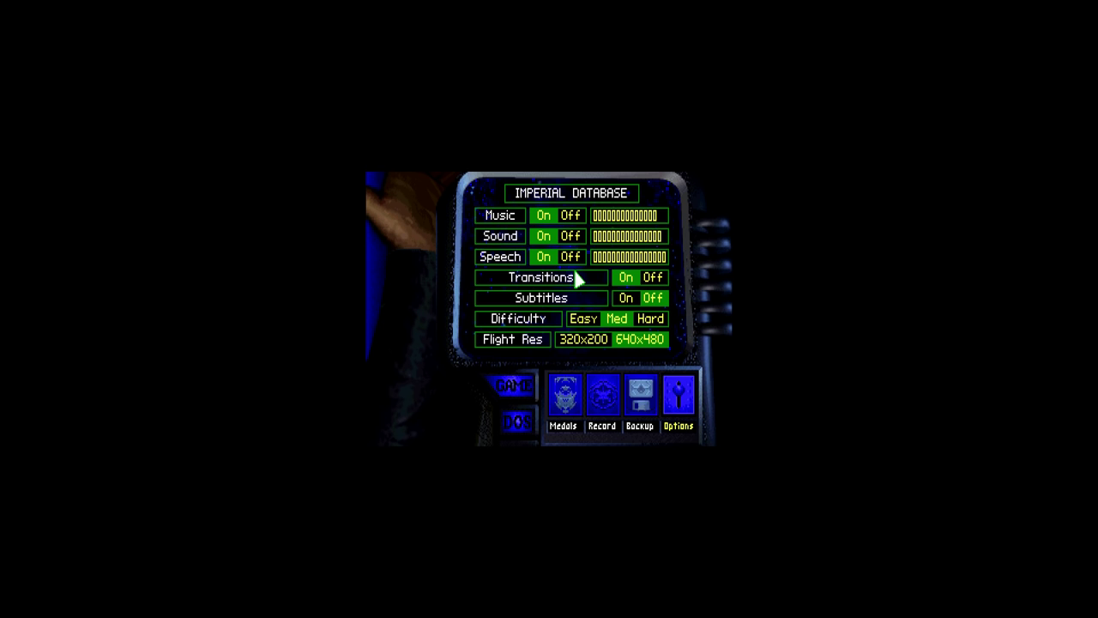
pyautogui.click(518, 428)
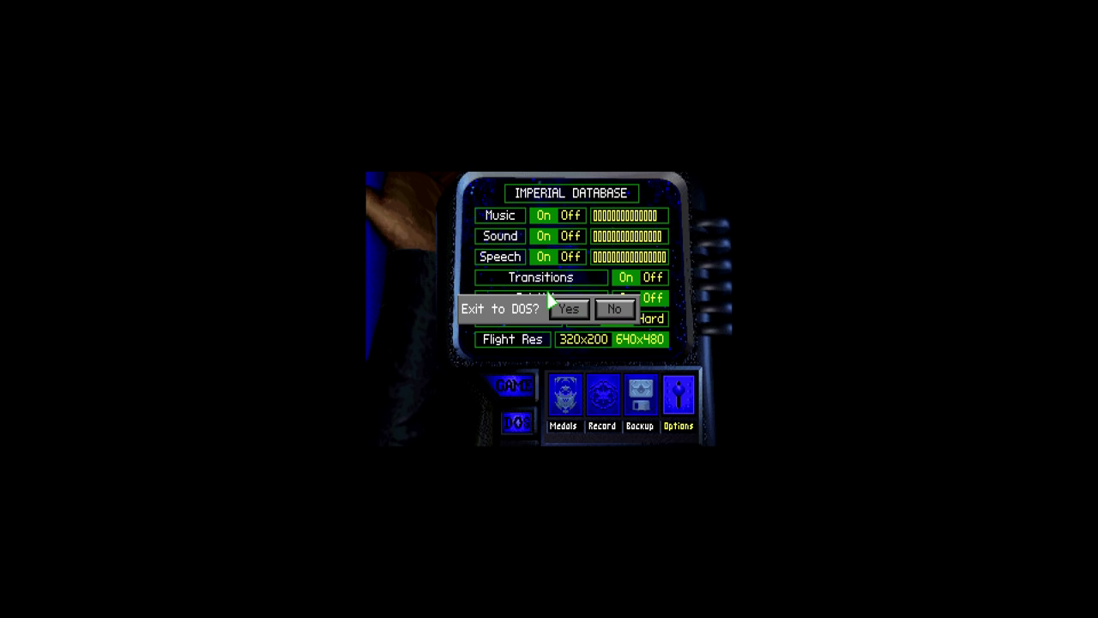
pyautogui.click(556, 311)
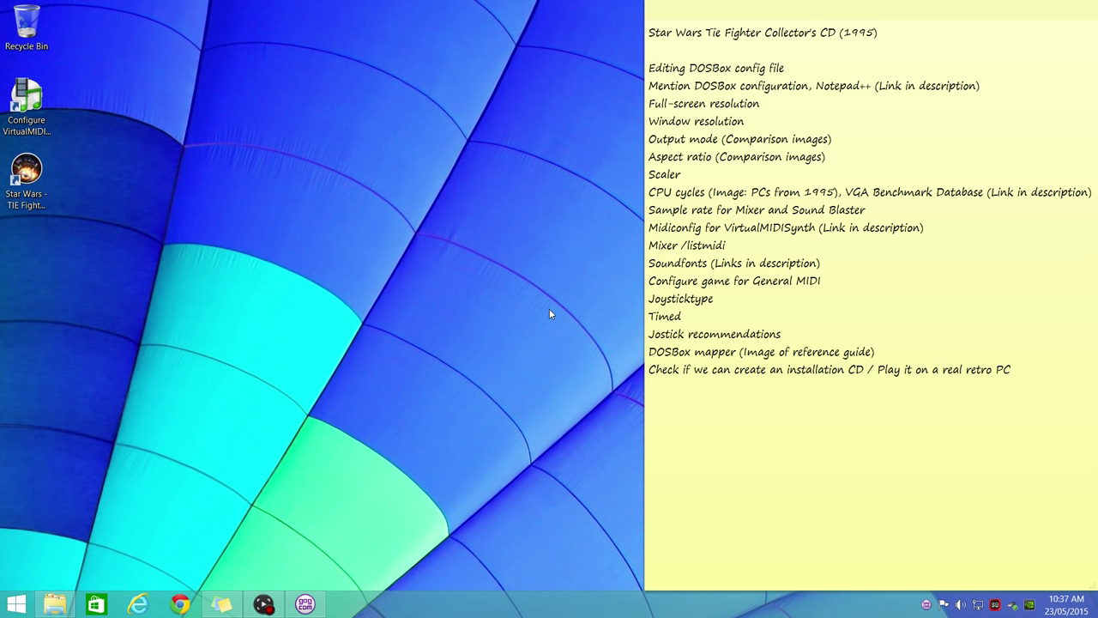
# Open dosbox_tiecd.conf from the TIE Fighter game folder and fit its window beside the sticky note
pyautogui.click(55, 607)
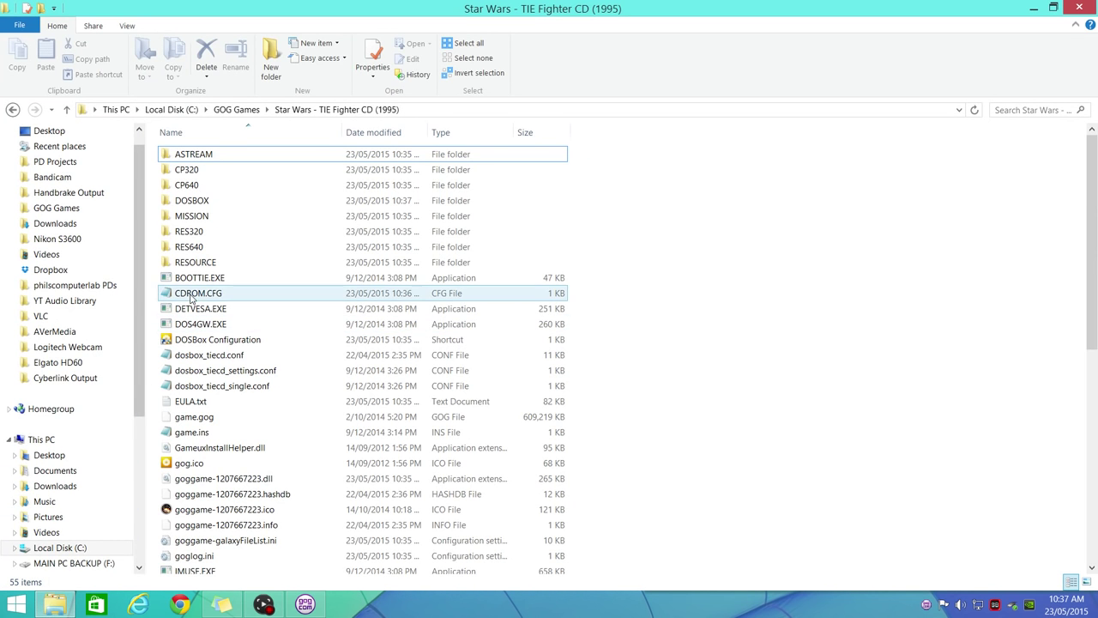
pyautogui.doubleClick(191, 356)
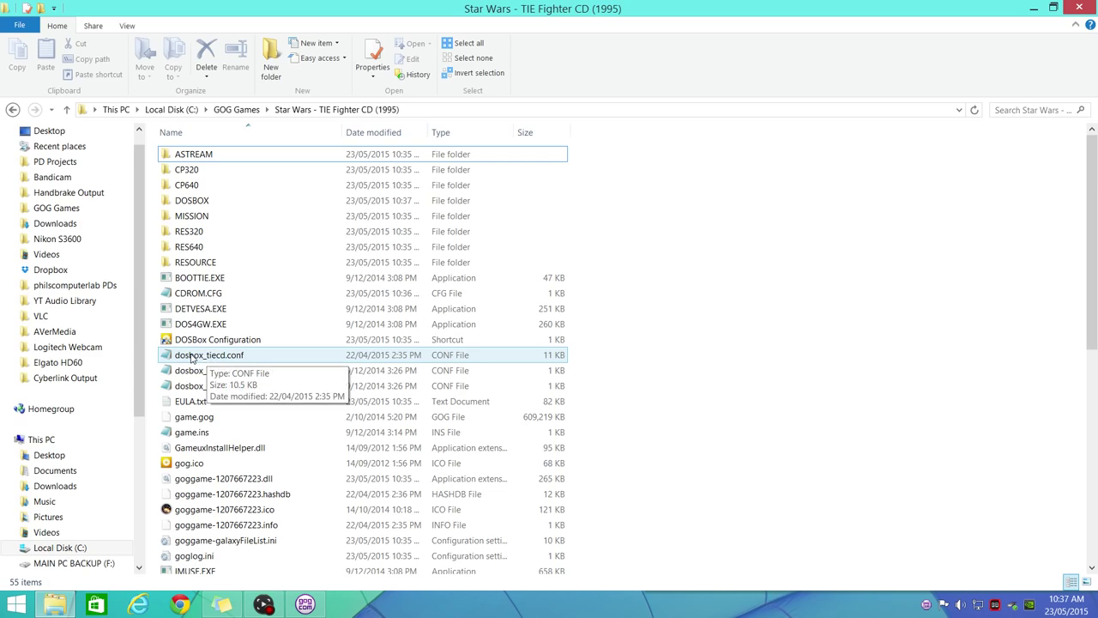
pyautogui.press('super+Left')
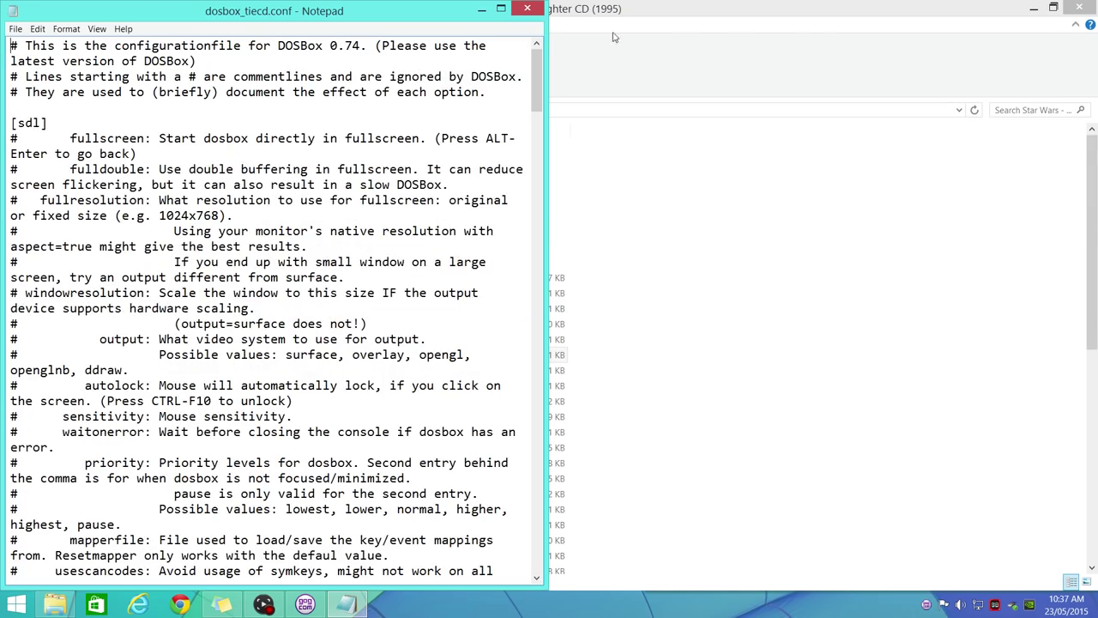
pyautogui.click(1034, 7)
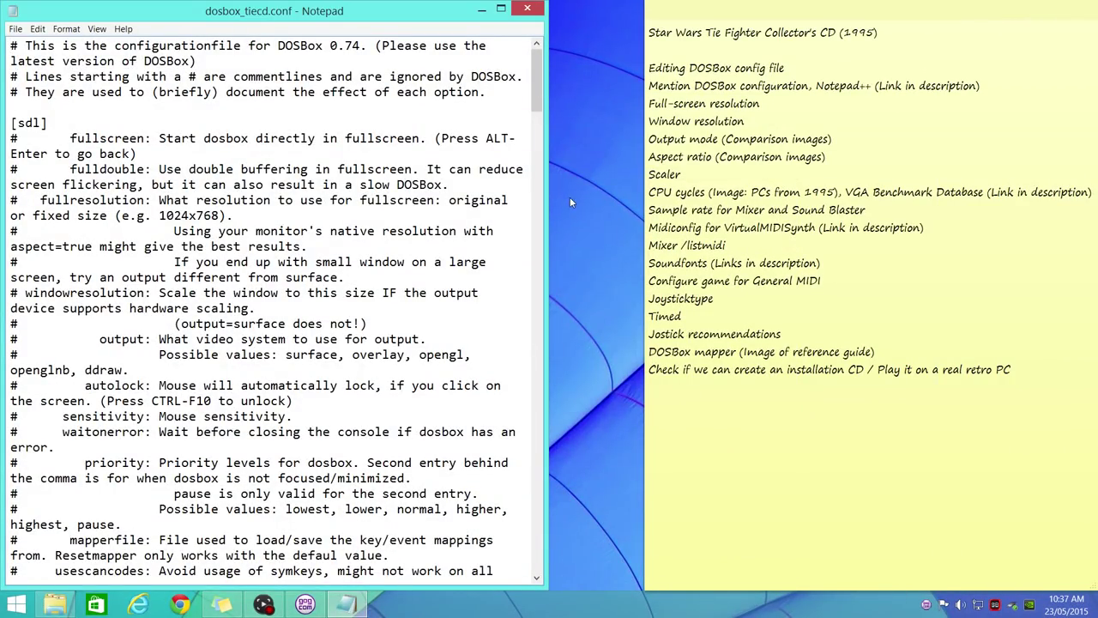
pyautogui.moveTo(551, 193); pyautogui.dragTo(633, 177)
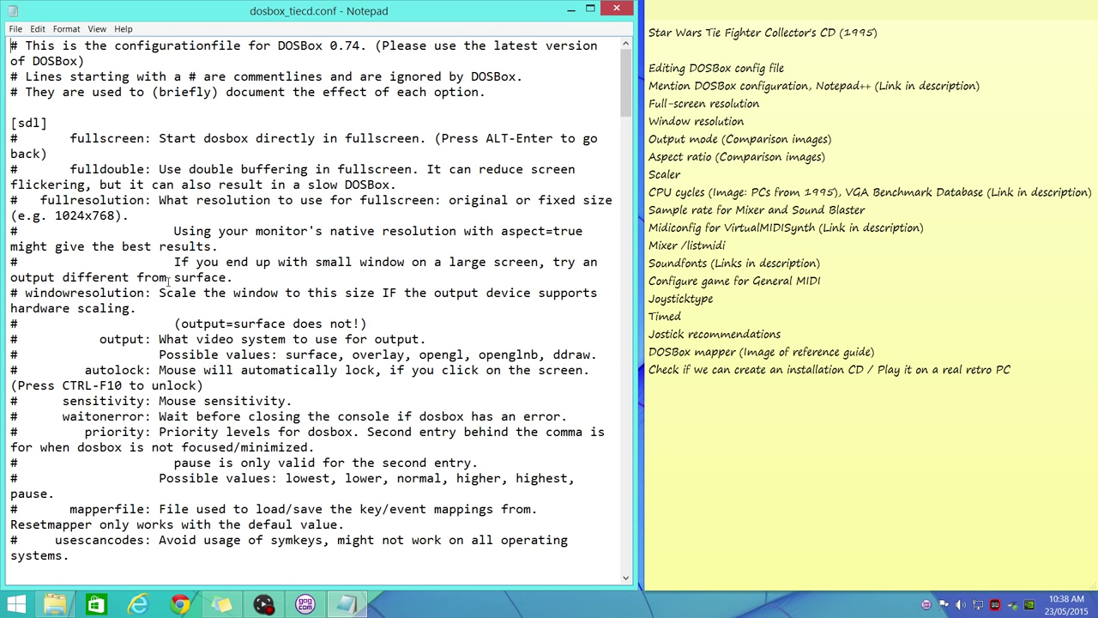
# Open the DOSBox Configurator for TIE Fighter, view its basic settings and close it
pyautogui.press('super')
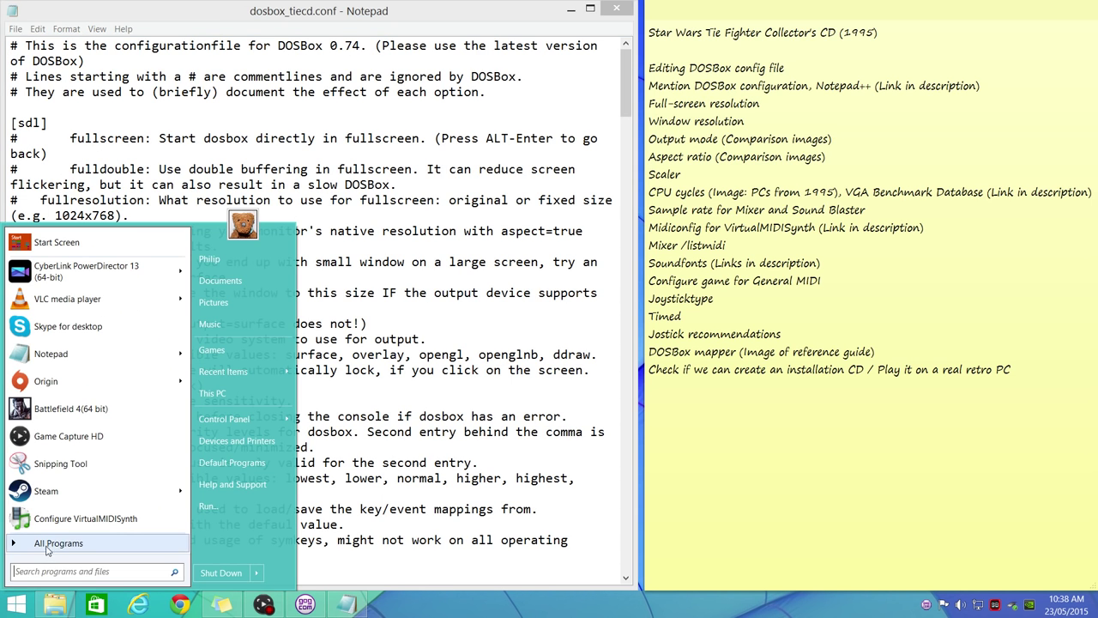
pyautogui.click(47, 543)
pyautogui.scroll(2, 82, 369)
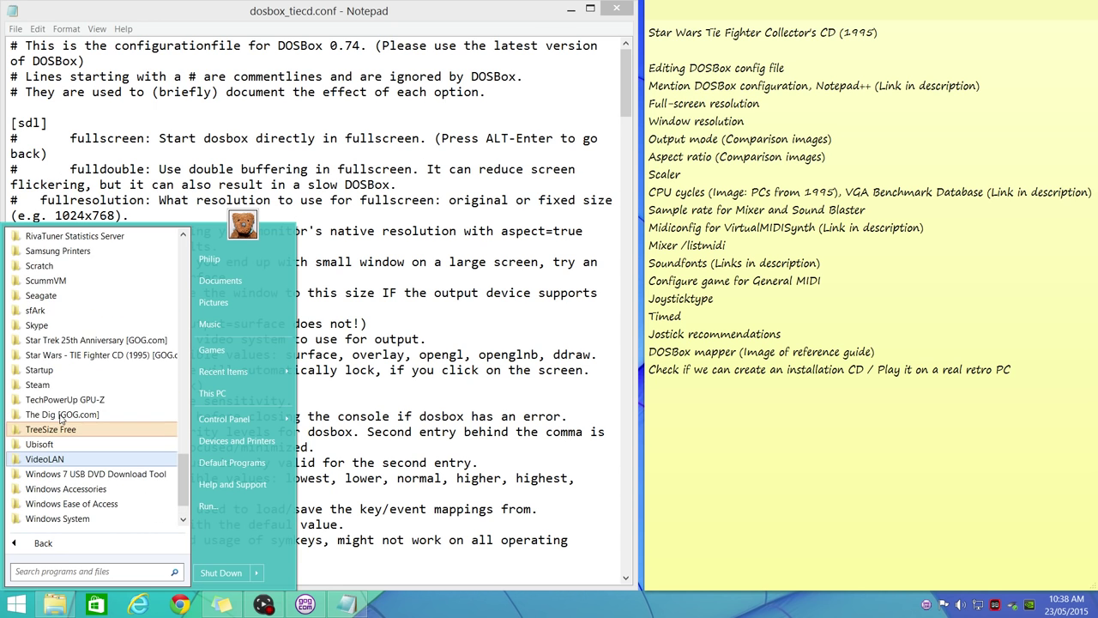
pyautogui.click(82, 362)
pyautogui.click(74, 376)
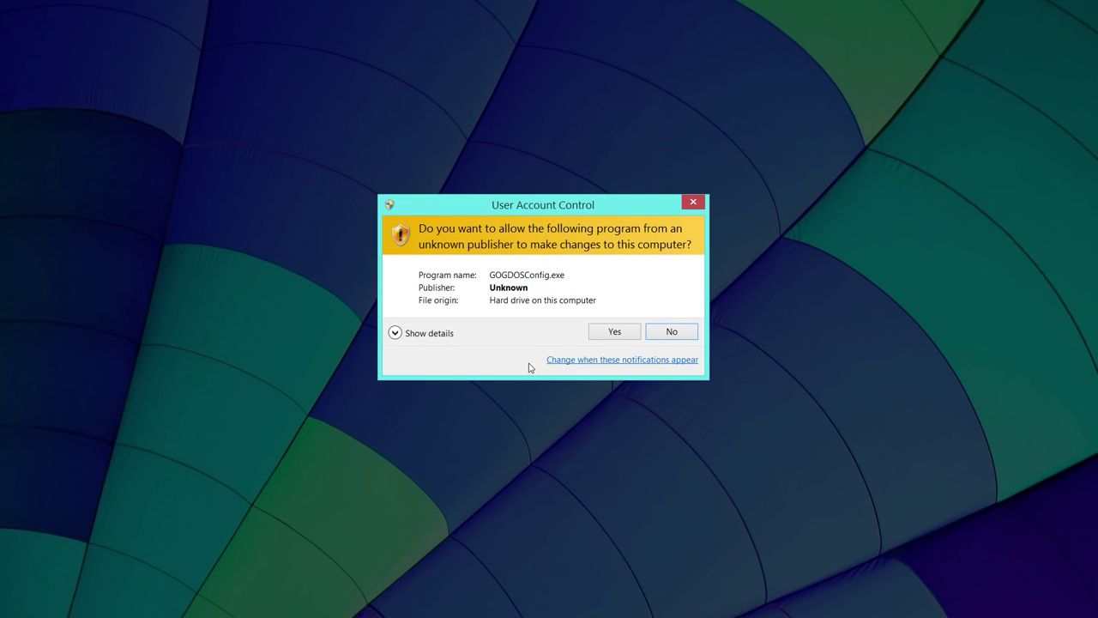
pyautogui.click(610, 334)
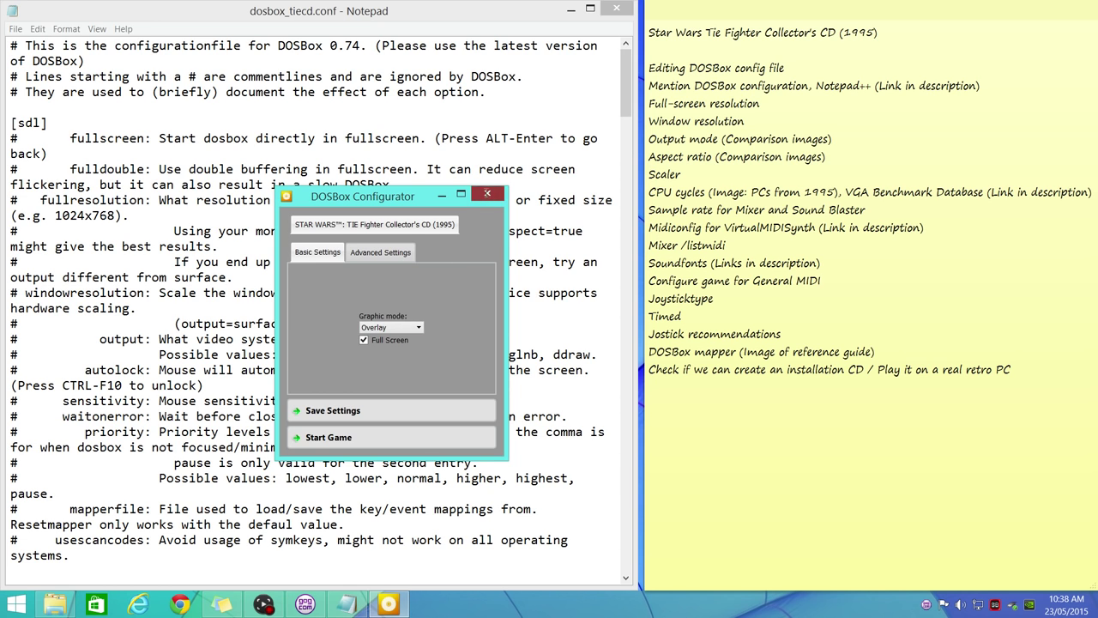
pyautogui.click(486, 193)
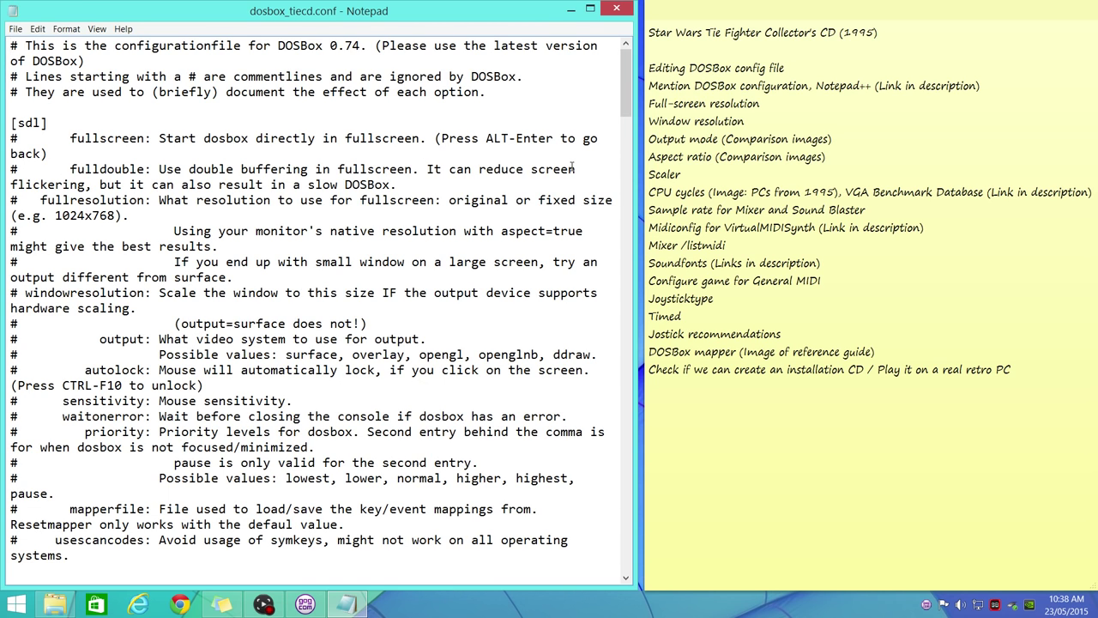
# Set fullresolution to 1920x1080 in the sdl section of dosbox_tiecd.conf
pyautogui.click(816, 86)
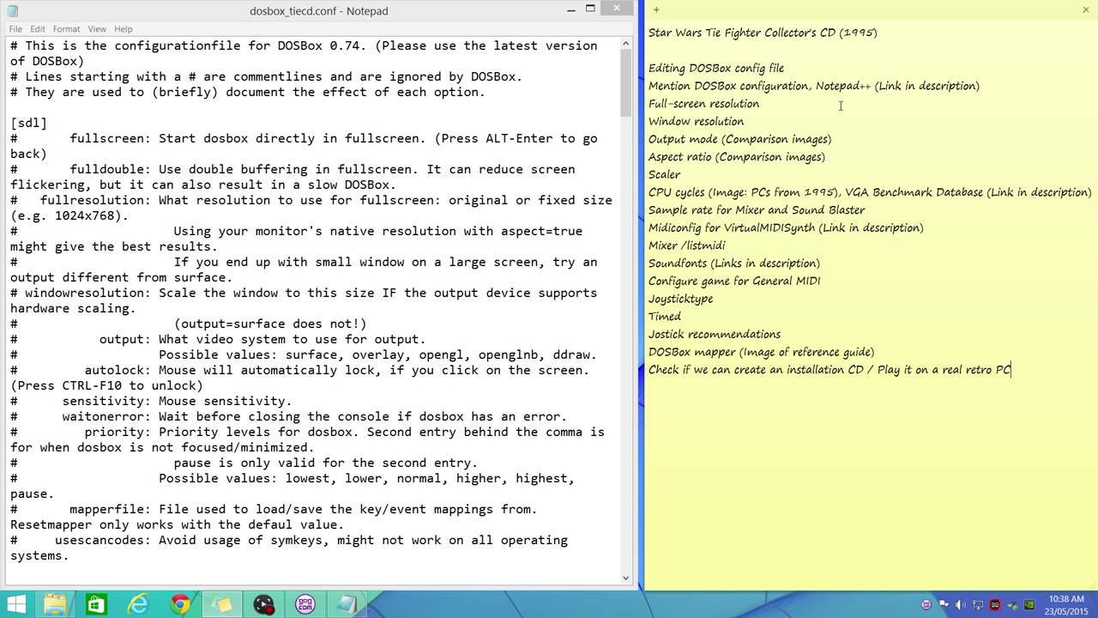
pyautogui.click(240, 270)
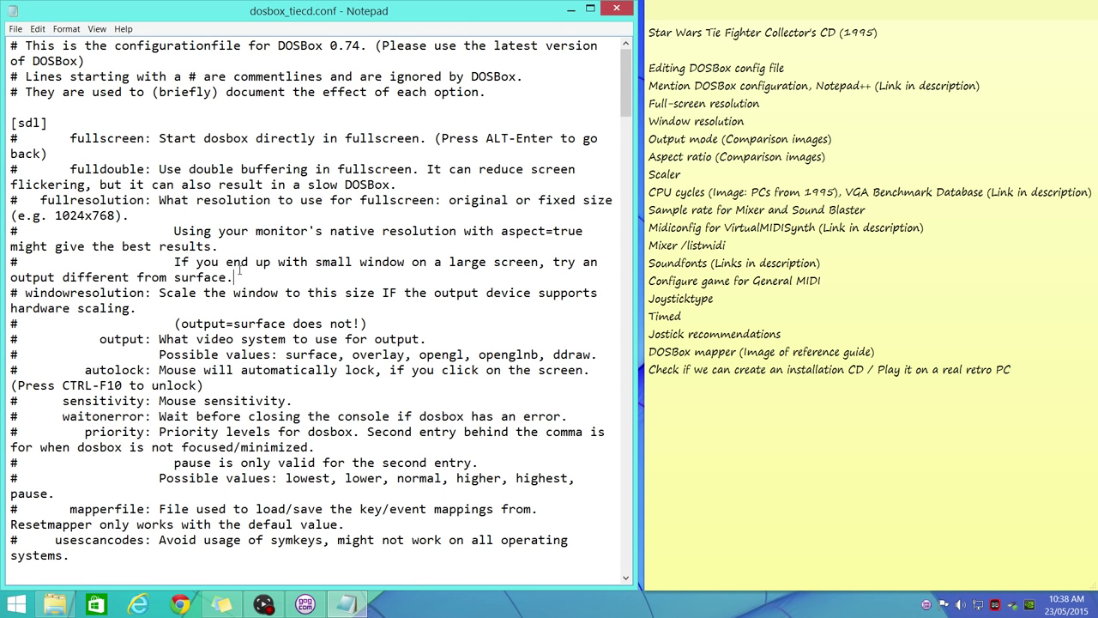
pyautogui.scroll(-6, 225, 268)
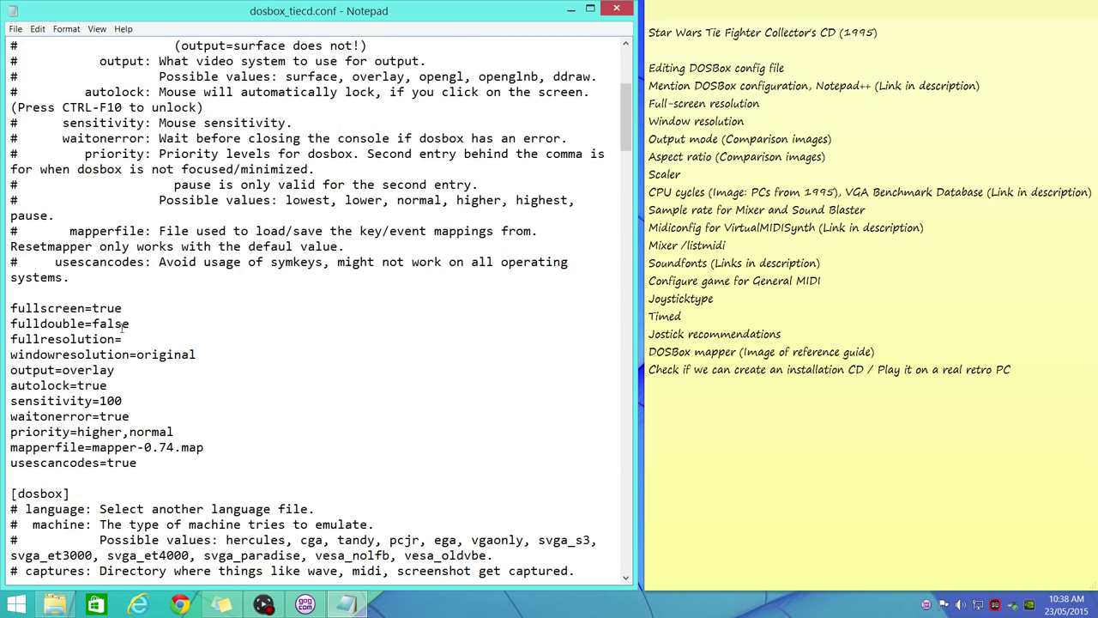
pyautogui.click(136, 337)
pyautogui.write('1920x1080')
pyautogui.press('Down')
pyautogui.press('End')
pyautogui.hotkey('shift', 'Left')
pyautogui.hotkey('shift', 'Left')
pyautogui.moveTo(123, 309); pyautogui.dragTo(95, 309)
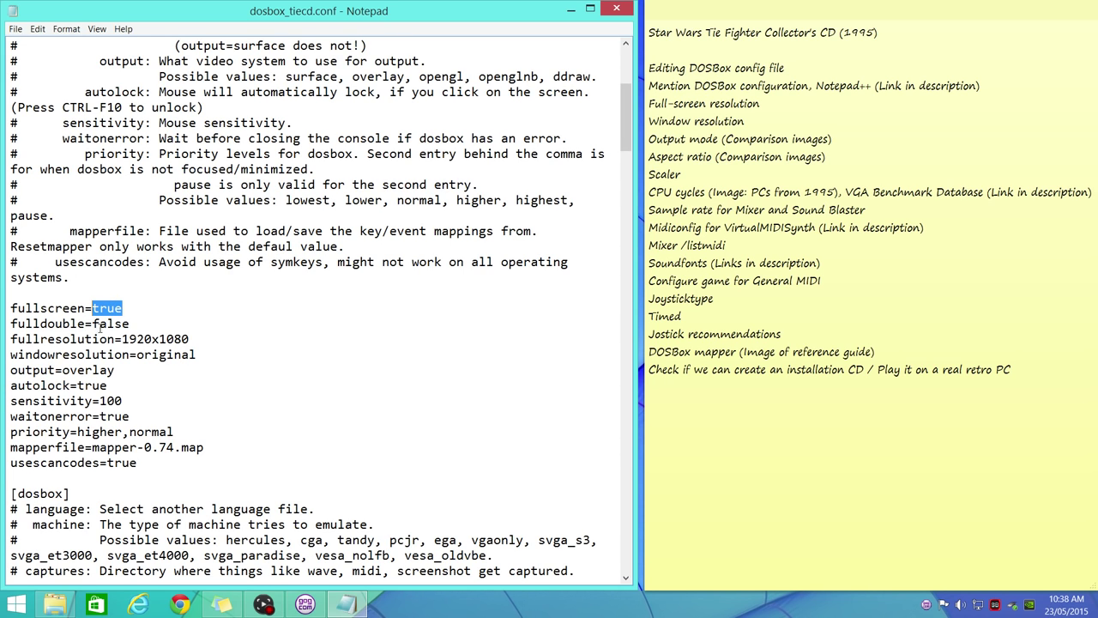
# Set windowresolution to 800x600 and output to opengl in the sdl section
pyautogui.moveTo(206, 355); pyautogui.dragTo(136, 355)
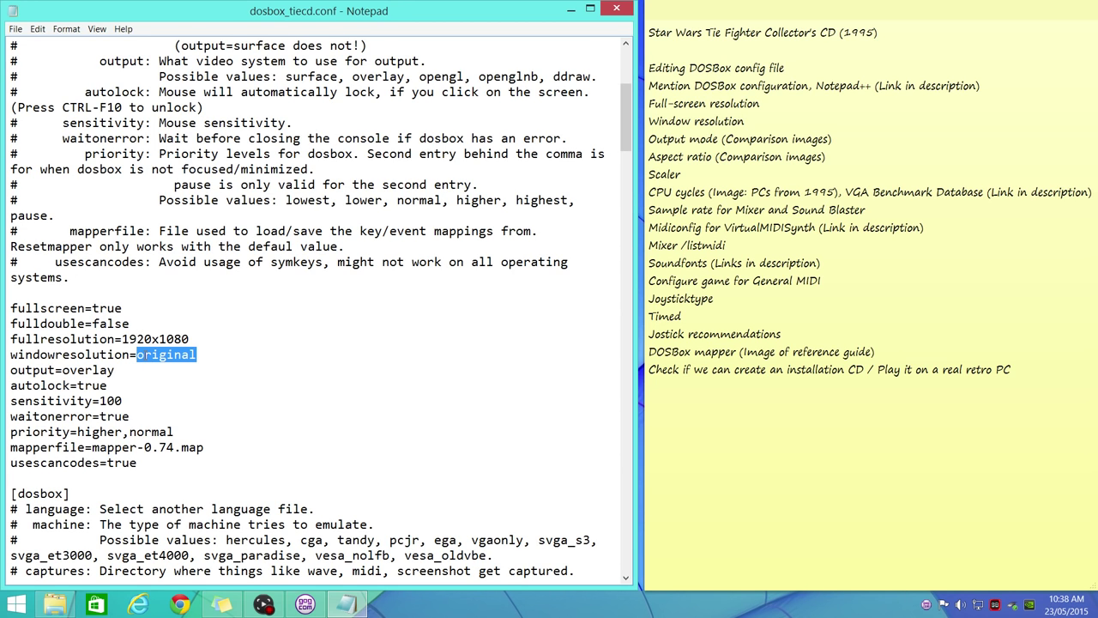
pyautogui.write('800x60')
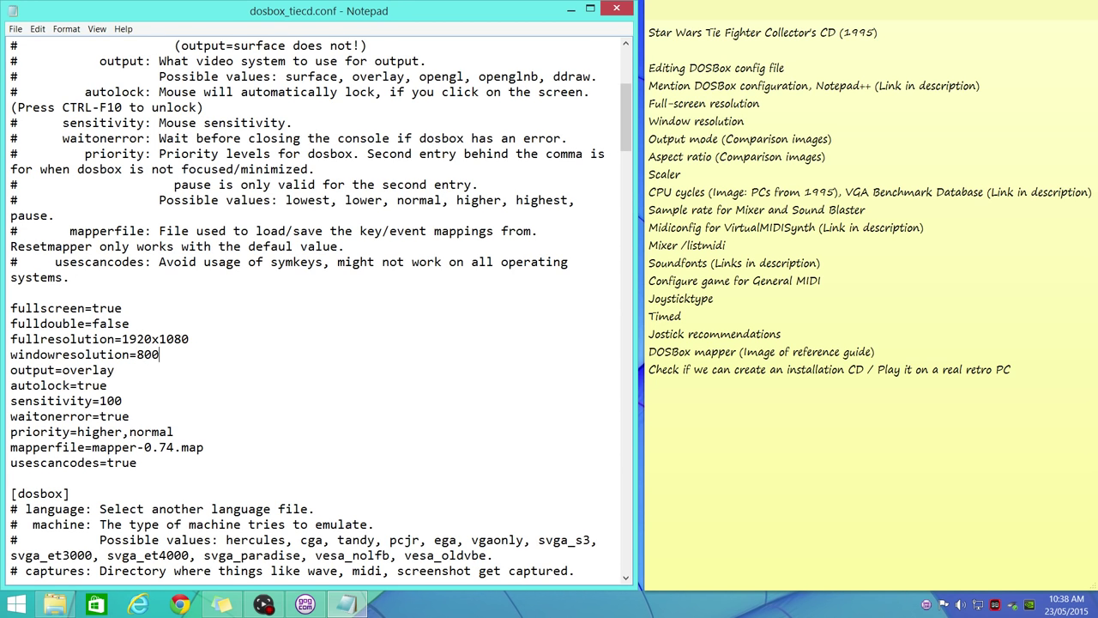
pyautogui.write('0')
pyautogui.moveTo(114, 370); pyautogui.dragTo(62, 370)
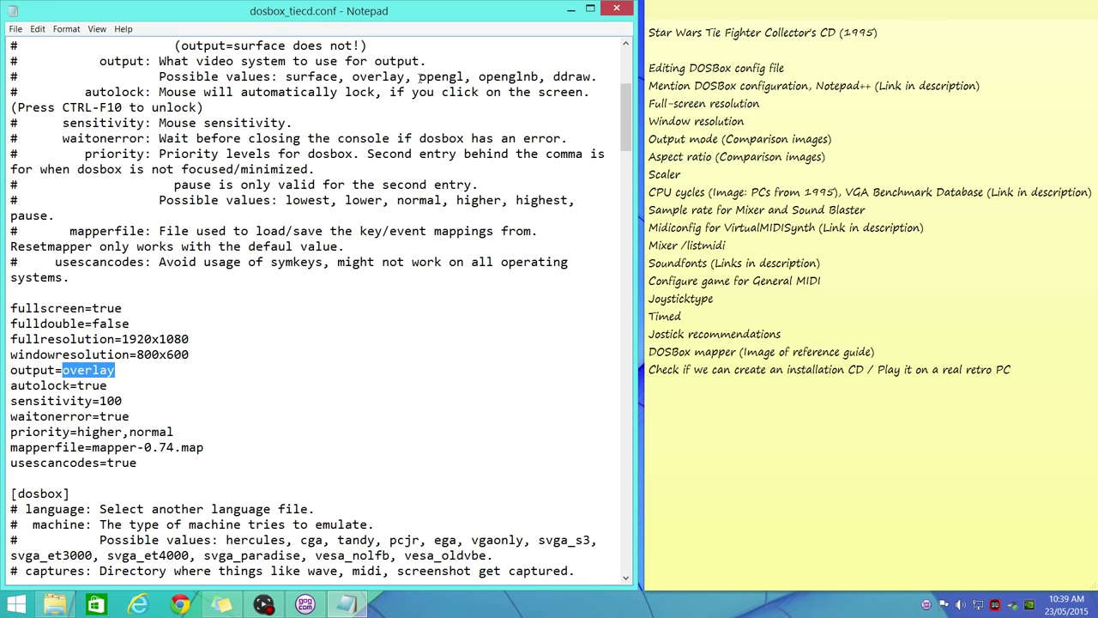
pyautogui.write('opengl')
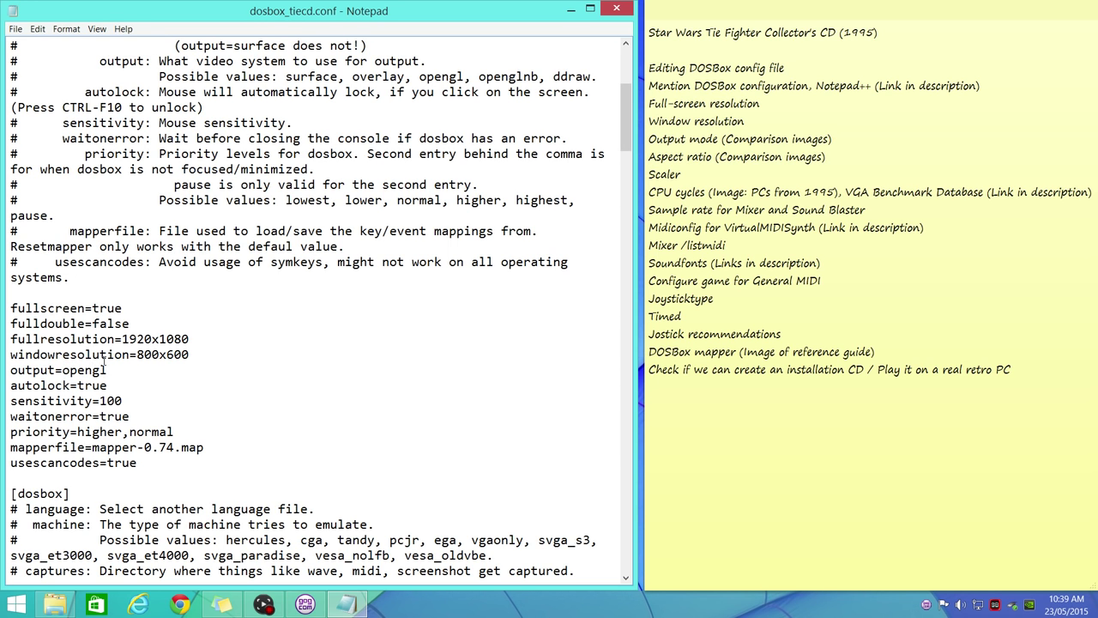
# Set aspect to true and scaler to normal3x in the render section
pyautogui.scroll(-3, 103, 378)
pyautogui.scroll(-6, 111, 393)
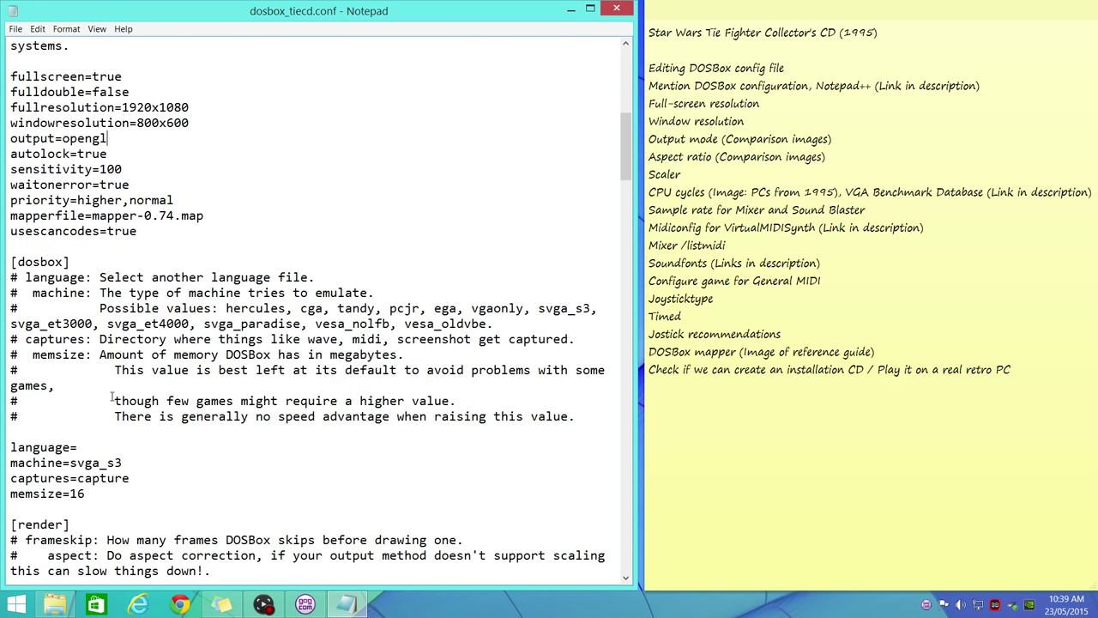
pyautogui.scroll(-2, 111, 395)
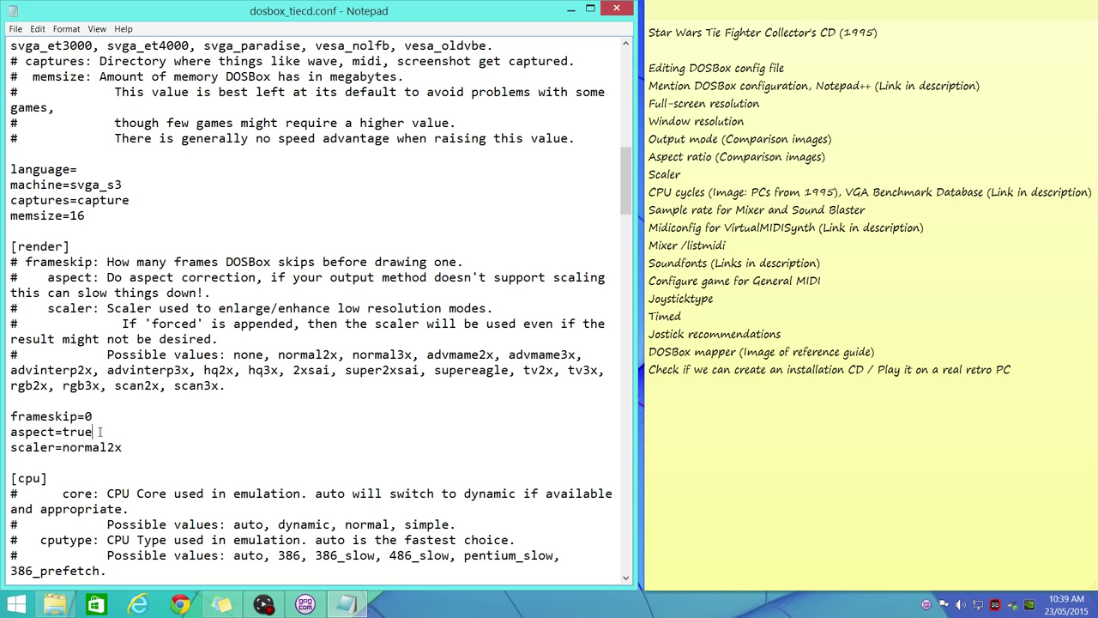
pyautogui.moveTo(115, 447); pyautogui.dragTo(106, 447)
pyautogui.write('3')
# Set cycles to fixed 60000 in the cpu section
pyautogui.scroll(-9, 152, 410)
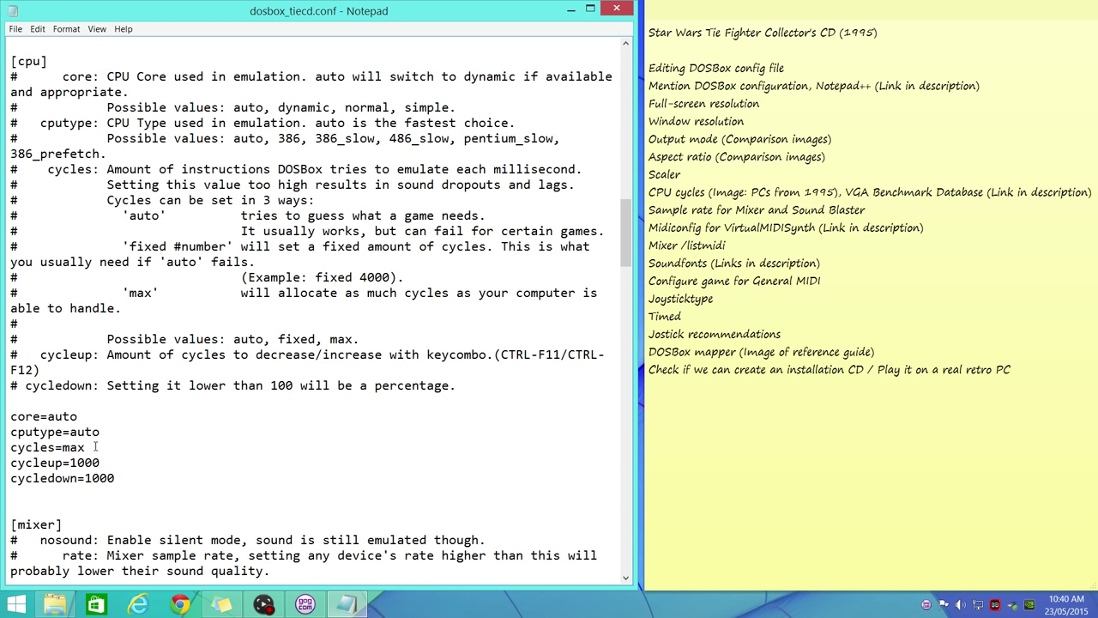
pyautogui.moveTo(85, 447); pyautogui.dragTo(63, 447)
pyautogui.write('fixed')
pyautogui.moveTo(303, 605)
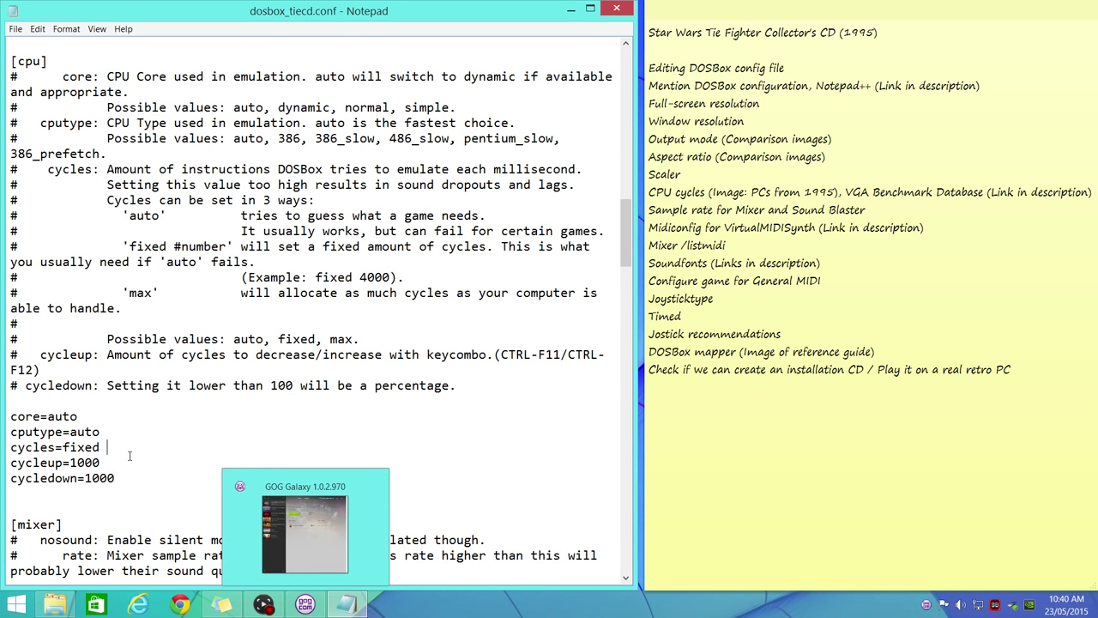
pyautogui.write('60000')
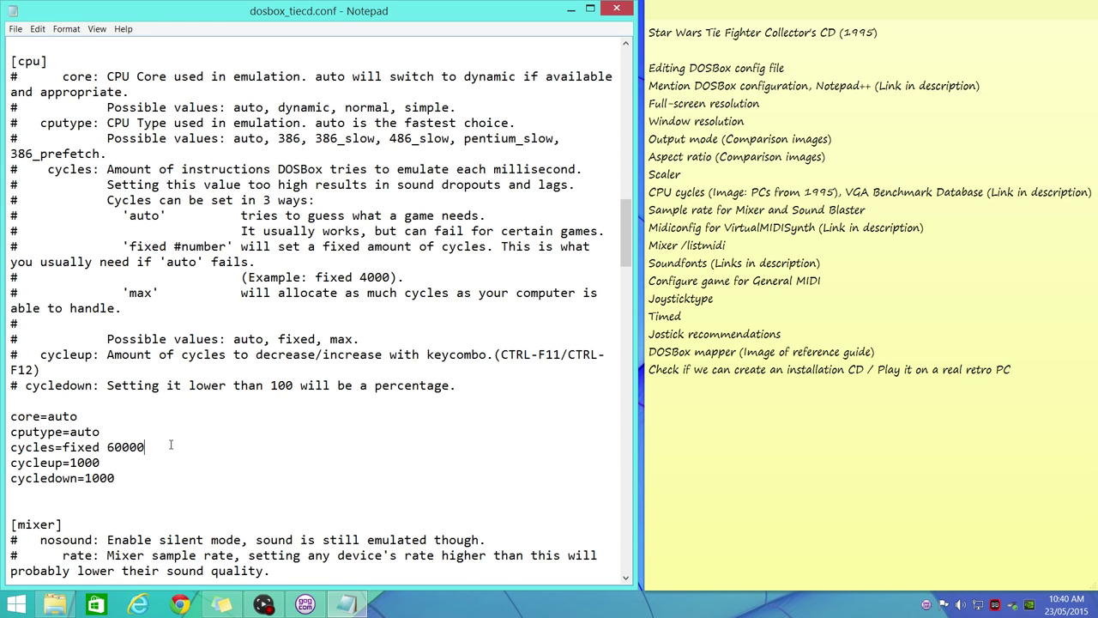
# Try 20000 as the fixed cycles value, and replace it with 50000
pyautogui.moveTo(159, 447); pyautogui.dragTo(106, 447)
pyautogui.write('20000')
pyautogui.press('BackSpace')
pyautogui.press('BackSpace')
pyautogui.press('BackSpace')
pyautogui.press('BackSpace')
pyautogui.press('BackSpace')
pyautogui.write('50000')
# Set both the mixer's rate and the Sound Blaster's oplrate to 48000
pyautogui.scroll(-6, 103, 477)
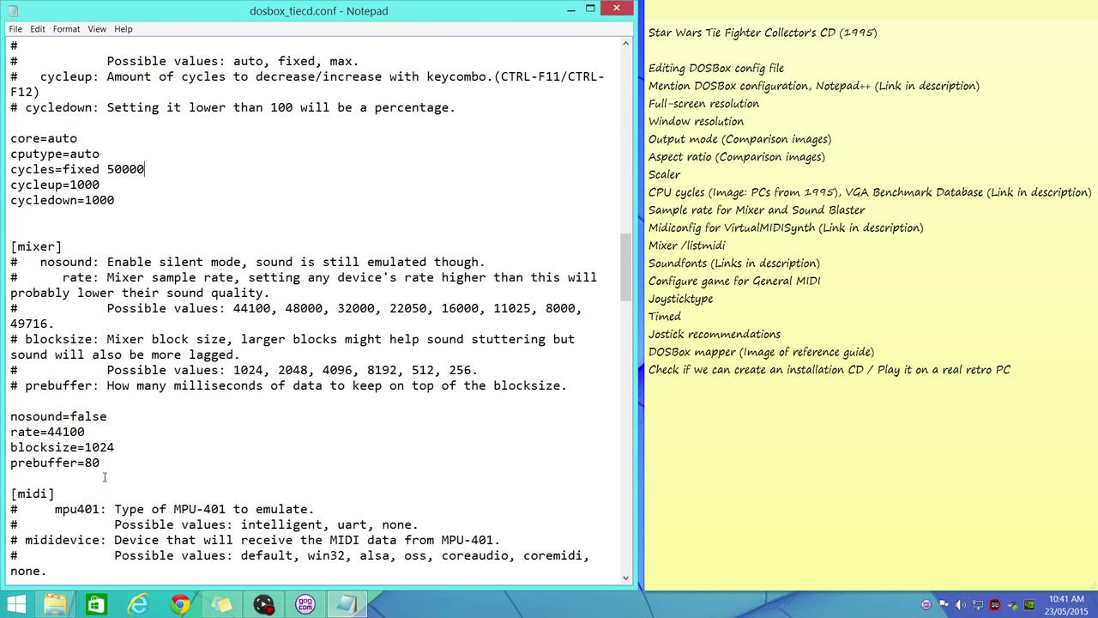
pyautogui.doubleClick(79, 432)
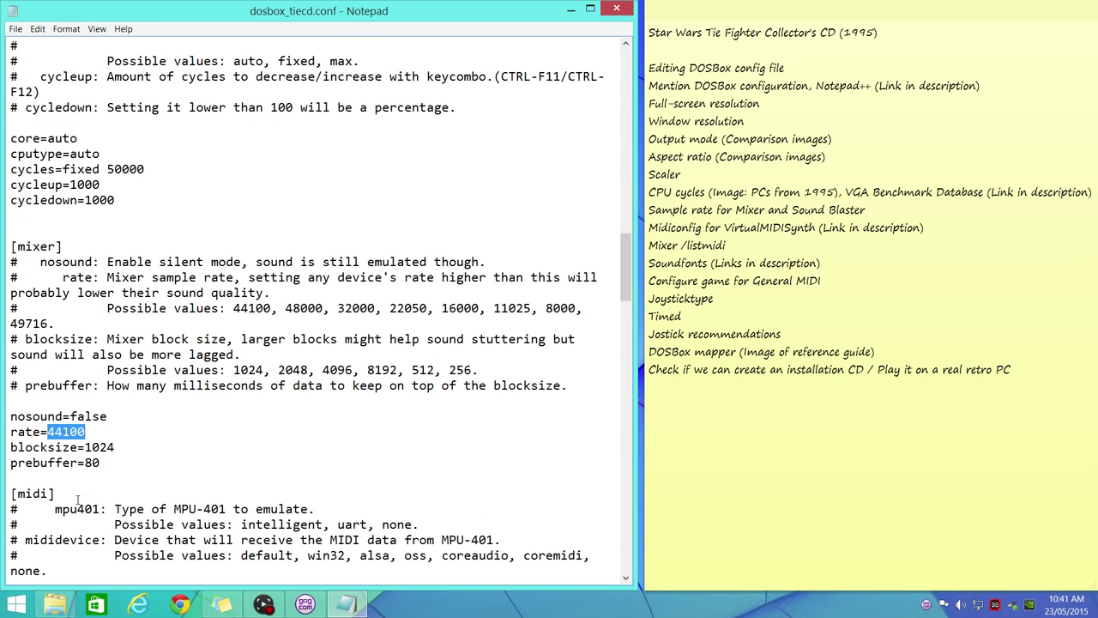
pyautogui.write('48000')
pyautogui.scroll(-9, 85, 493)
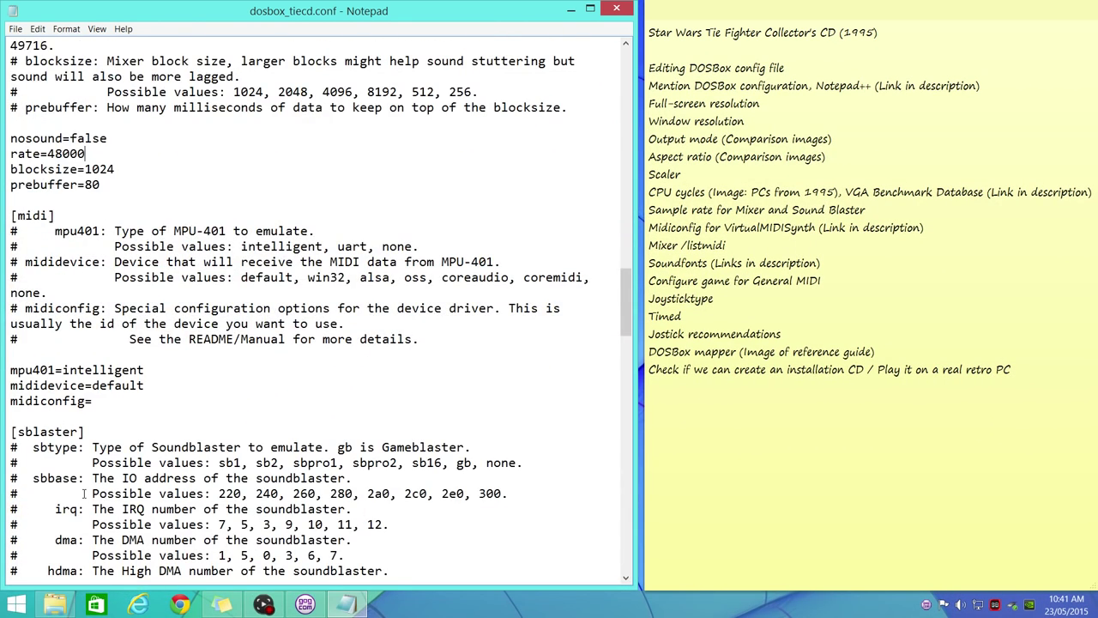
pyautogui.scroll(-6, 83, 494)
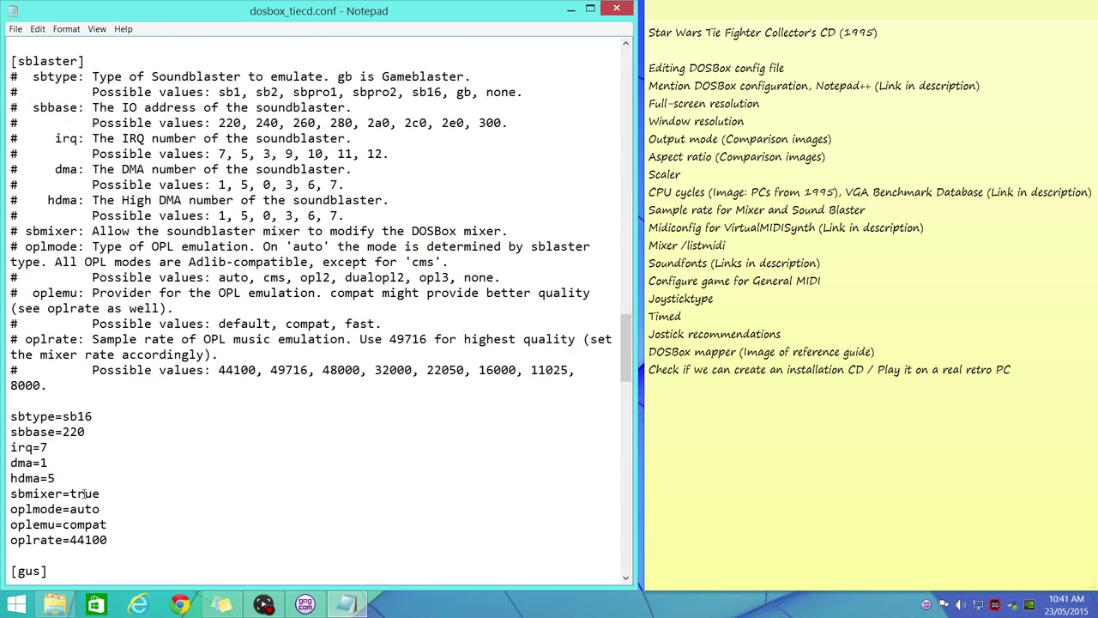
pyautogui.moveTo(106, 493); pyautogui.dragTo(72, 494)
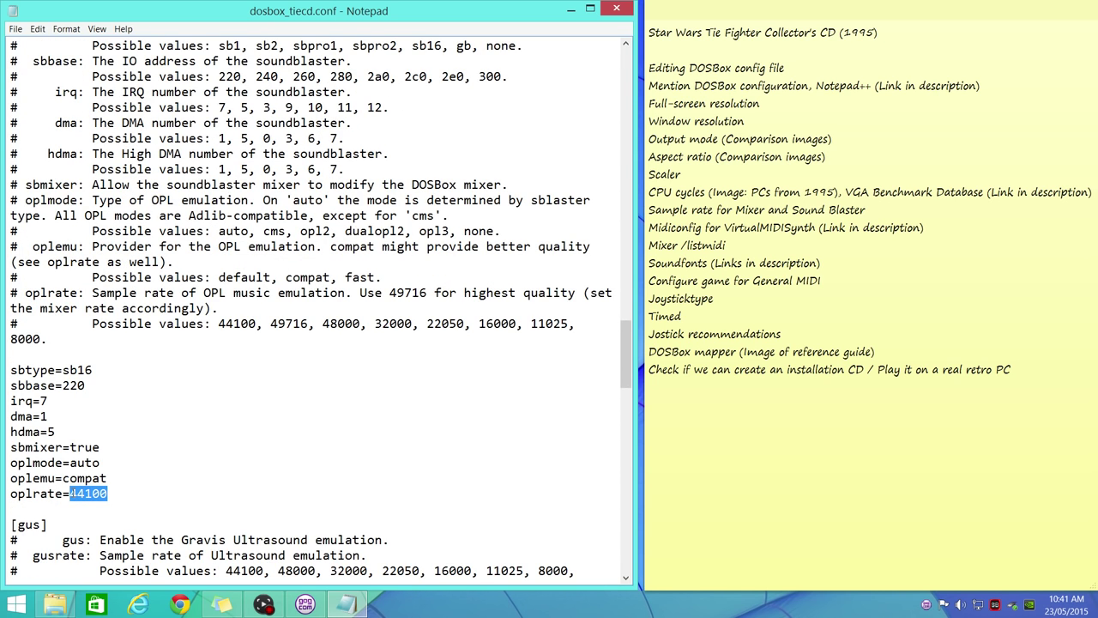
pyautogui.write('48000')
# Review the MIDI section of the config file and the soundfonts chain in the VirtualMIDISynth Configurator, closing the configurator with its settings accepted
pyautogui.scroll(4, 66, 486)
pyautogui.scroll(1, 66, 486)
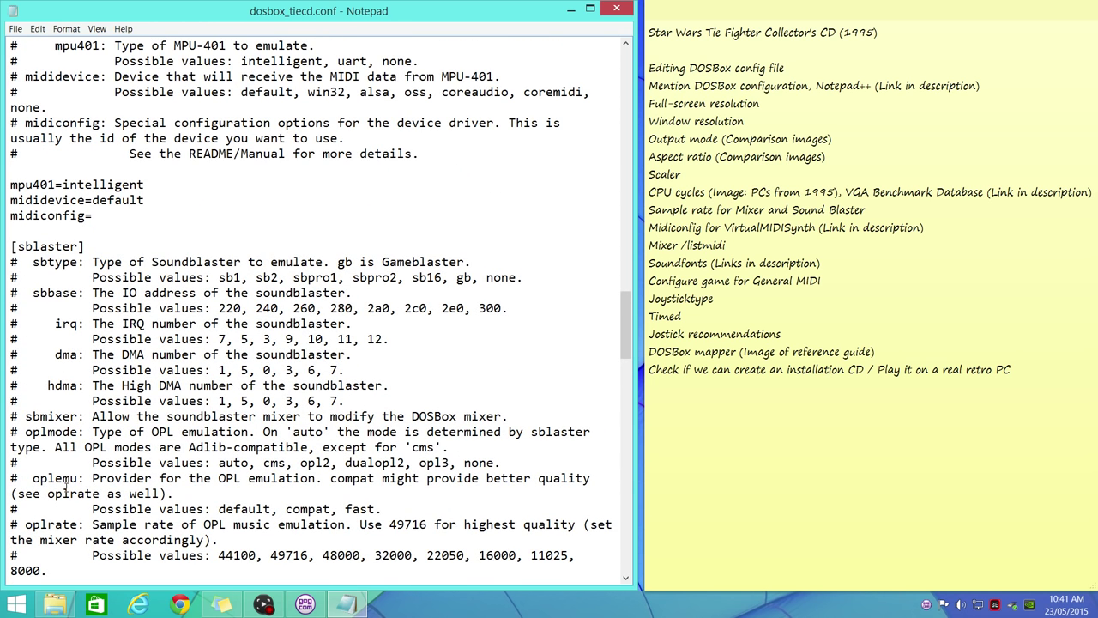
pyautogui.click(570, 8)
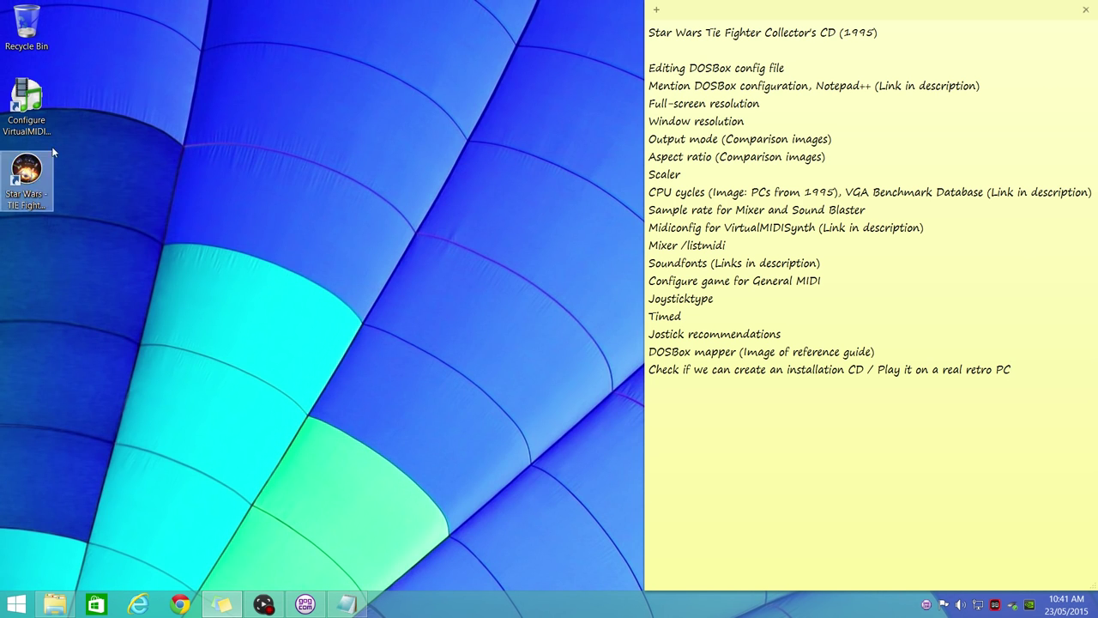
pyautogui.doubleClick(35, 116)
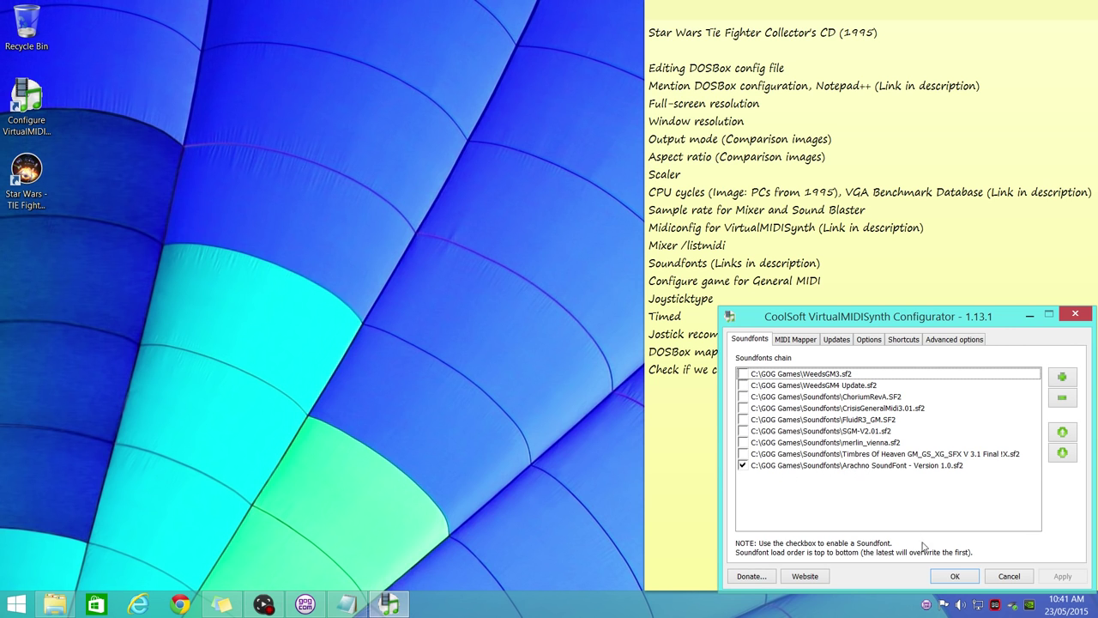
pyautogui.click(952, 578)
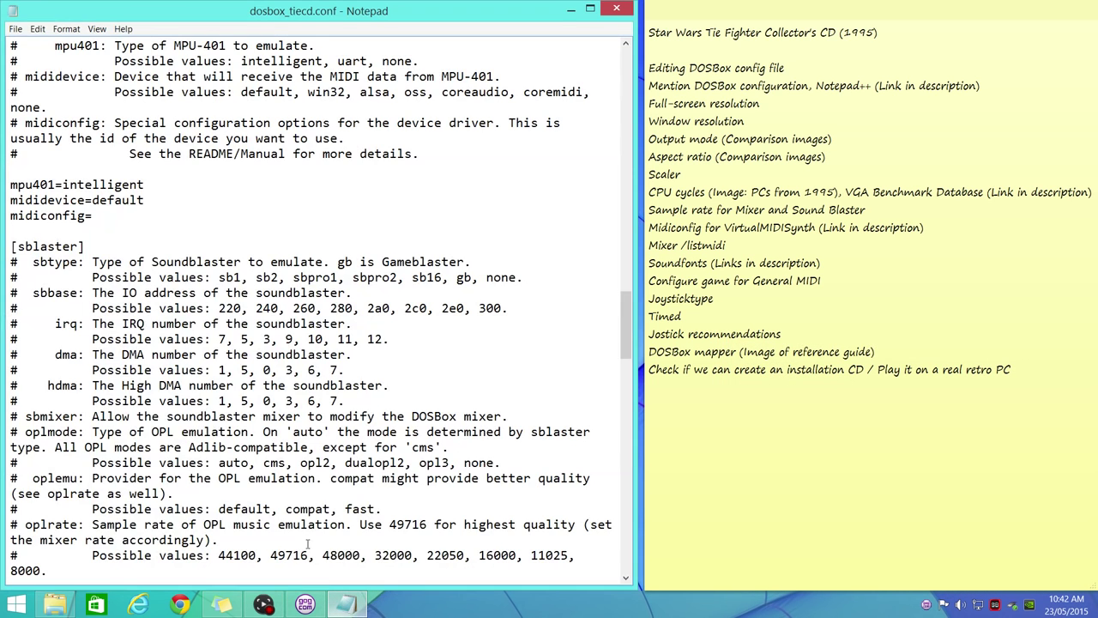
# Run DOSBox.exe from the game's DOSBOX folder, list the MIDI devices with mixer /listmidi, and close it
pyautogui.click(347, 604)
pyautogui.click(95, 215)
pyautogui.click(55, 604)
pyautogui.doubleClick(192, 200)
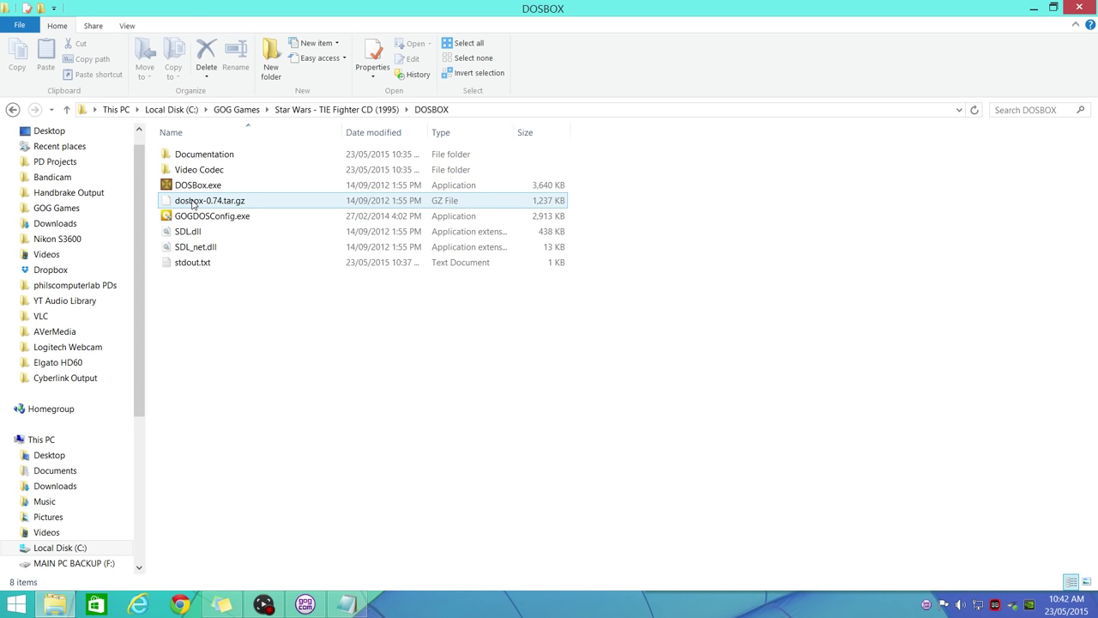
pyautogui.doubleClick(192, 187)
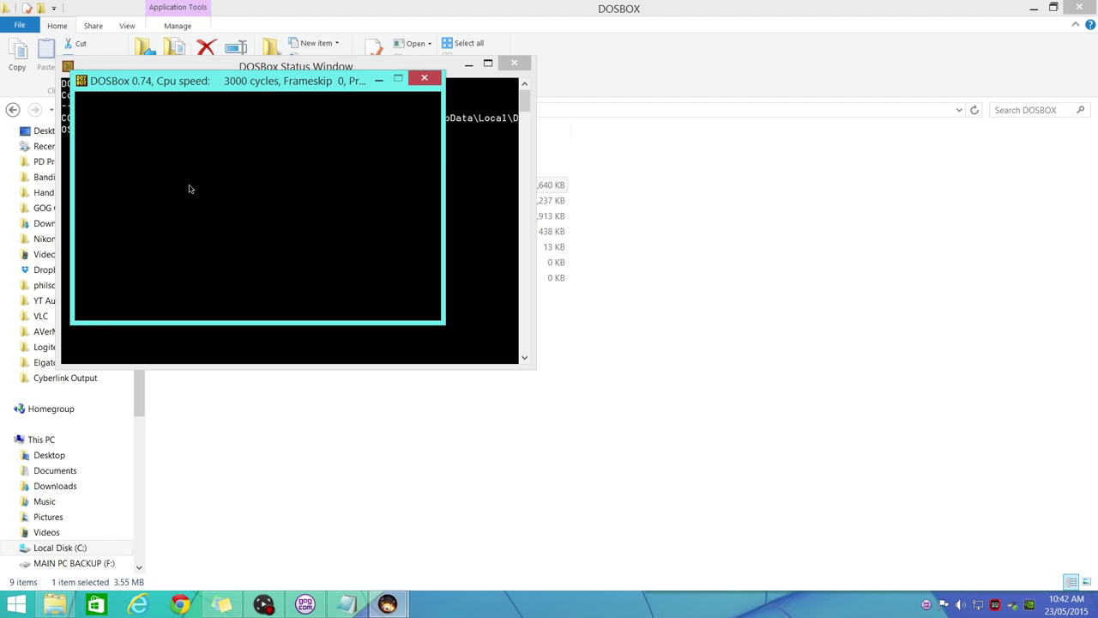
pyautogui.write('mixer')
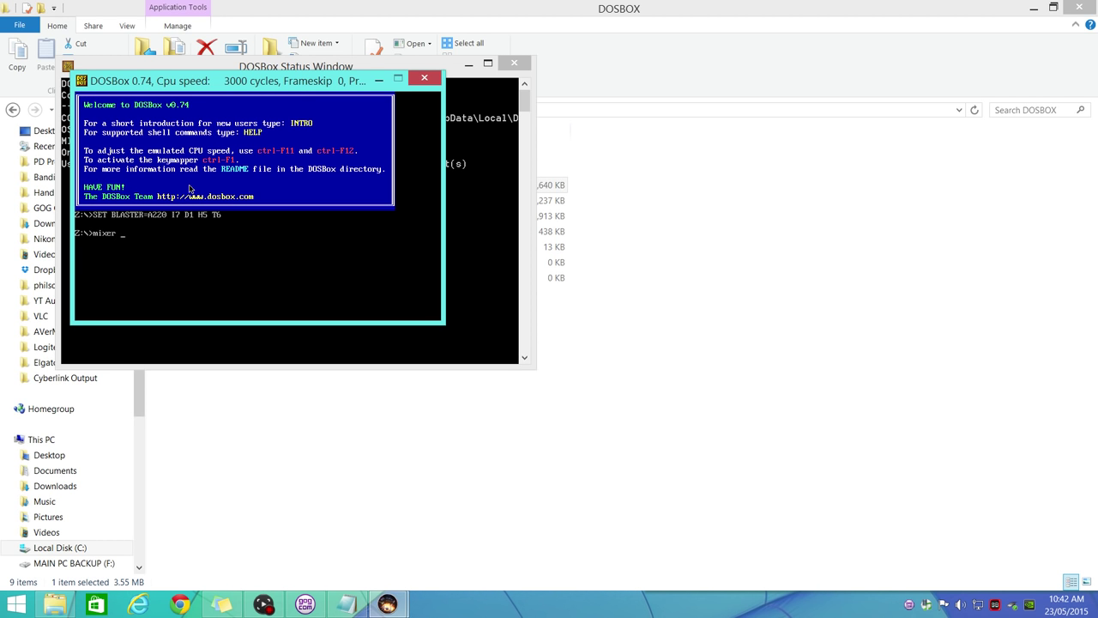
pyautogui.write(' /listmidi')
pyautogui.press('Return')
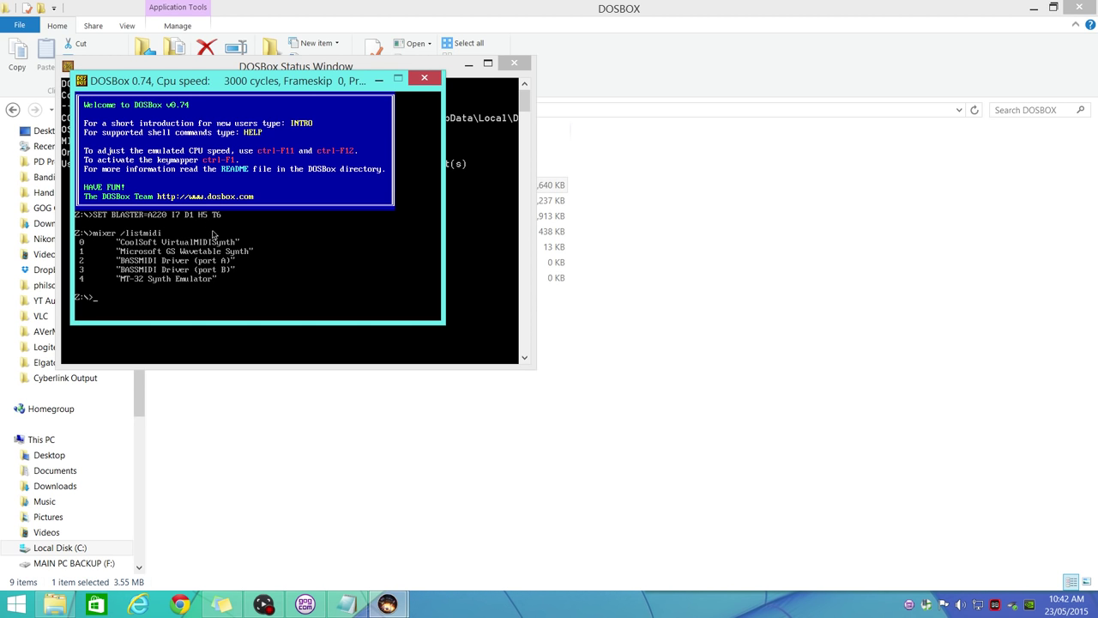
pyautogui.click(424, 78)
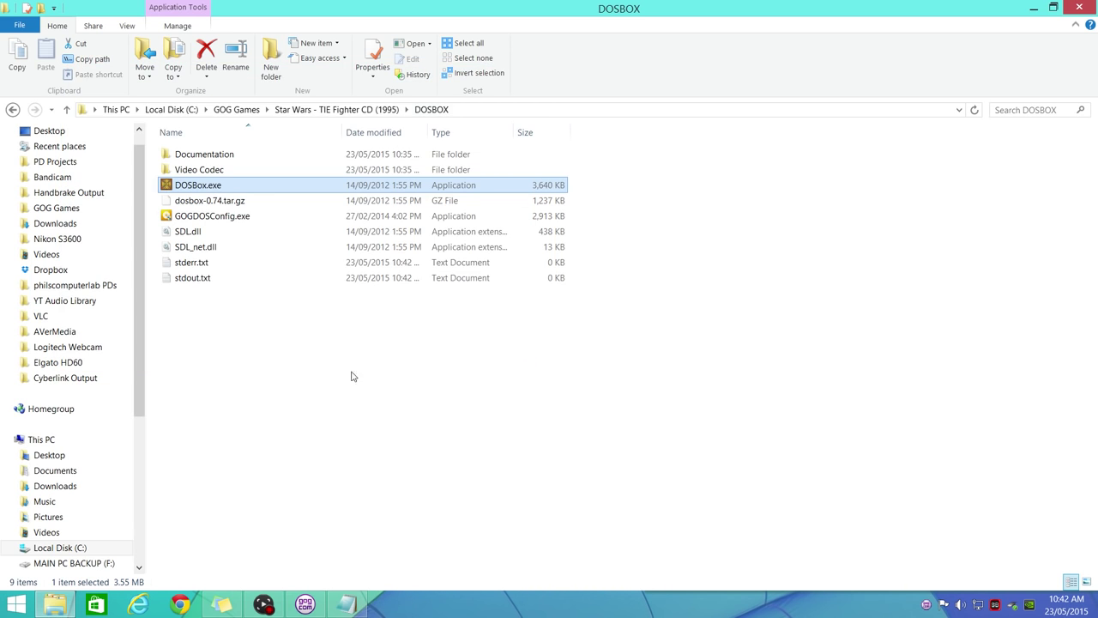
# Set midiconfig to 0 in dosbox_tiecd.conf and save the file
pyautogui.click(346, 604)
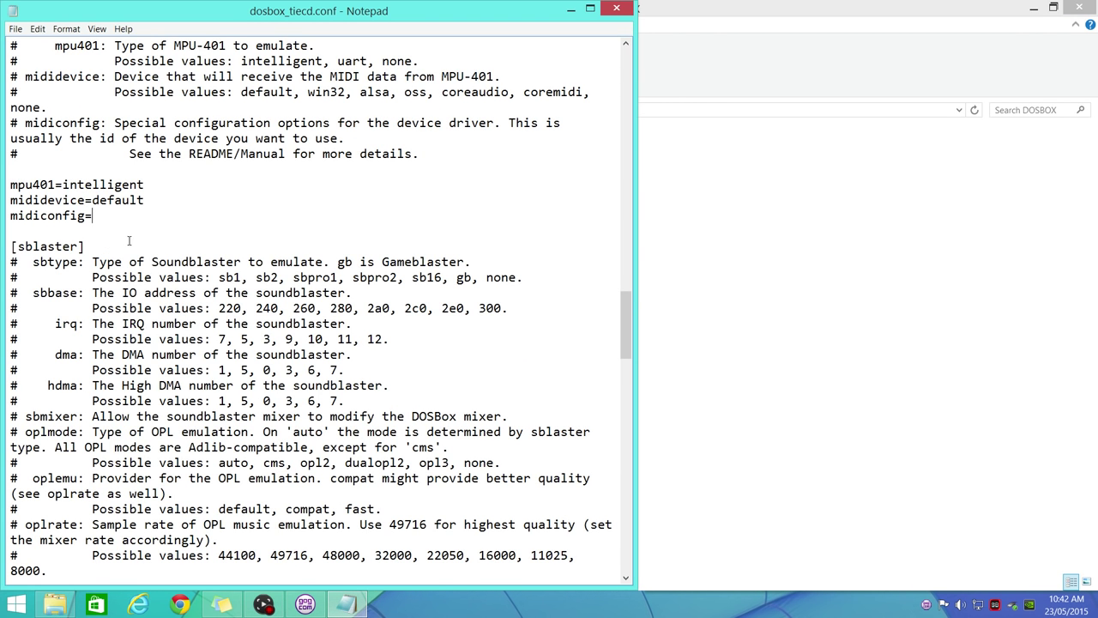
pyautogui.write('0')
pyautogui.click(15, 29)
pyautogui.click(28, 71)
pyautogui.click(221, 604)
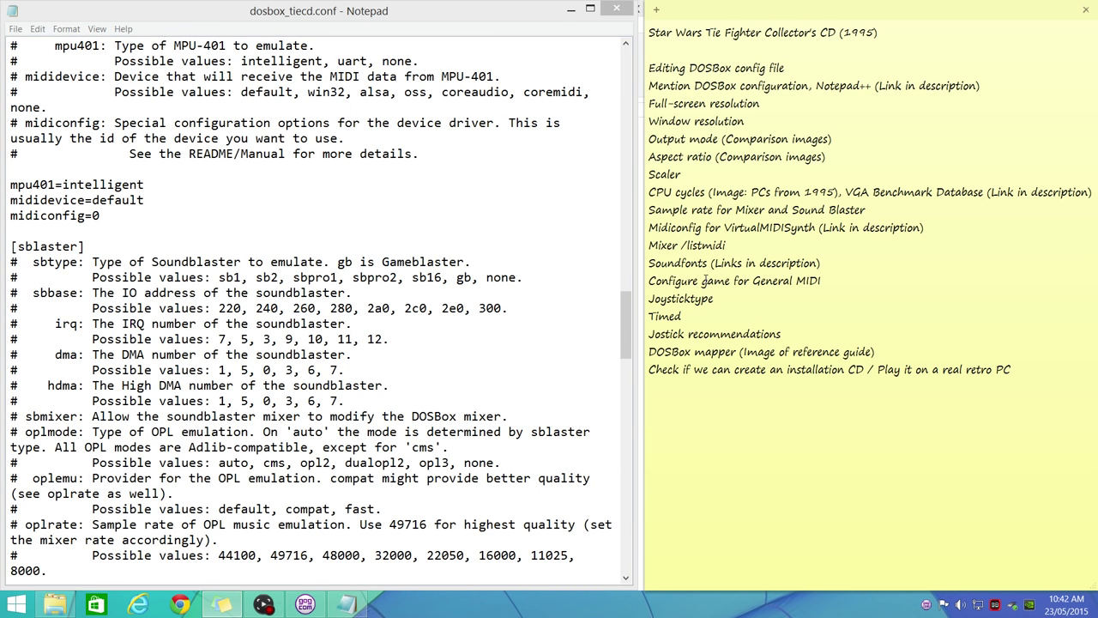
# Start Launch Settings for Star Wars - TIE Fighter CD and enter the install program's sound card setup
pyautogui.click(16, 604)
pyautogui.click(52, 545)
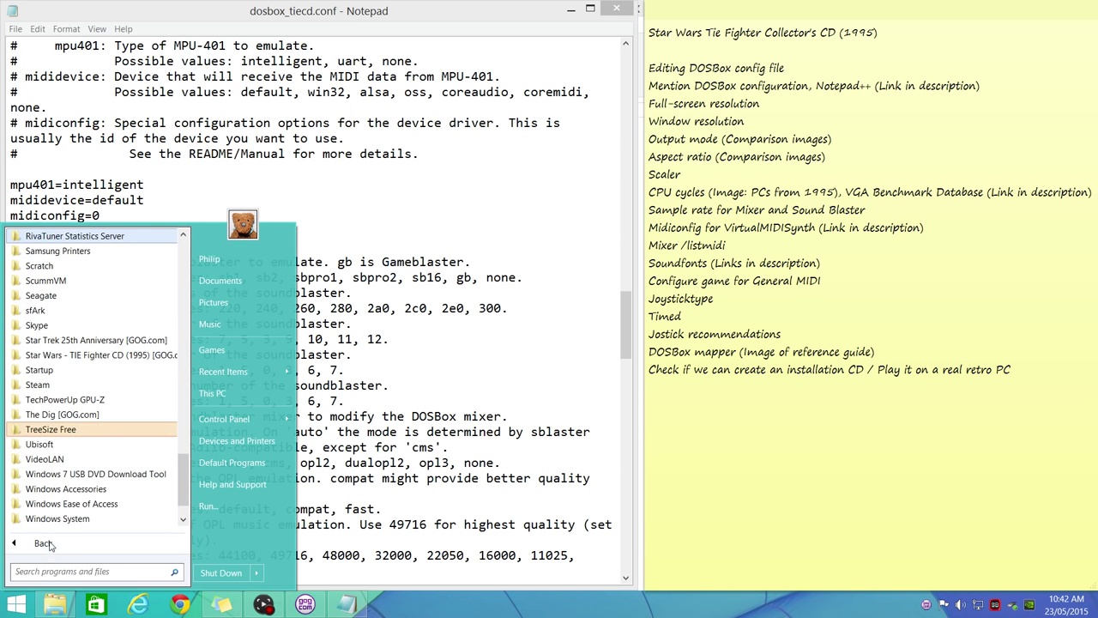
pyautogui.click(69, 354)
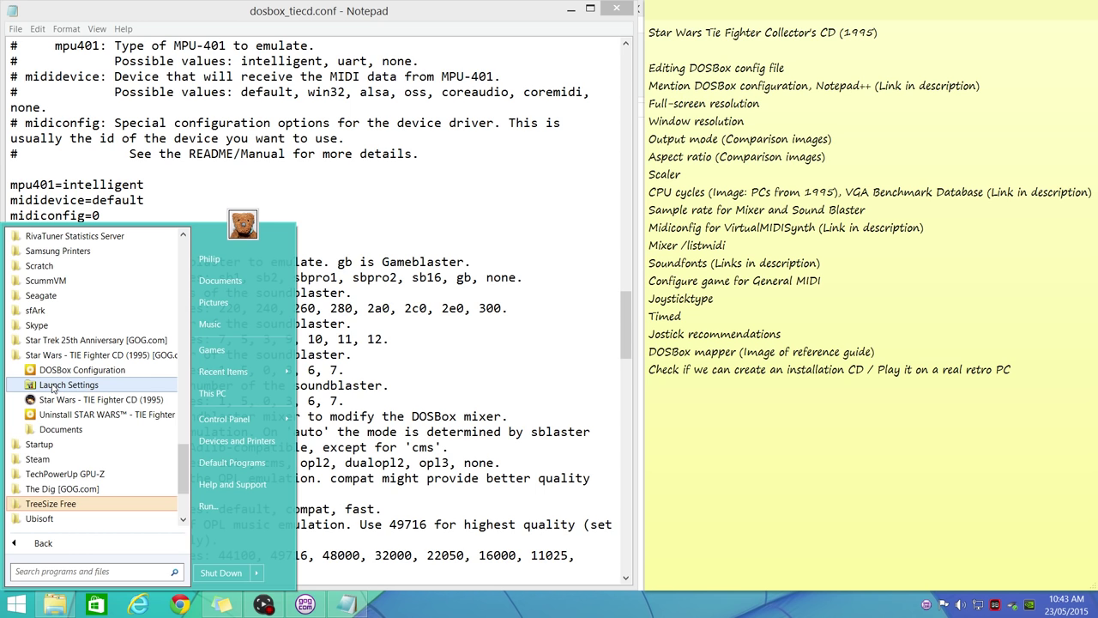
pyautogui.click(53, 386)
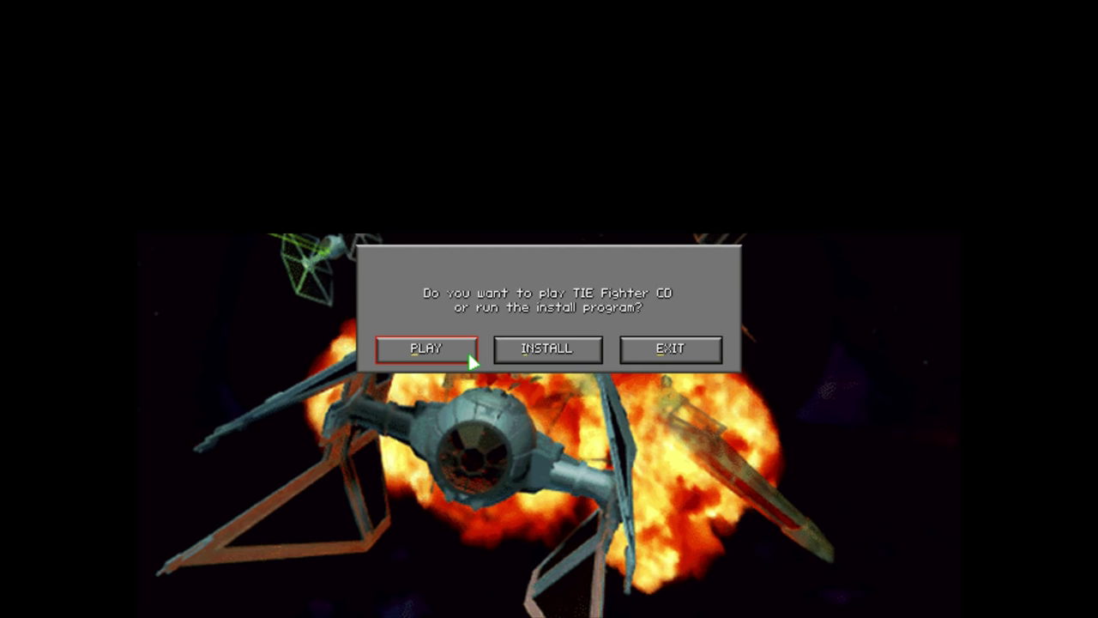
pyautogui.click(562, 351)
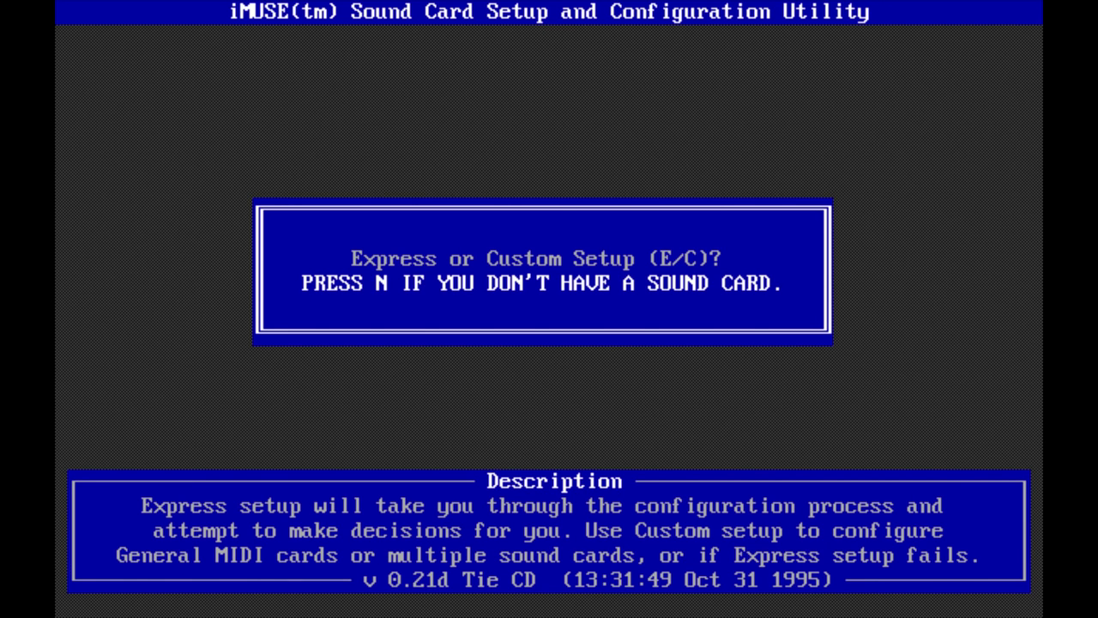
# Continue into the iMUSE sound setup's Standard Menu and switch to the Advanced Menu
pyautogui.press('e')
pyautogui.press('Down')
pyautogui.press('Down')
pyautogui.press('Down')
pyautogui.press('Down')
pyautogui.press('Down')
pyautogui.press('Down')
pyautogui.press('Down')
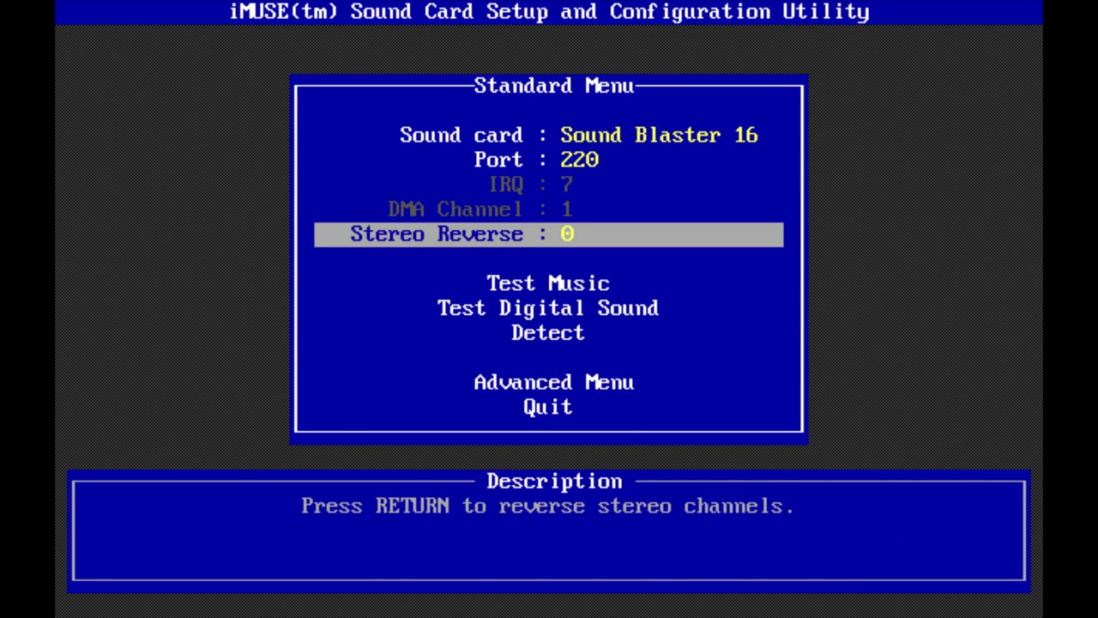
pyautogui.press('Up')
pyautogui.press('Return')
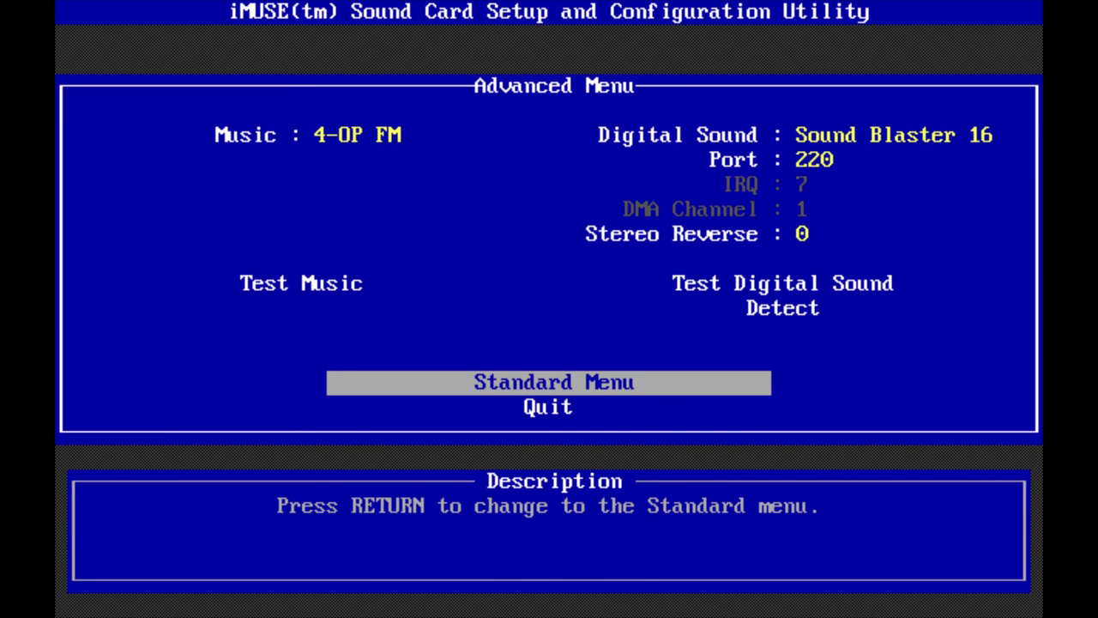
# Test the Sound Blaster 16 digital sound and the 4-OP FM music
pyautogui.press('Up')
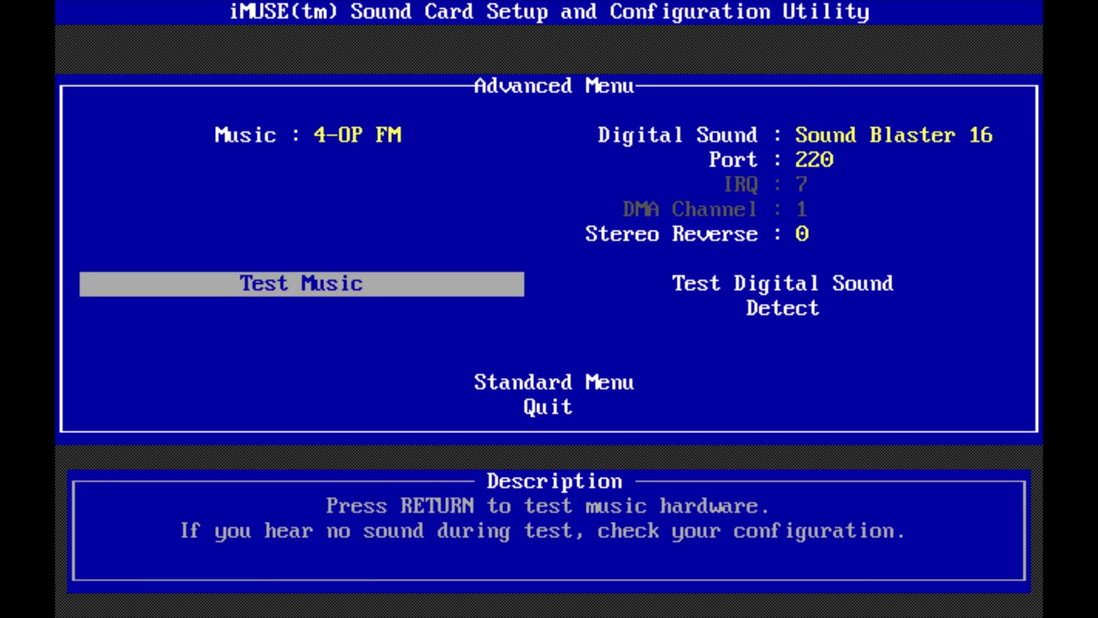
pyautogui.press('Right')
pyautogui.press('Return')
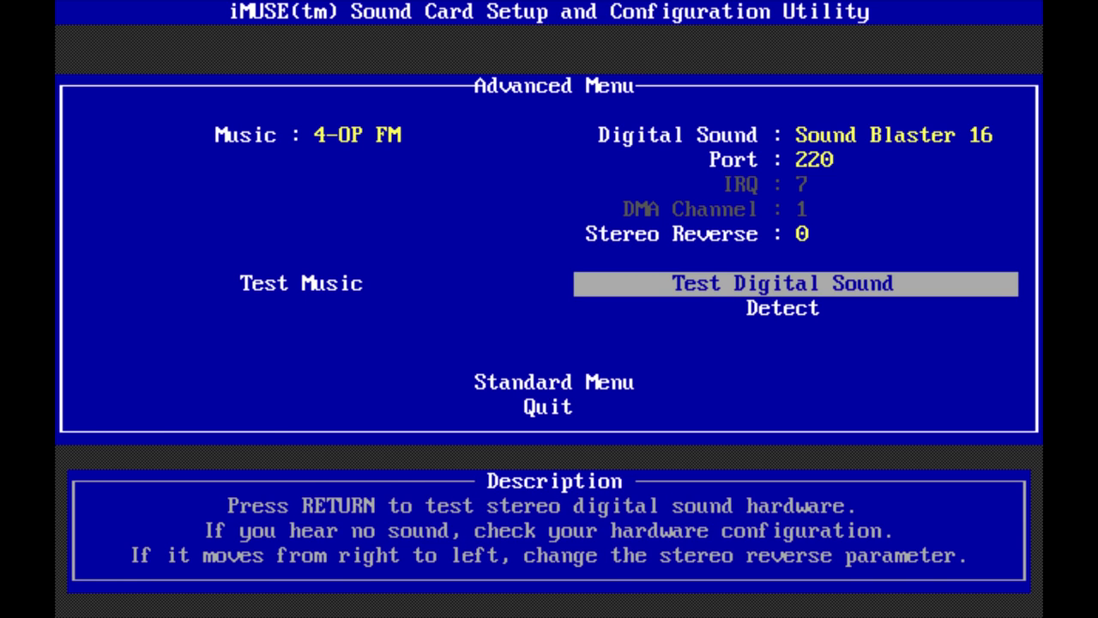
pyautogui.press('Left')
pyautogui.press('Return')
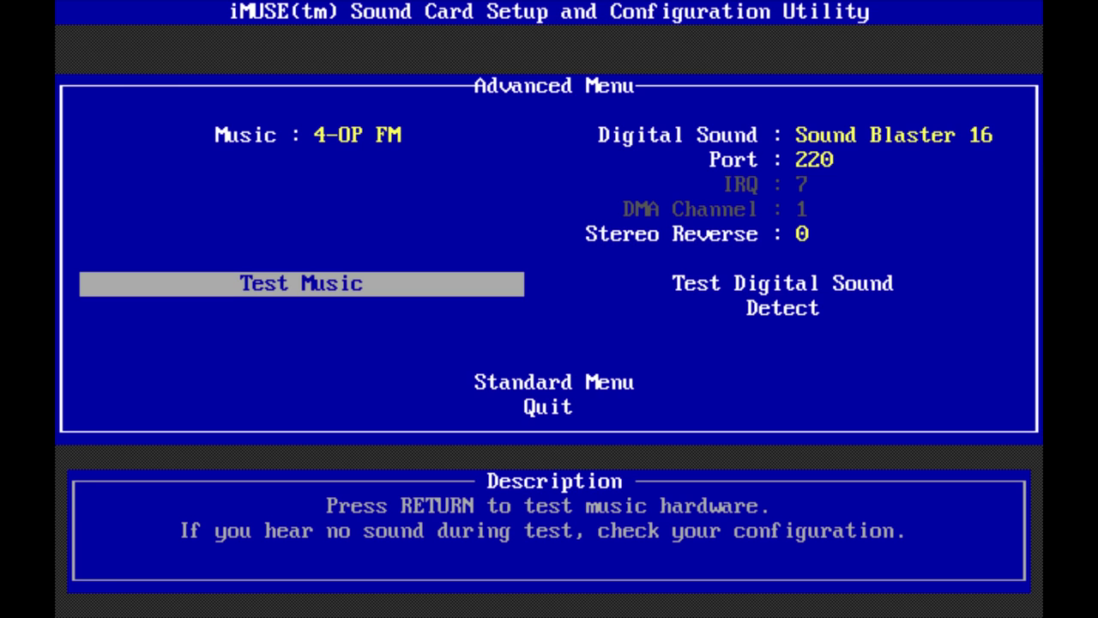
# Set the music device to General MIDI on port 330
pyautogui.press('Up')
pyautogui.press('Return')
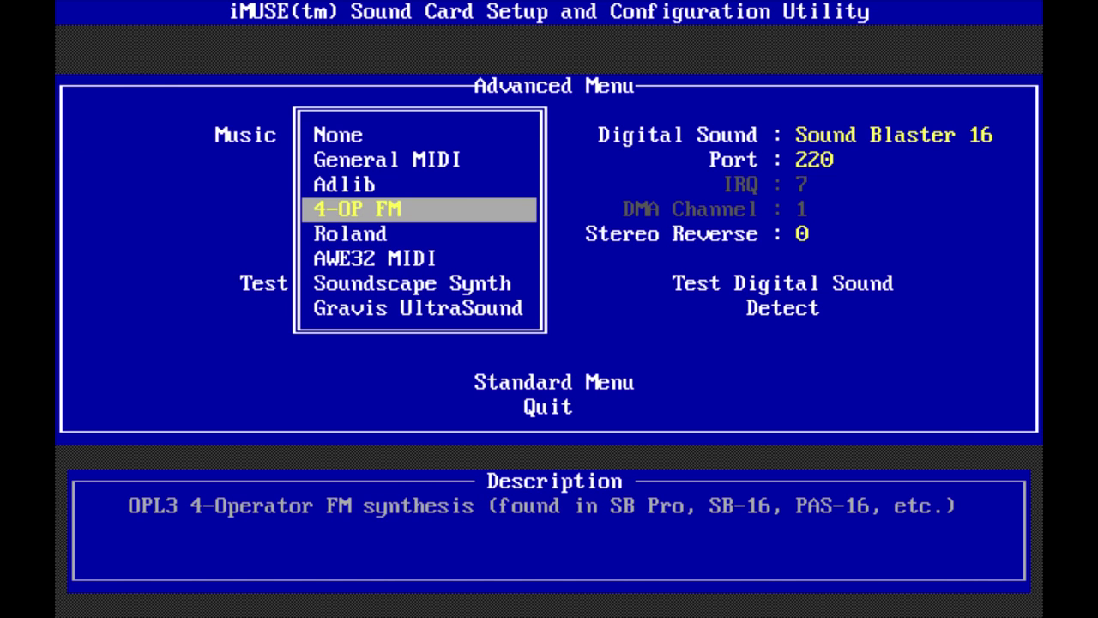
pyautogui.press('Up')
pyautogui.press('Up')
pyautogui.press('Return')
pyautogui.press('Down')
pyautogui.press('Return')
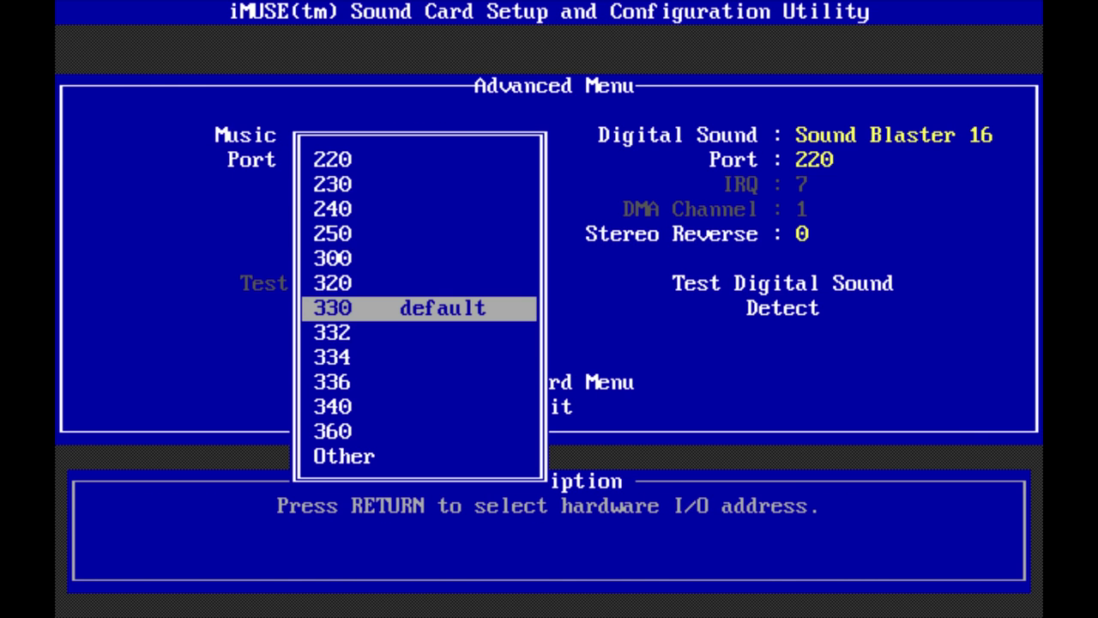
pyautogui.press('Return')
# Run the music test with the General MIDI device
pyautogui.press('Down')
pyautogui.press('Up')
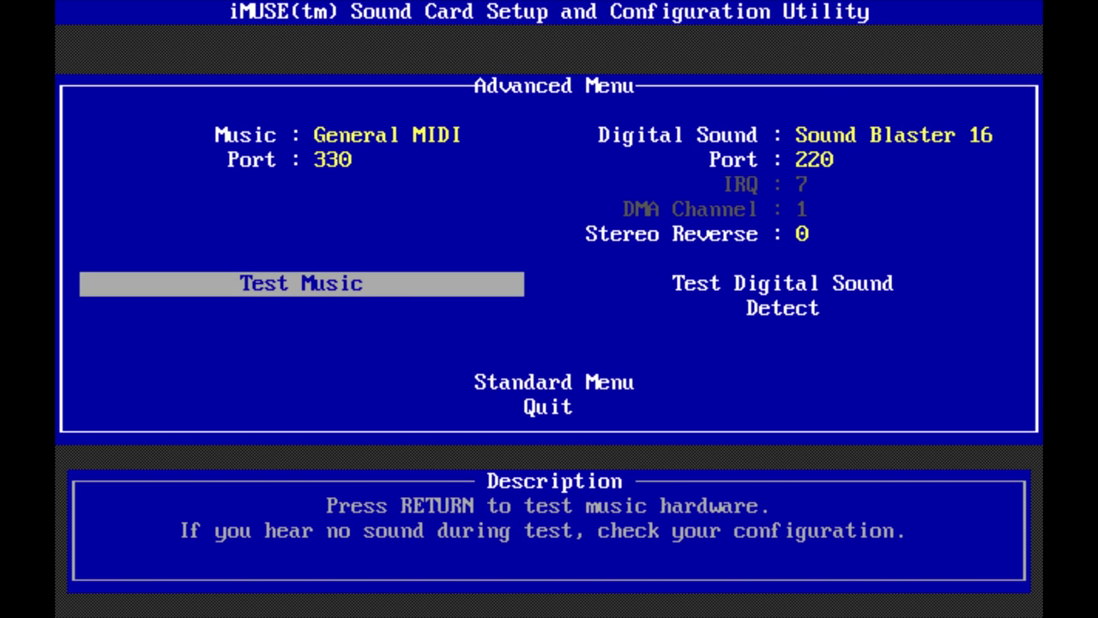
pyautogui.press('Return')
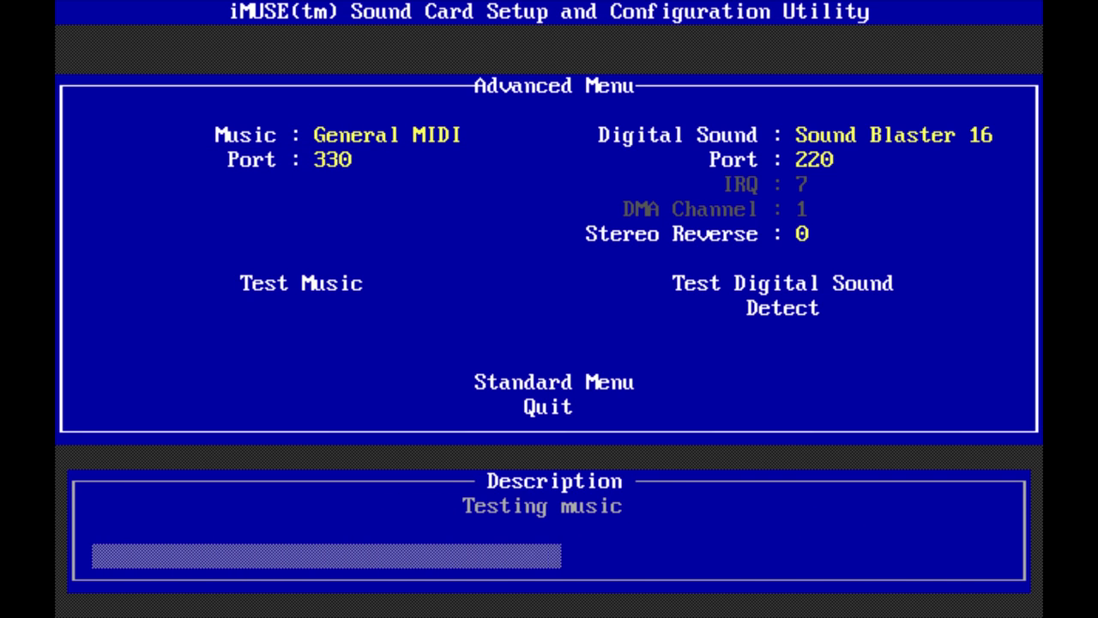
# Quit the sound setup, saving the current options, and exit the install program without playing
pyautogui.press('Down')
pyautogui.press('Down')
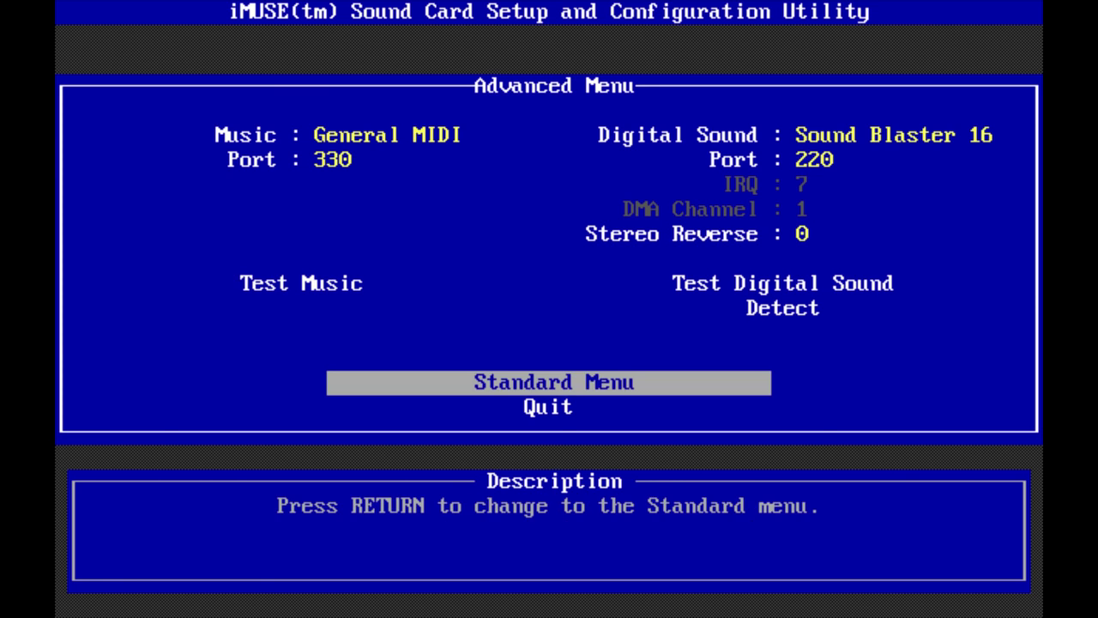
pyautogui.press('Return')
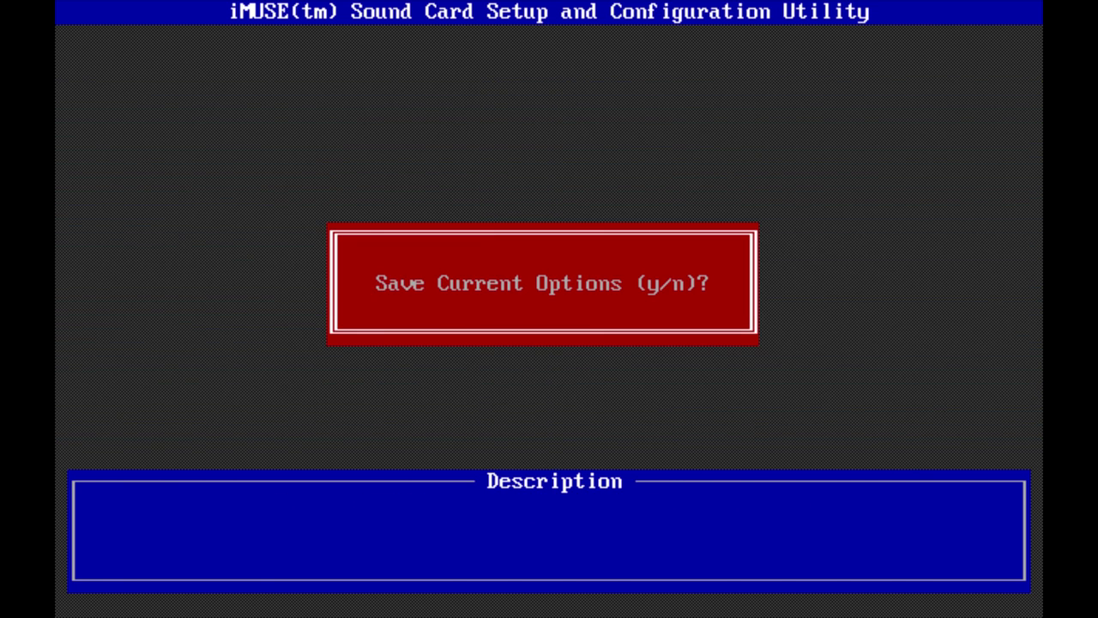
pyautogui.press('y')
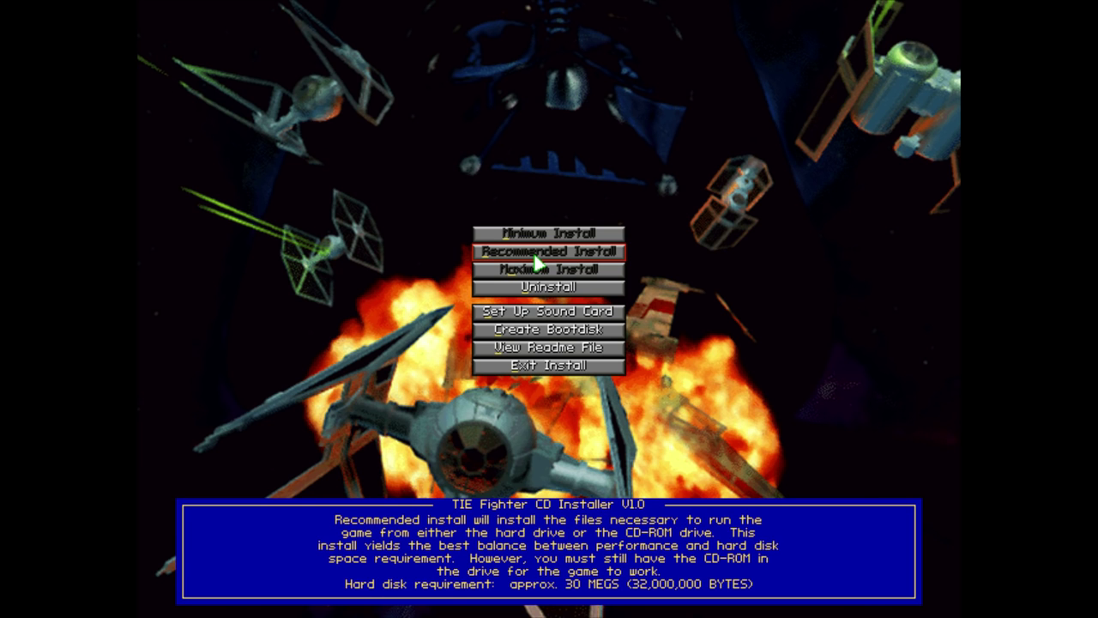
pyautogui.click(540, 365)
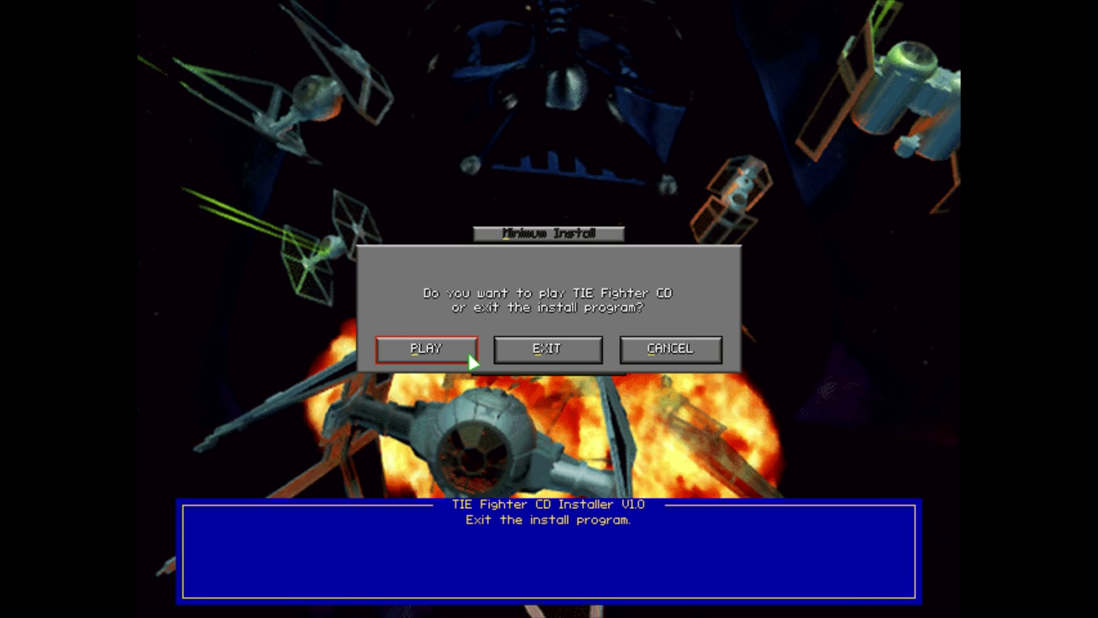
pyautogui.click(519, 354)
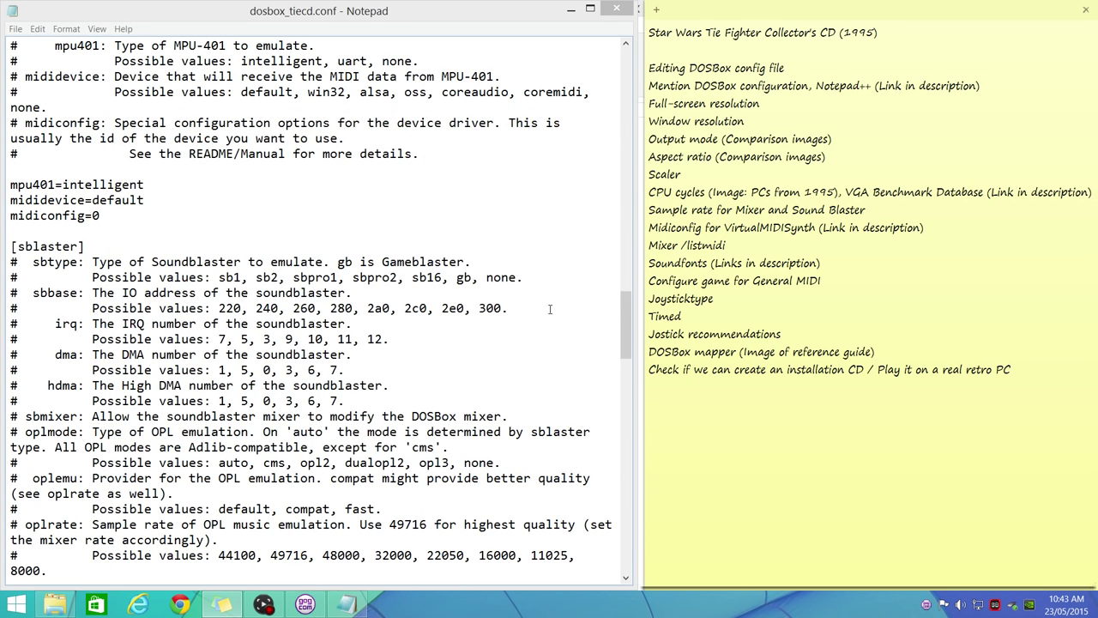
# Set joysticktype to fcs in the joystick section of dosbox_tiecd.conf
pyautogui.click(198, 262)
pyautogui.scroll(-2, 197, 265)
pyautogui.scroll(-1, 197, 261)
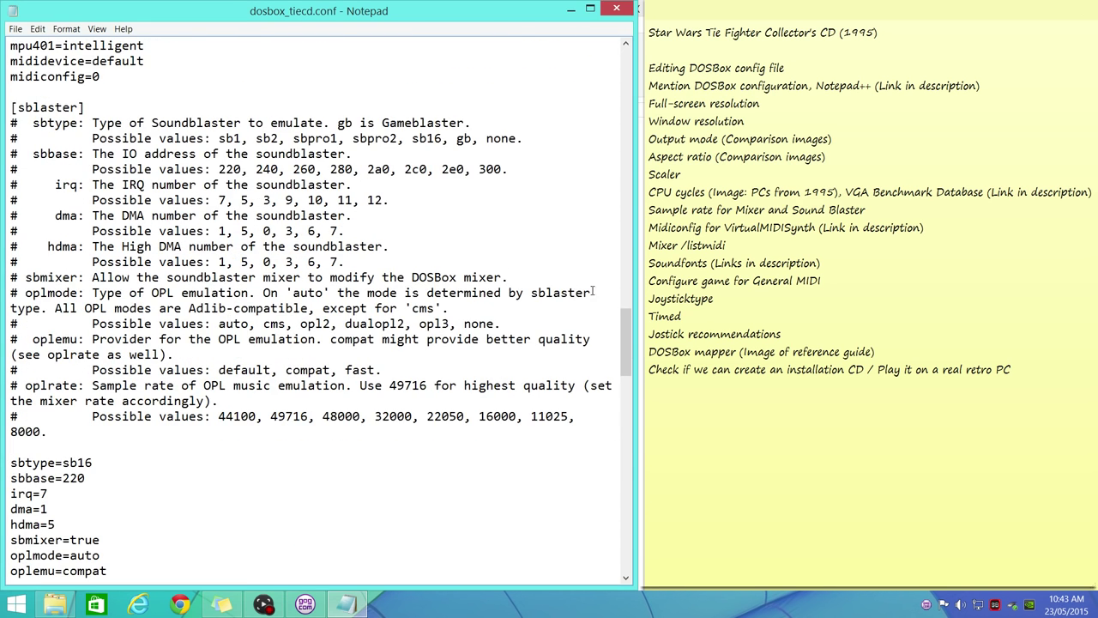
pyautogui.scroll(-12, 234, 361)
pyautogui.scroll(-10, 233, 360)
pyautogui.scroll(-3, 221, 358)
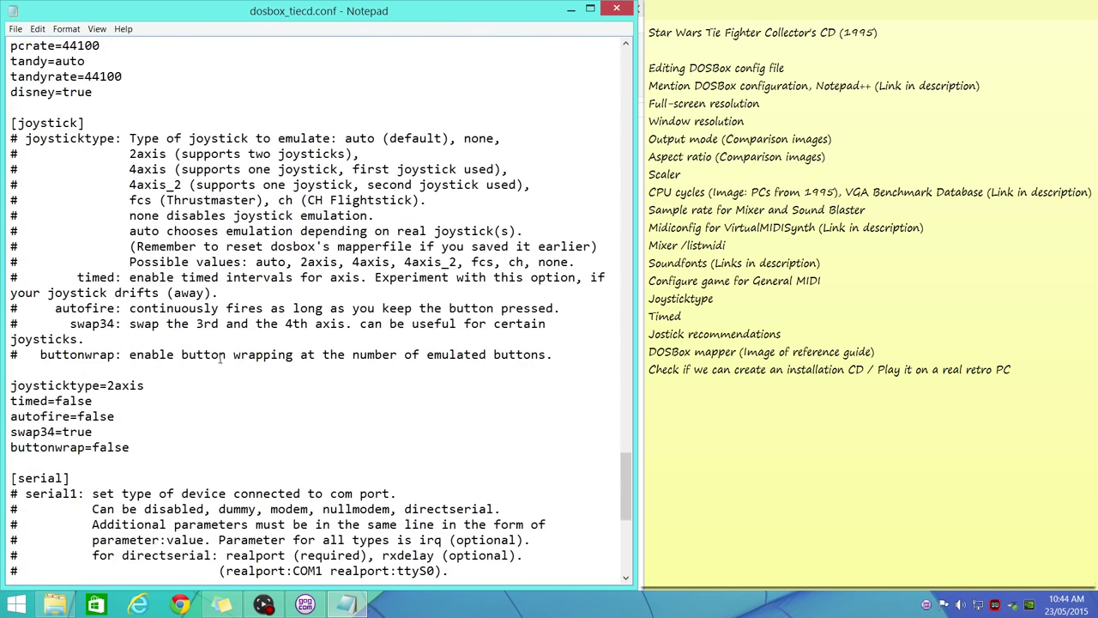
pyautogui.moveTo(151, 388); pyautogui.dragTo(110, 387)
pyautogui.write('fcs')
# Set timed to true in the joystick section and save the config file
pyautogui.moveTo(95, 401); pyautogui.dragTo(54, 400)
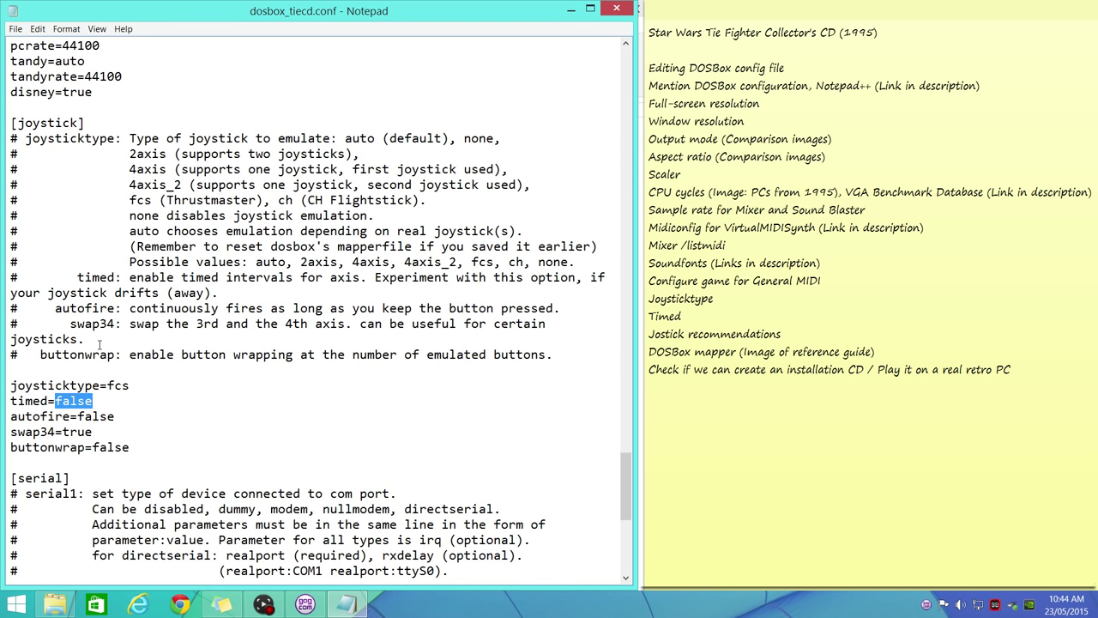
pyautogui.write('true')
pyautogui.click(15, 28)
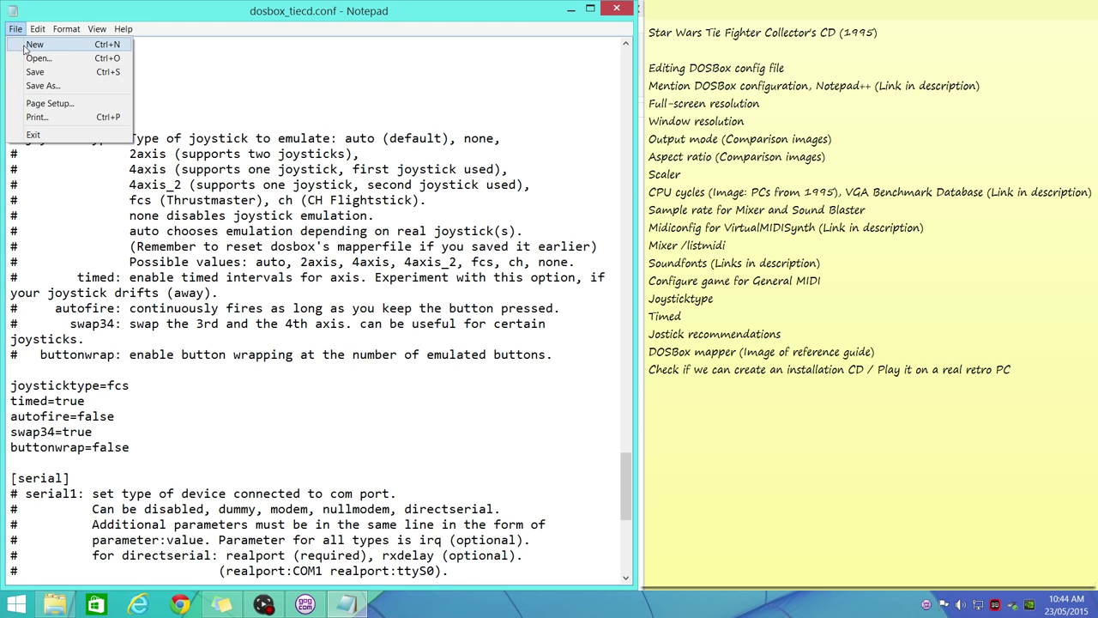
pyautogui.click(34, 73)
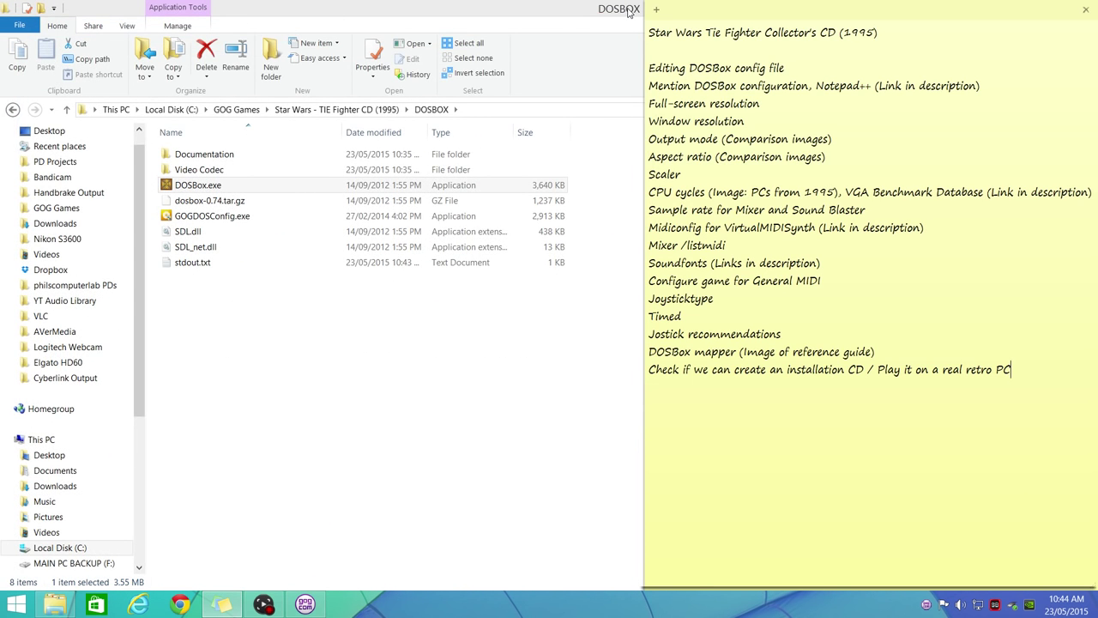
# Minimize the DOSBOX folder window to uncover the desktop
pyautogui.doubleClick(626, 13)
pyautogui.click(1026, 7)
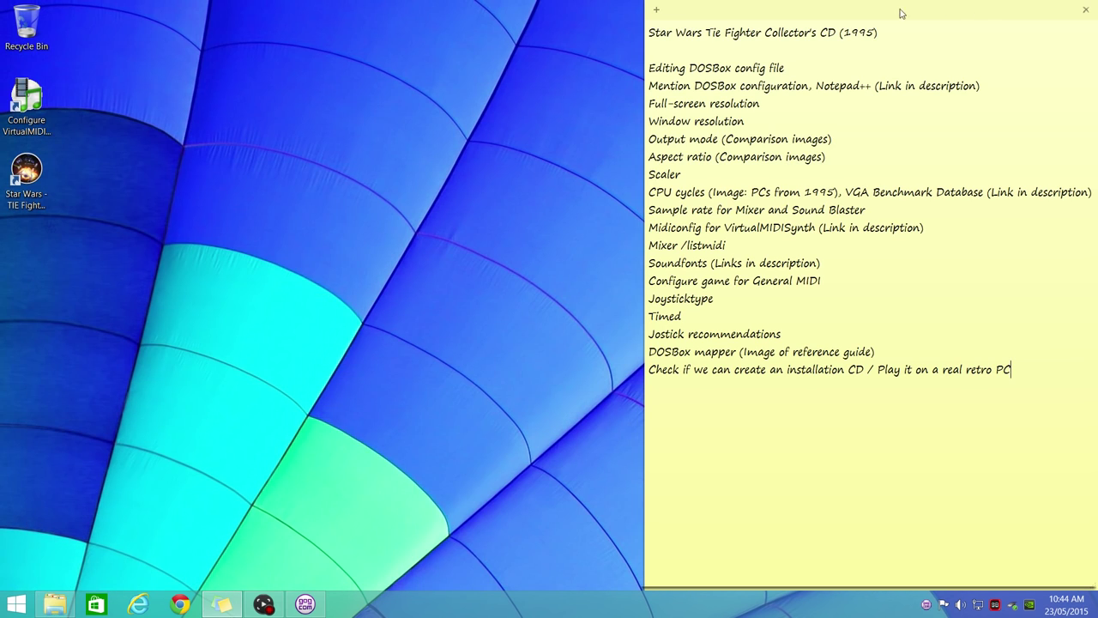
# Launch Star Wars TIE Fighter from the desktop, enter with the existing pilot and start the training obstacle course
pyautogui.click(26, 174)
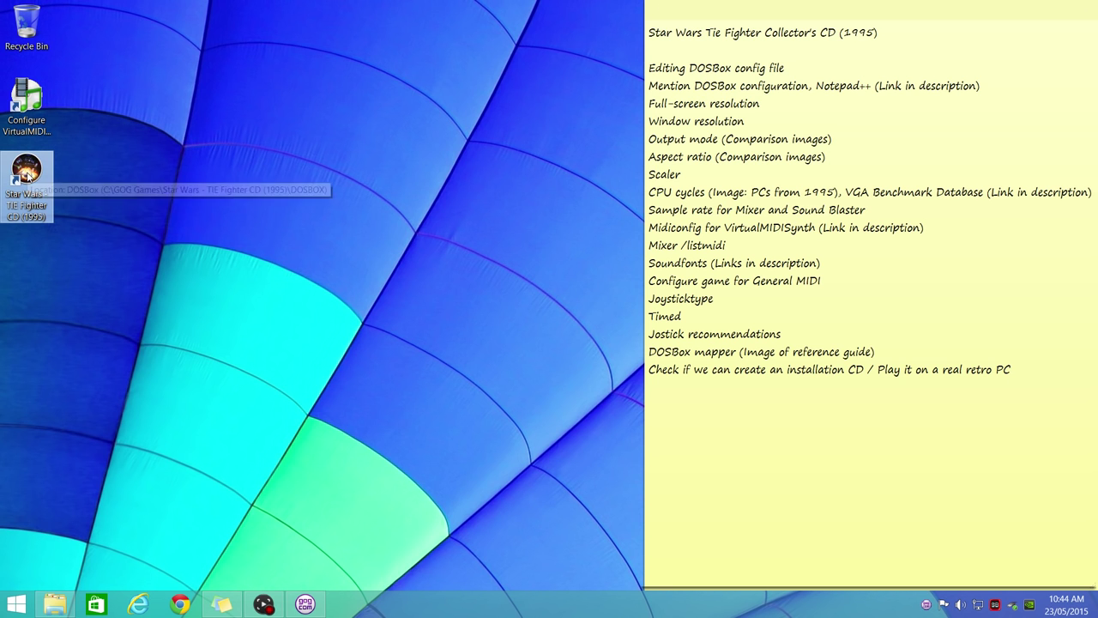
pyautogui.doubleClick(26, 174)
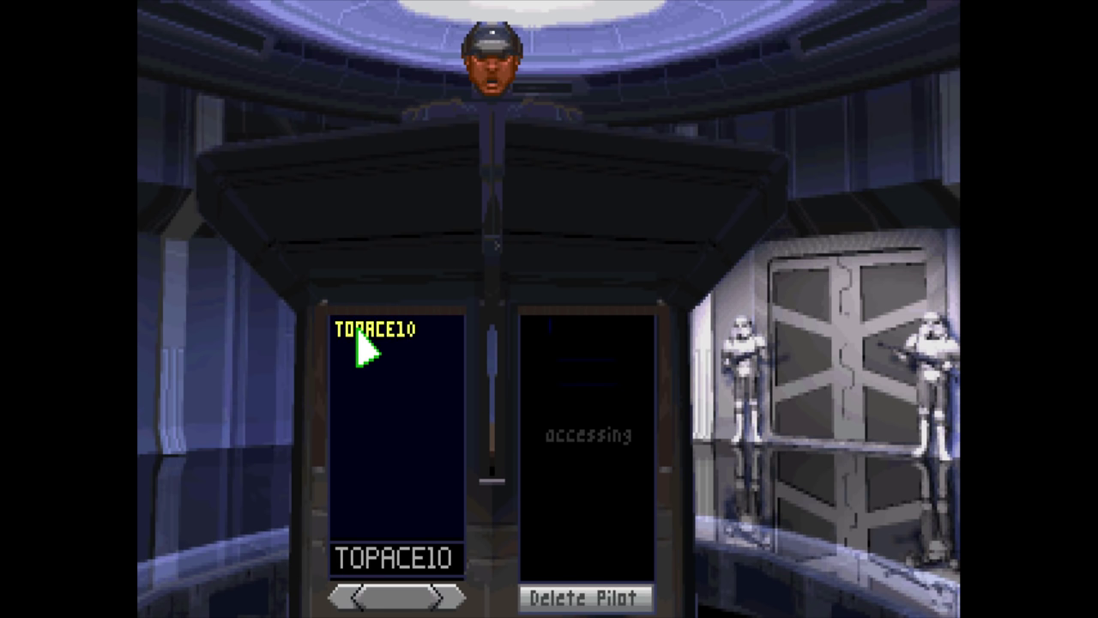
pyautogui.click(854, 347)
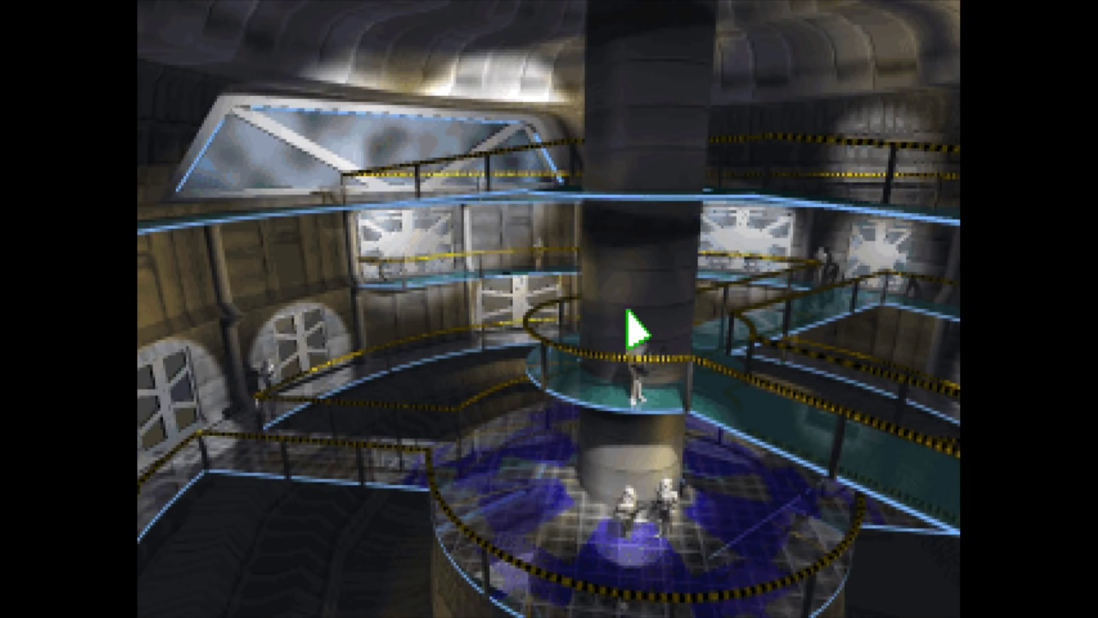
pyautogui.click(304, 333)
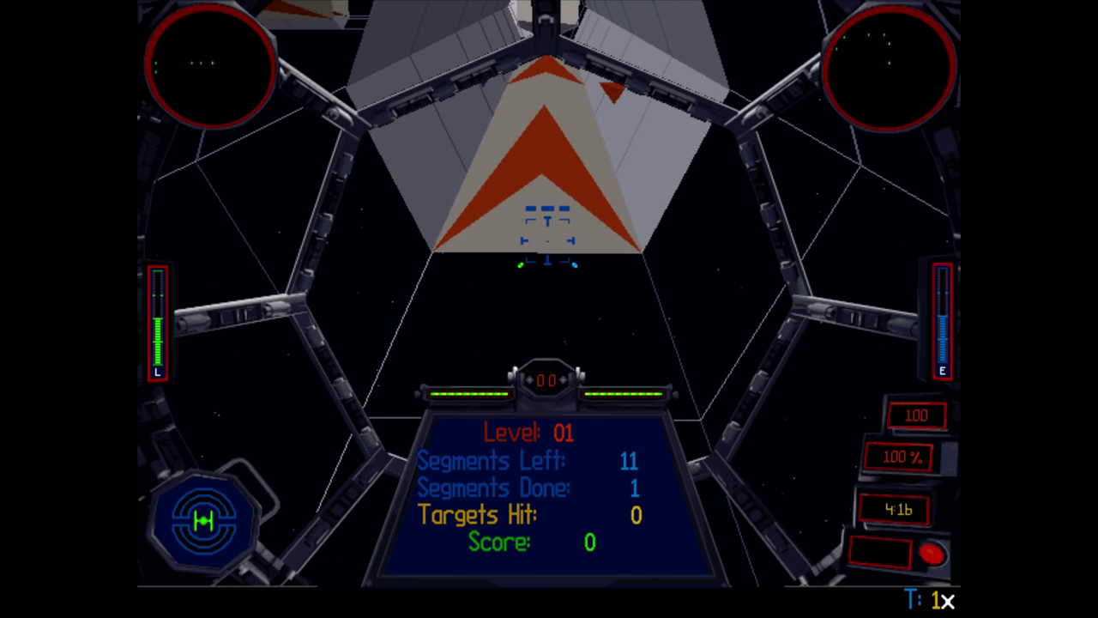
# Throttle down in the training flight, open the DOSBox key mapper and mute the system sound
pyautogui.press('[')
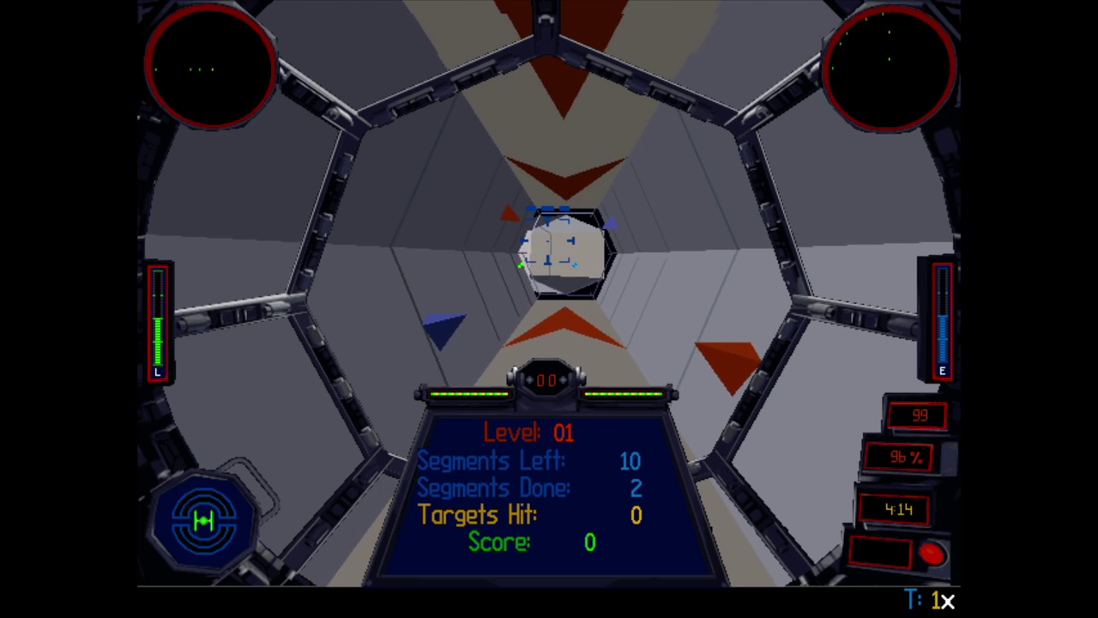
pyautogui.press('[')
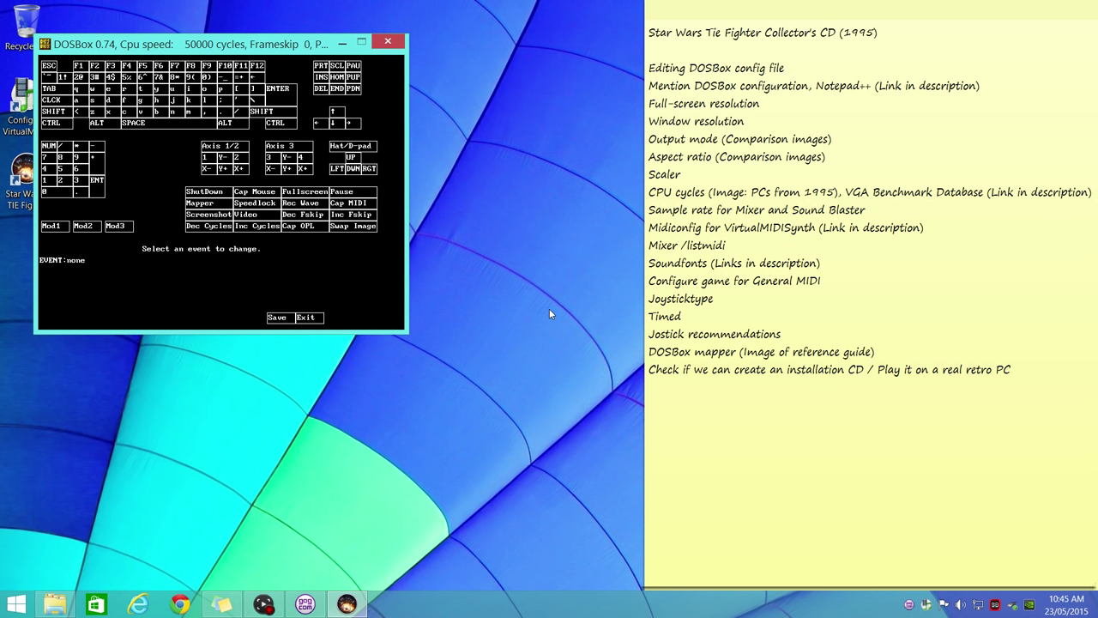
pyautogui.press('XF86AudioMute')
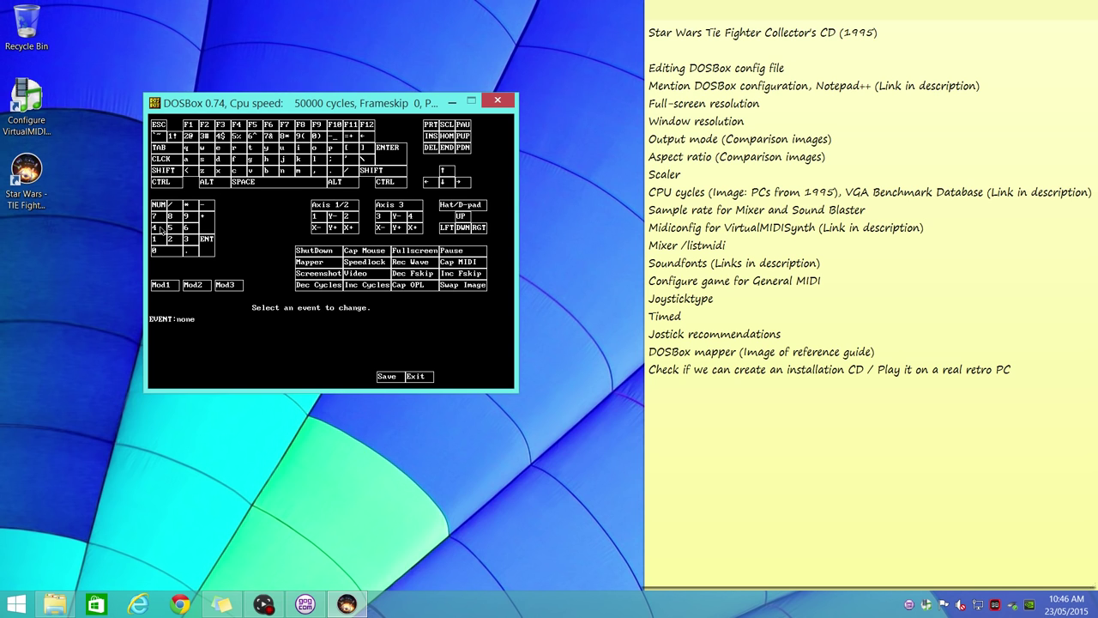
# Bind keypad keys 4, 6, 8 and 2 to the matching directions of the Logitech Extreme 3D joystick's hat
pyautogui.click(157, 227)
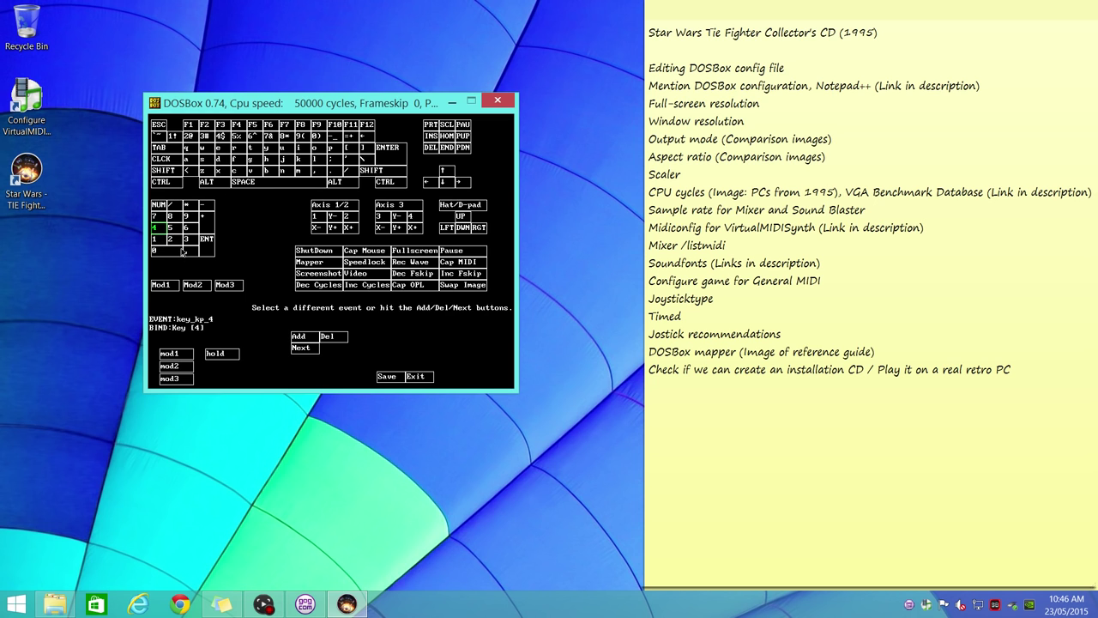
pyautogui.click(299, 336)
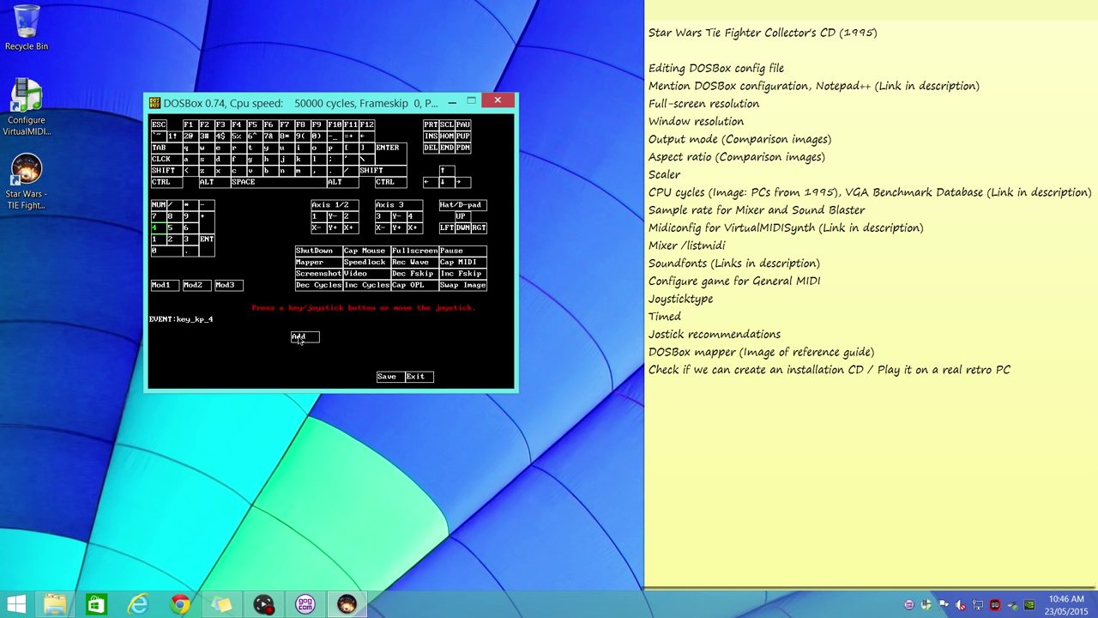
pyautogui.click(189, 230)
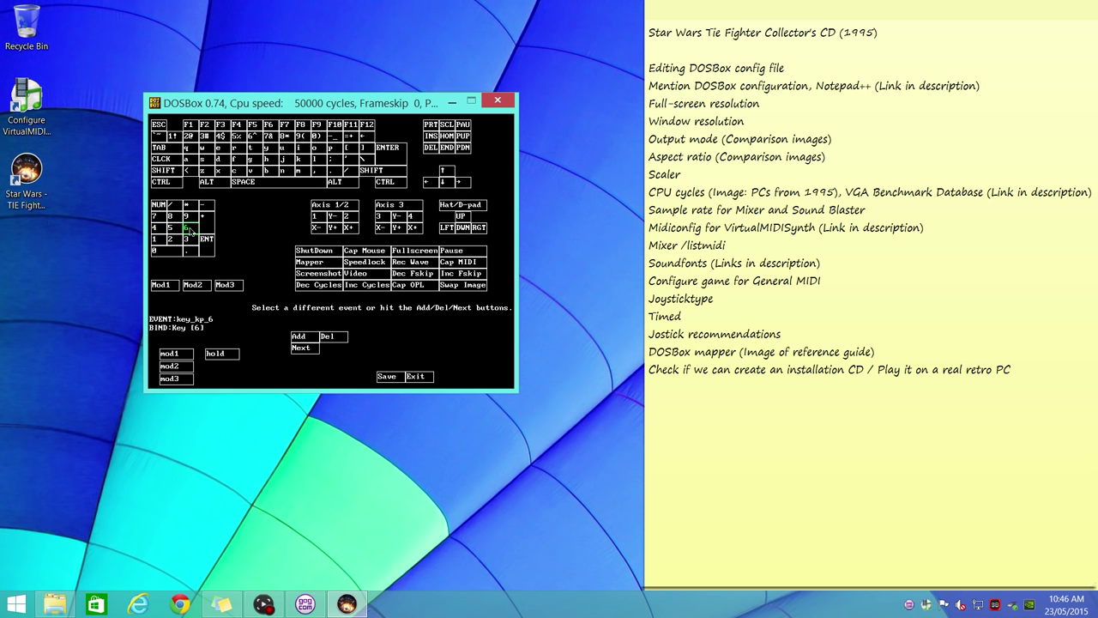
pyautogui.click(298, 338)
pyautogui.click(172, 218)
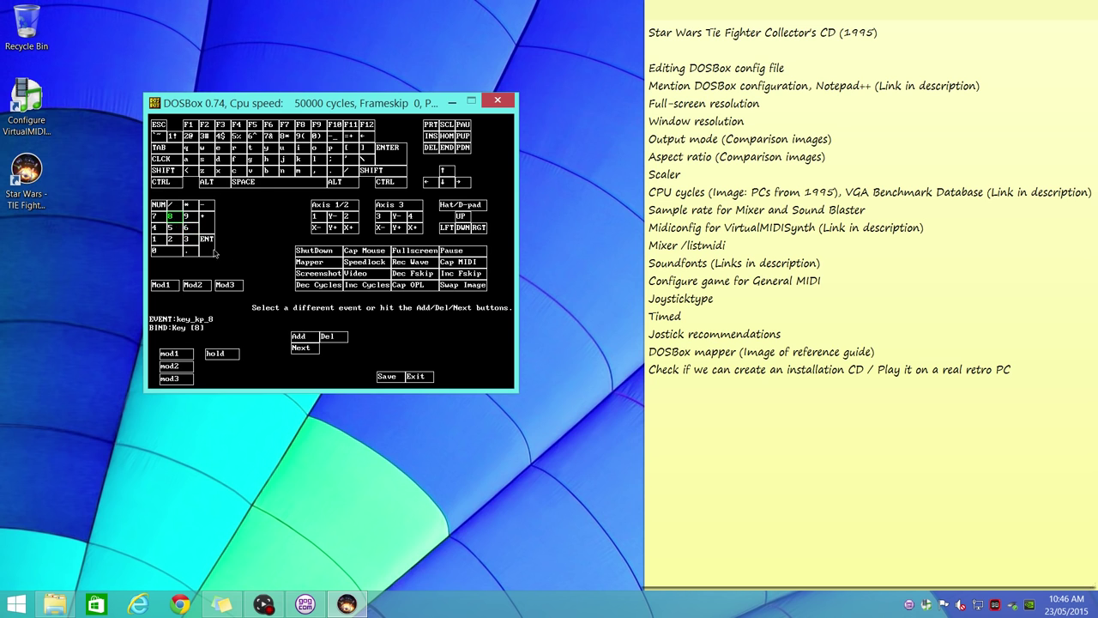
pyautogui.click(299, 338)
pyautogui.click(173, 242)
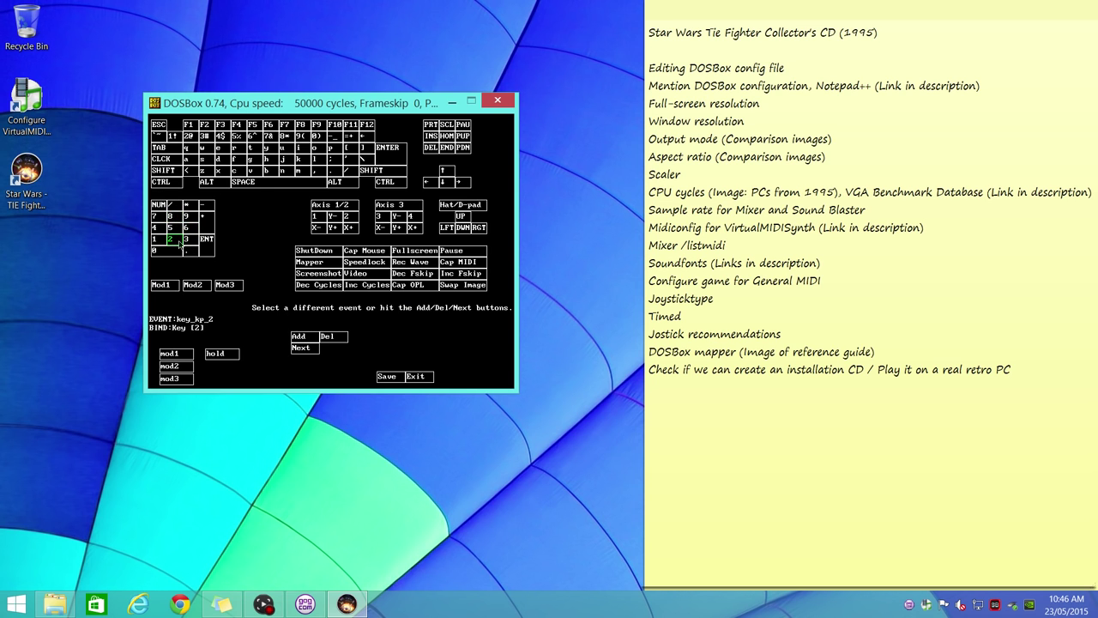
pyautogui.click(300, 337)
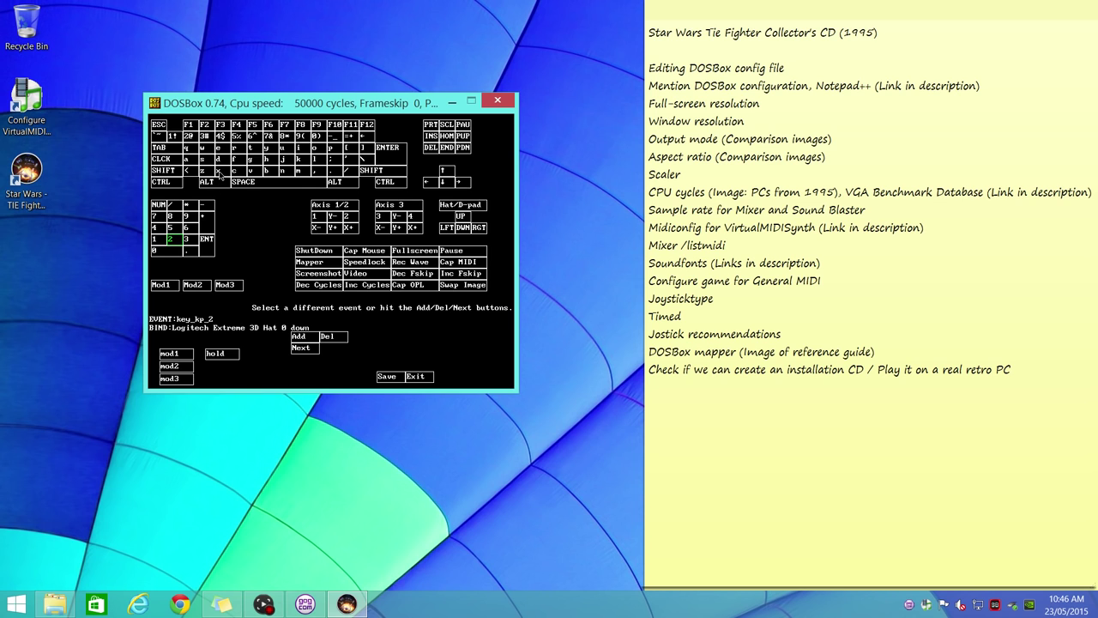
# Bind the X key to a joystick button and the W key to Logitech Extreme 3D Button 7
pyautogui.click(219, 171)
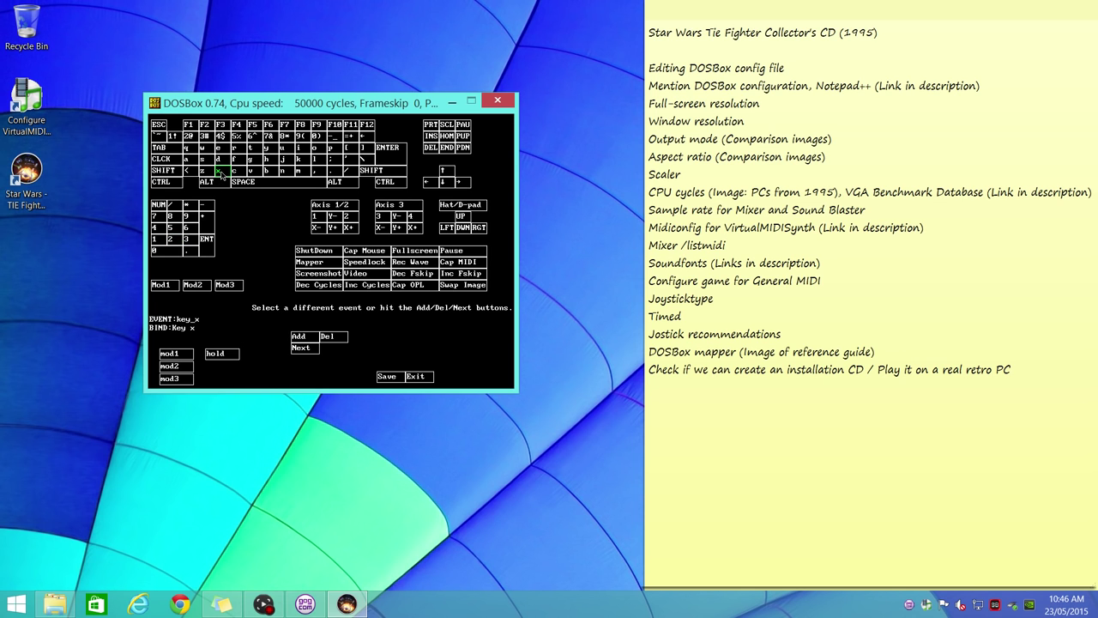
pyautogui.click(299, 337)
pyautogui.click(202, 149)
pyautogui.click(299, 336)
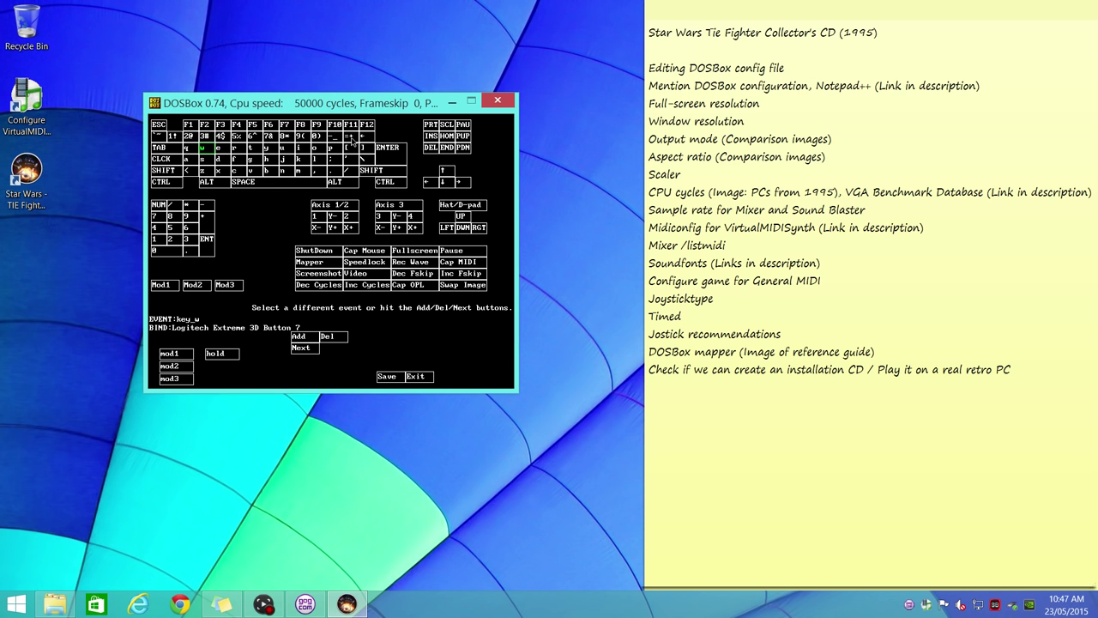
# Bind the equals and minus keys to joystick controls, save the key mapping and return to the game
pyautogui.click(350, 137)
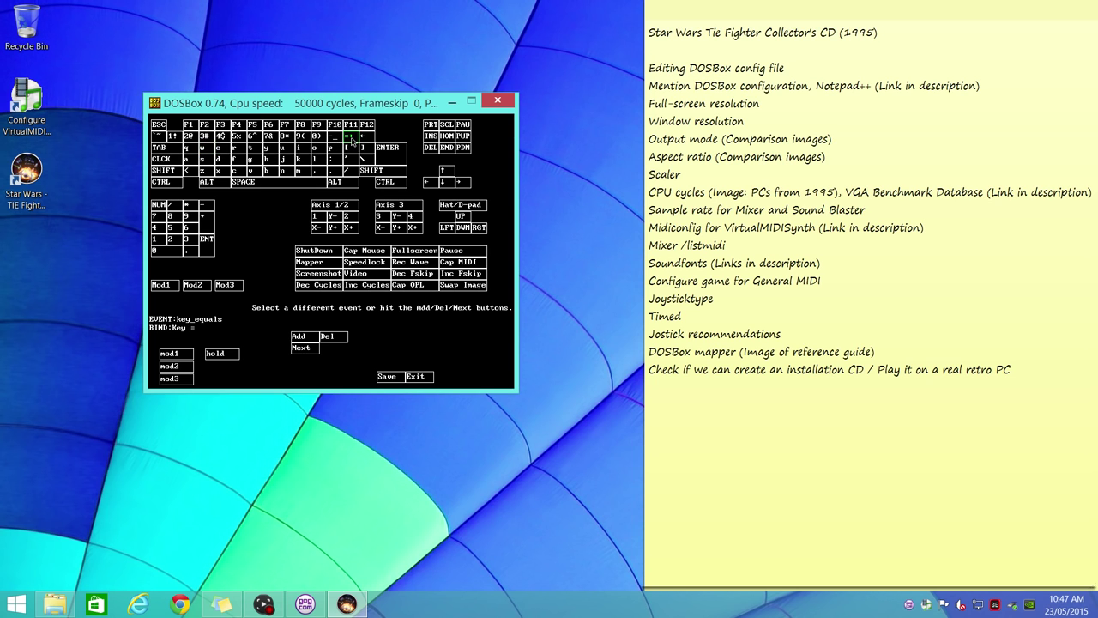
pyautogui.click(298, 337)
pyautogui.click(335, 139)
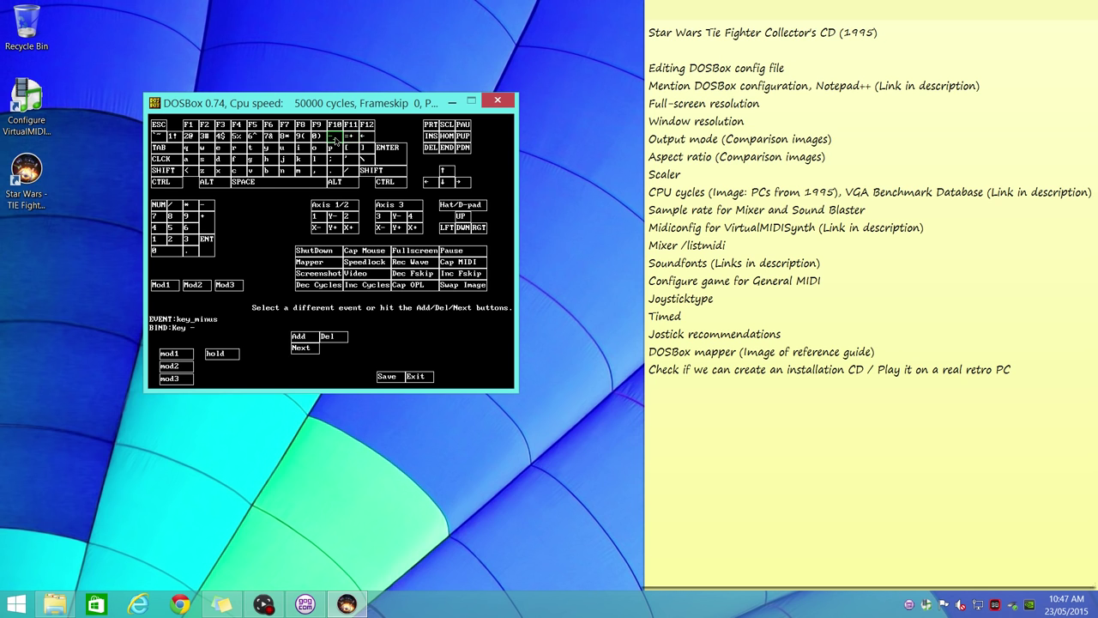
pyautogui.click(301, 336)
pyautogui.click(387, 377)
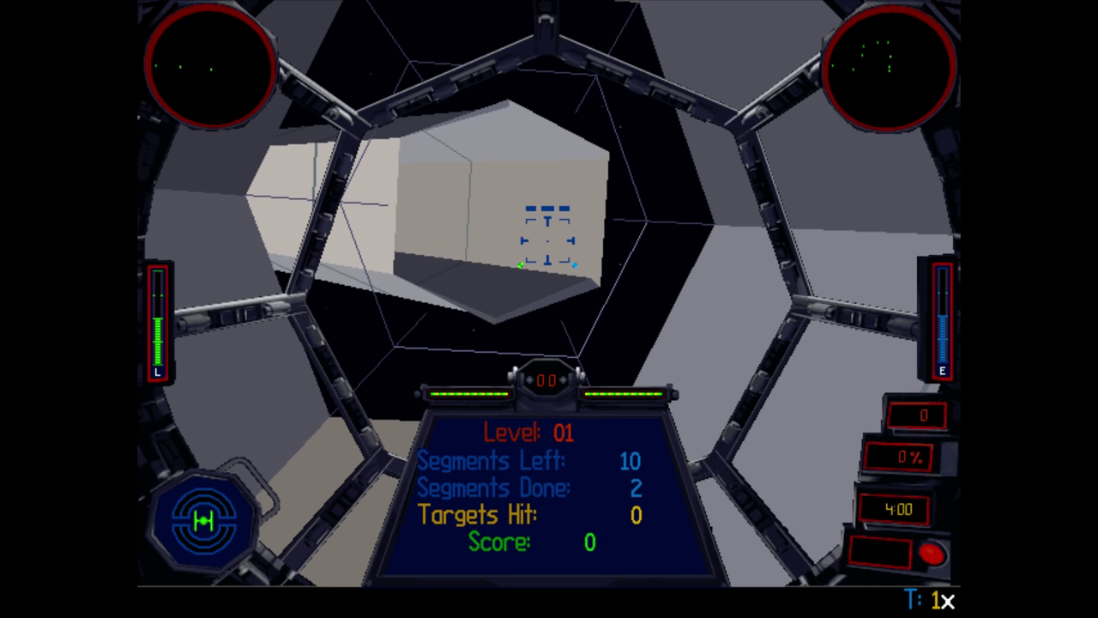
# Test the throttle controls in flight, raising and lowering the speed gradually and using the preset throttle levels
pyautogui.press('=')
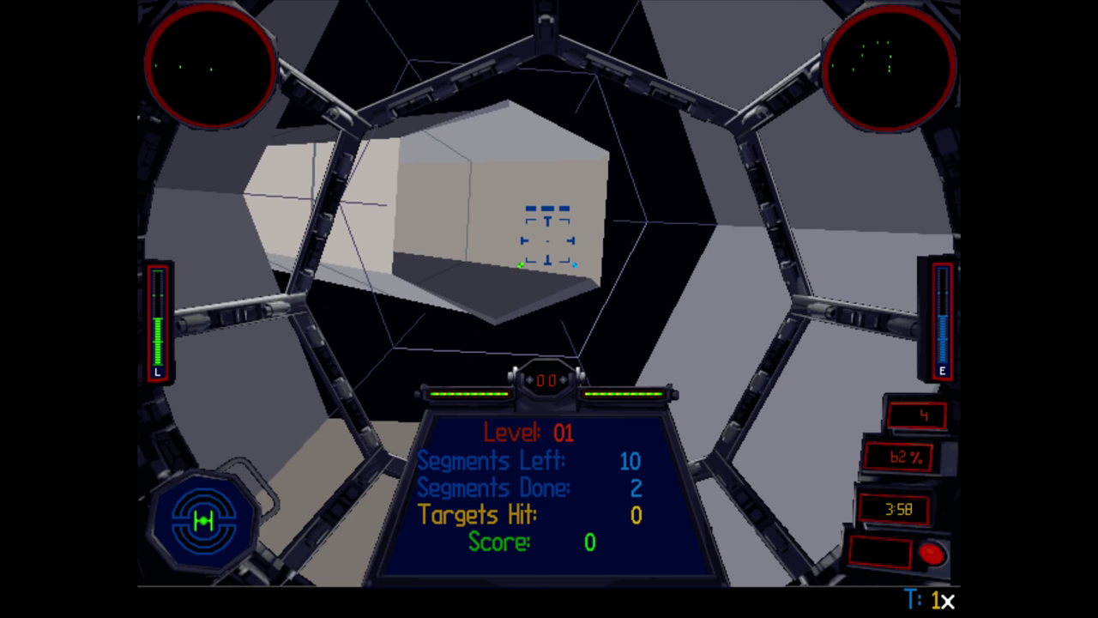
pyautogui.press('-')
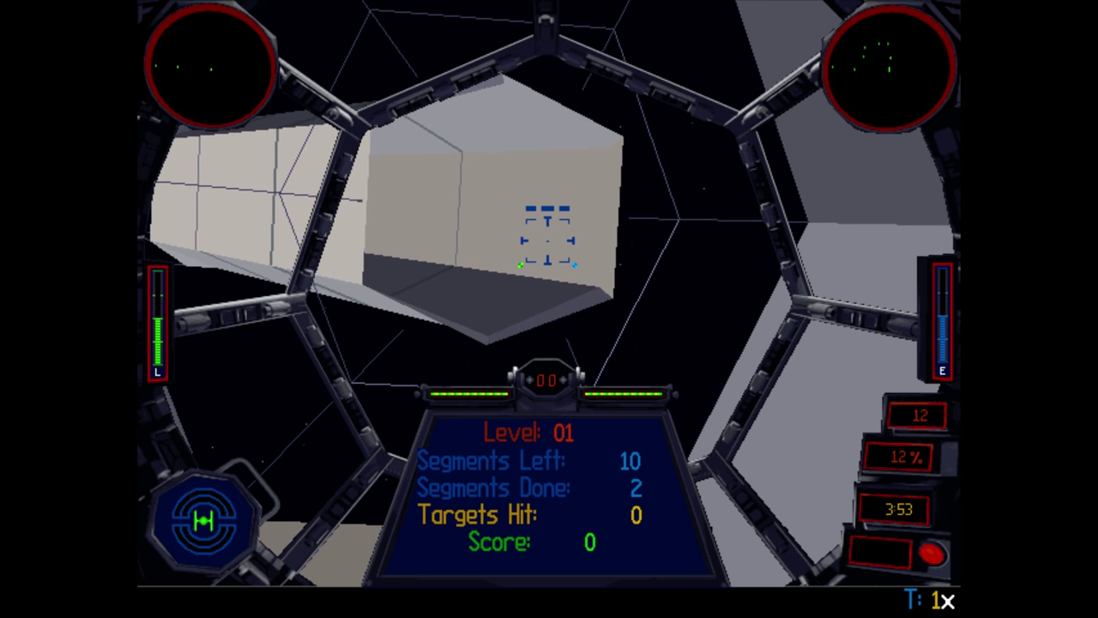
pyautogui.press('=')
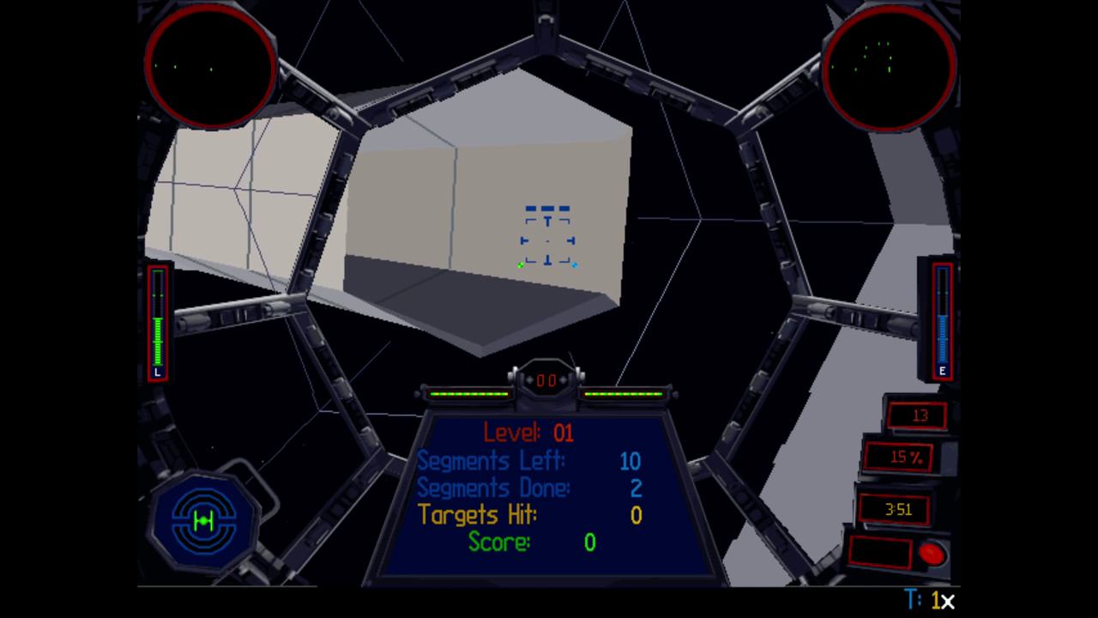
pyautogui.press('=')
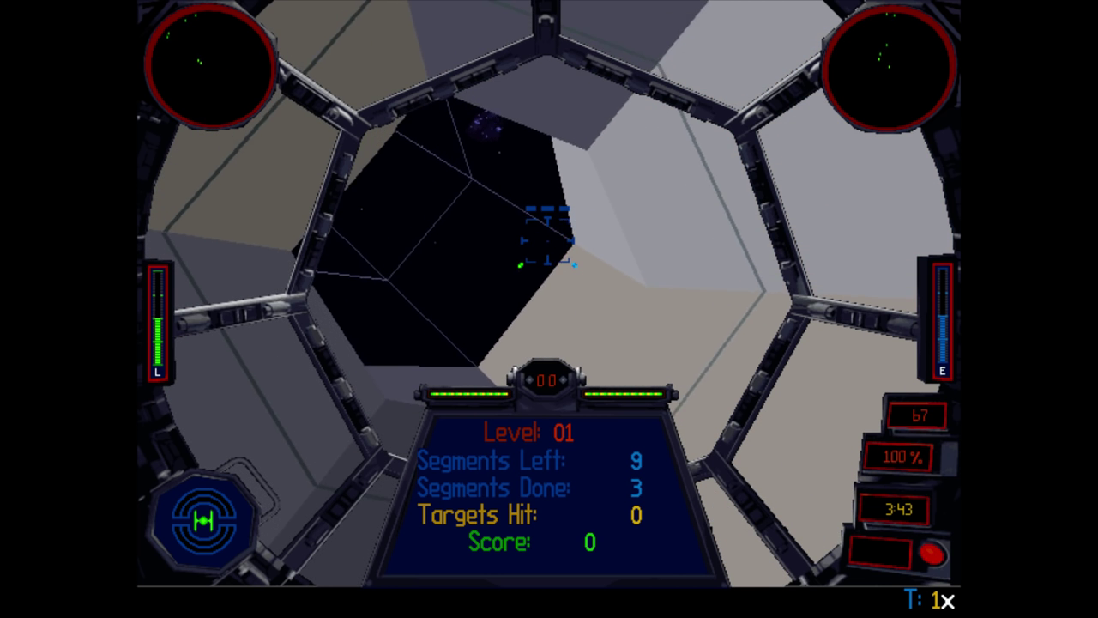
pyautogui.press(']')
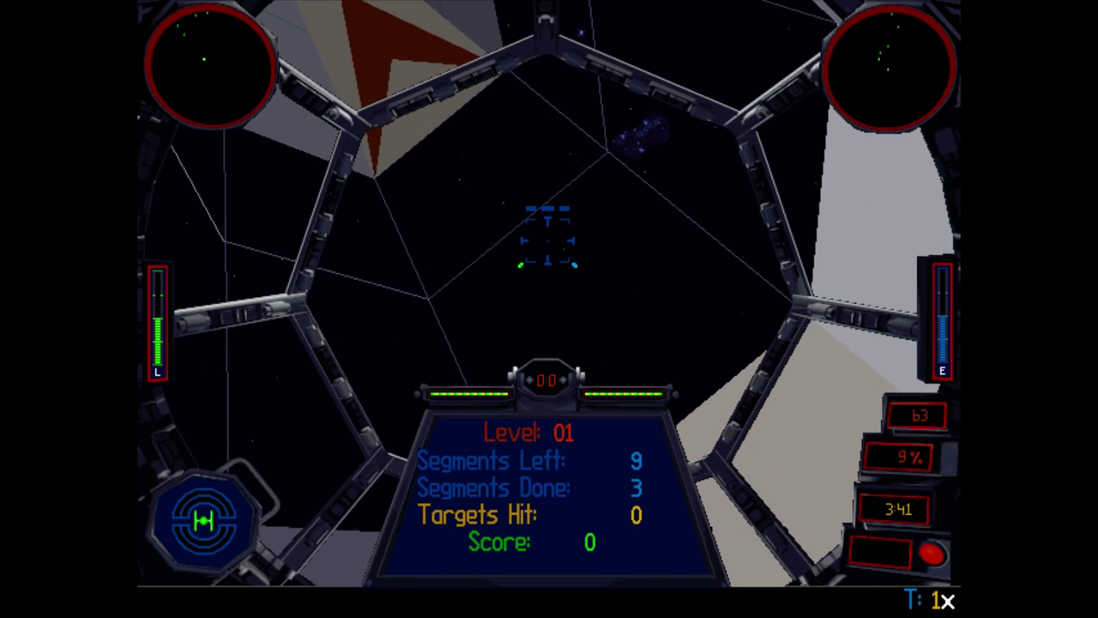
pyautogui.press('BackSpace')
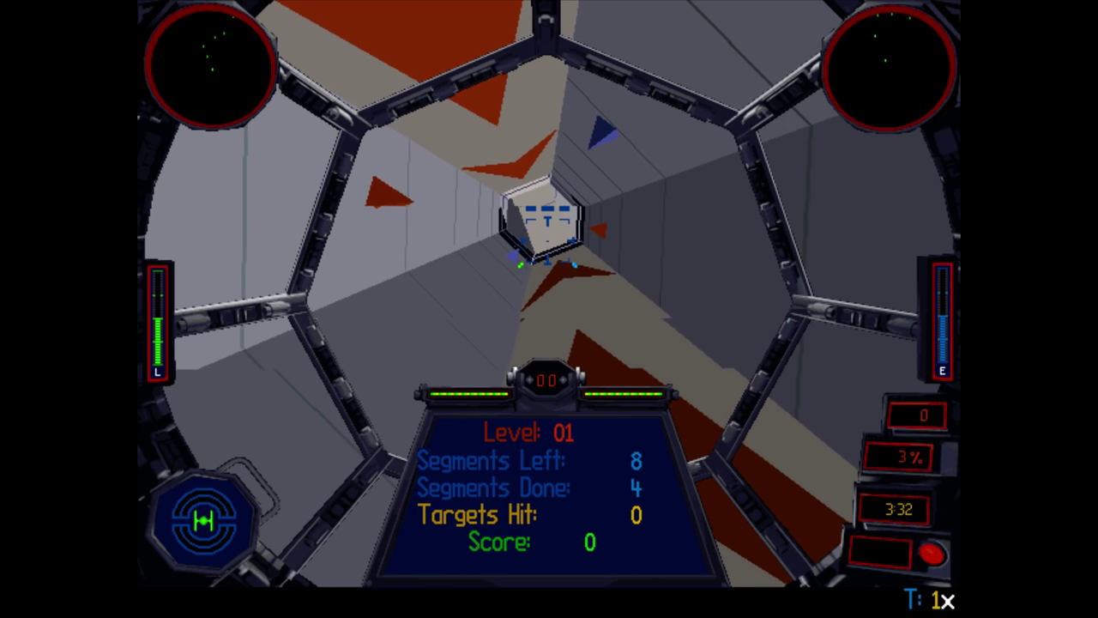
pyautogui.press(']')
pyautogui.press('BackSpace')
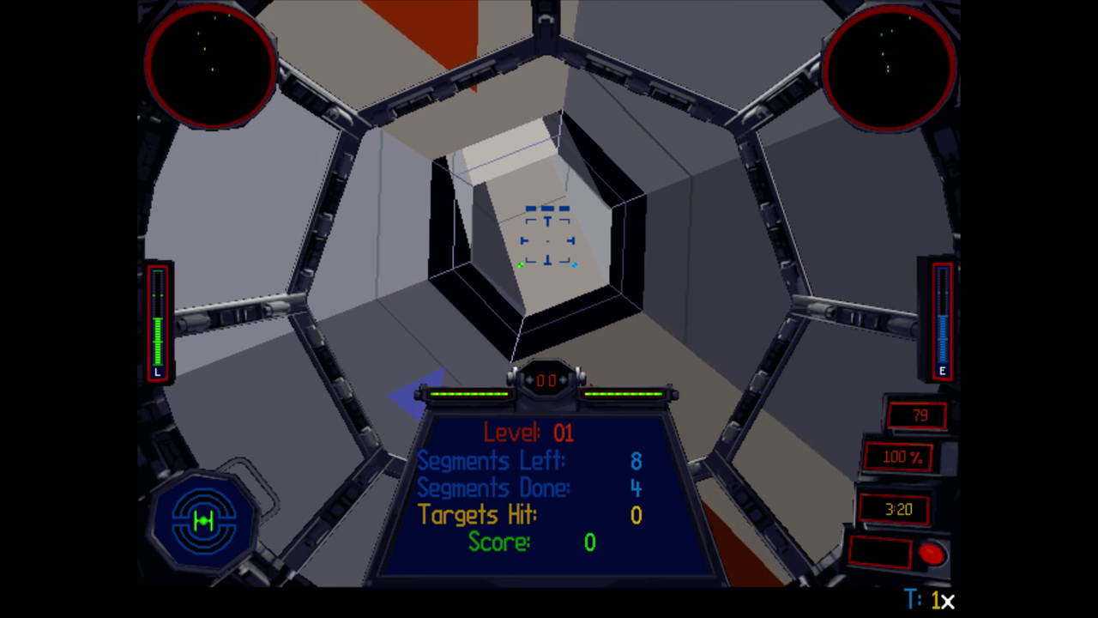
# Test the weapon controls by arming the laser cannons and switching between linked and single fire
pyautogui.press('w')
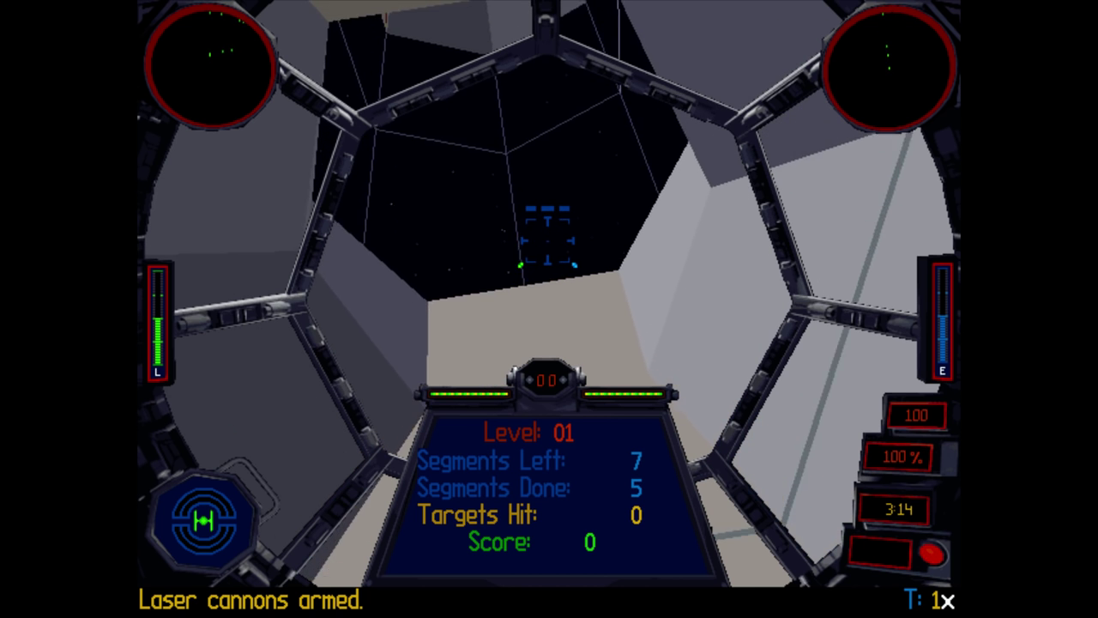
pyautogui.press('x')
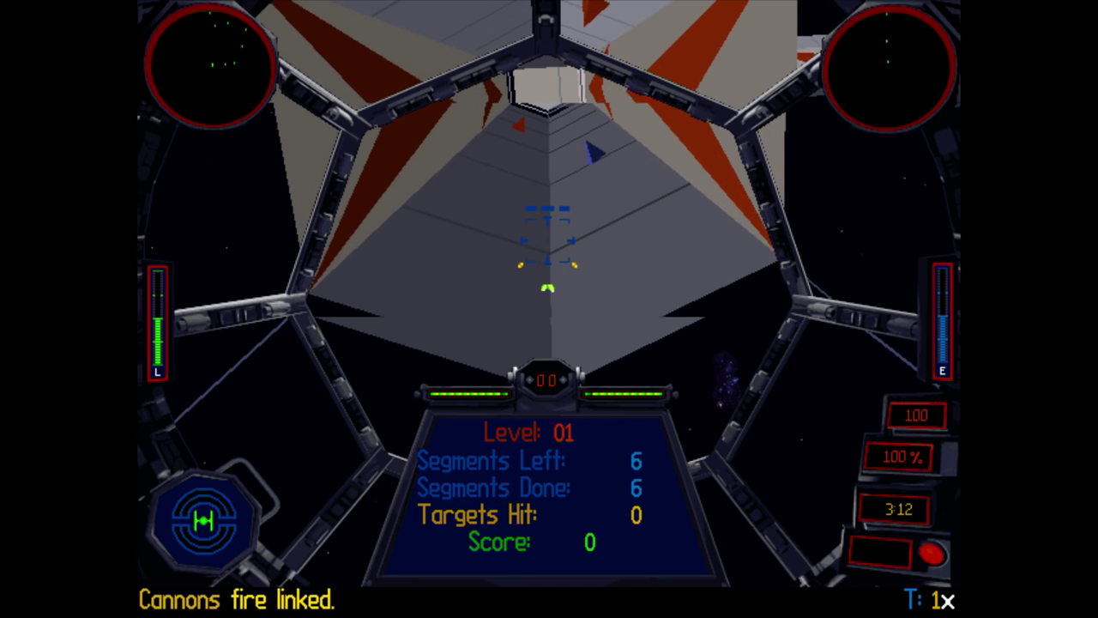
pyautogui.press('x')
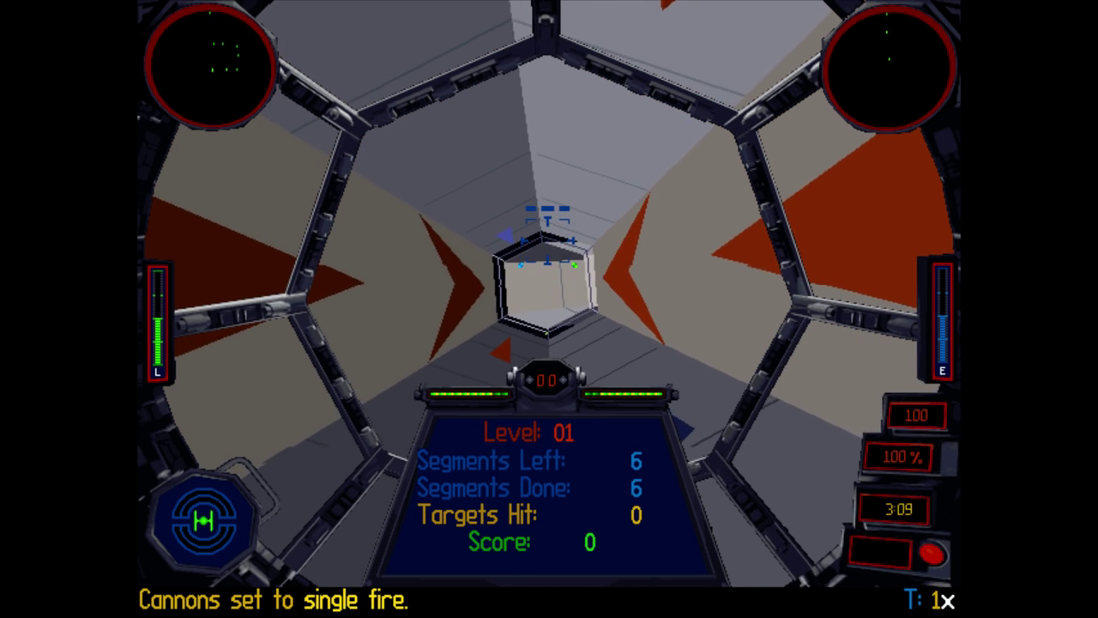
pyautogui.press('x')
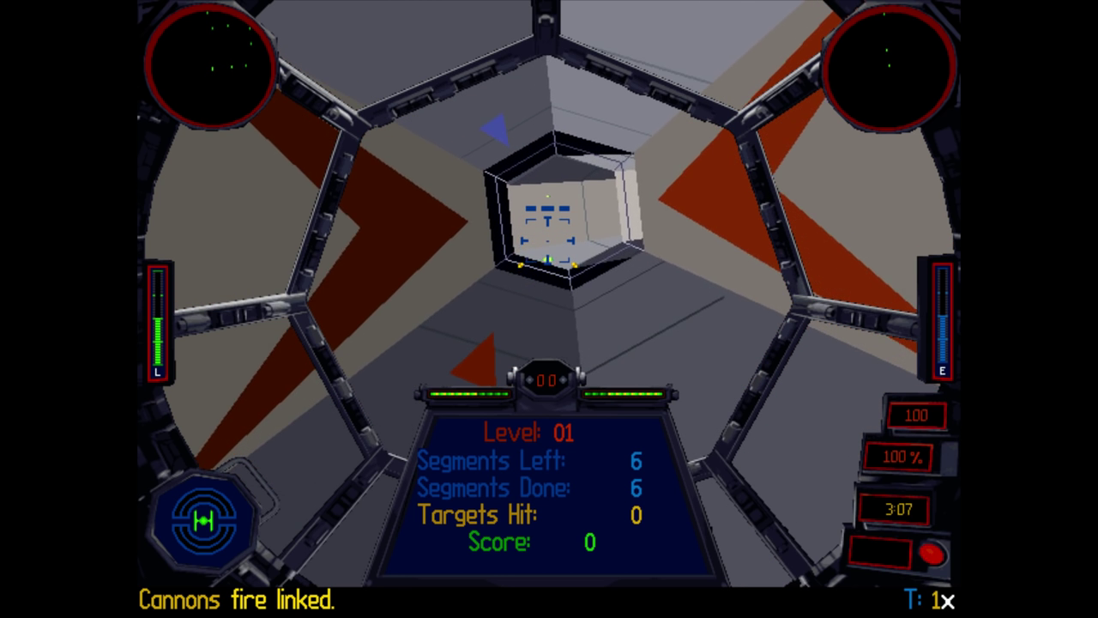
pyautogui.press('x')
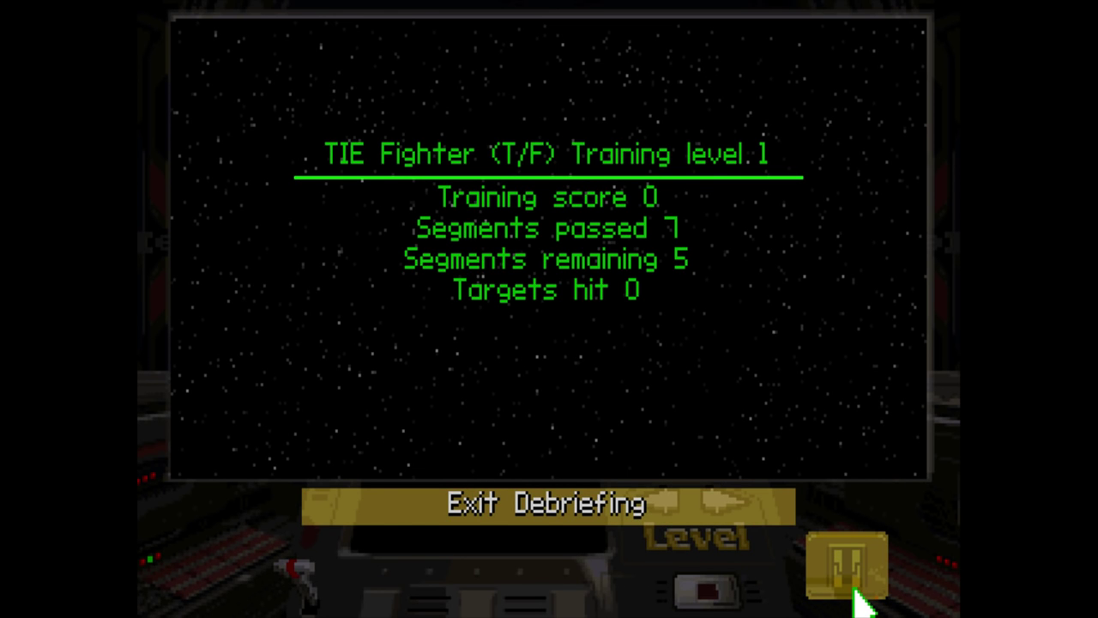
# Leave the training debriefing, exit the game to DOS and return to the notes on the desktop
pyautogui.click(875, 590)
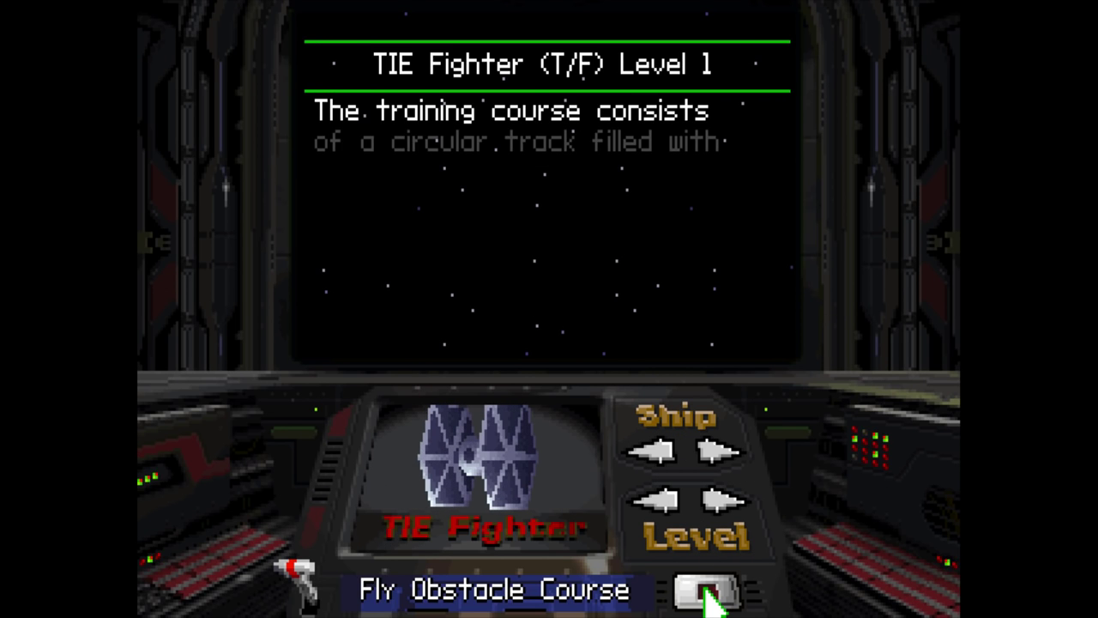
pyautogui.click(708, 599)
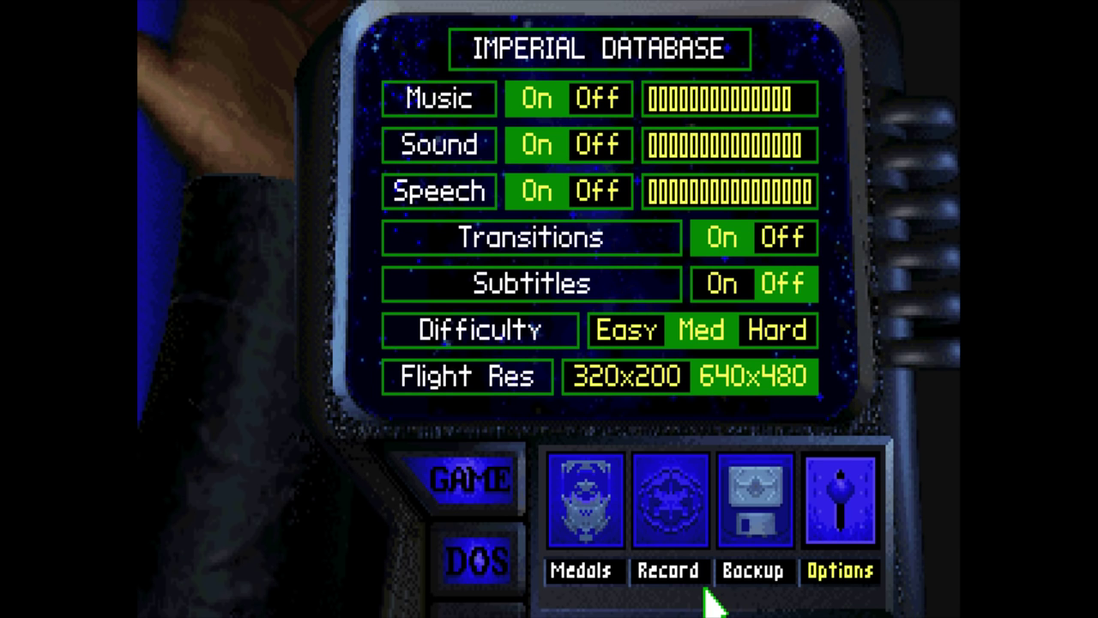
pyautogui.click(485, 563)
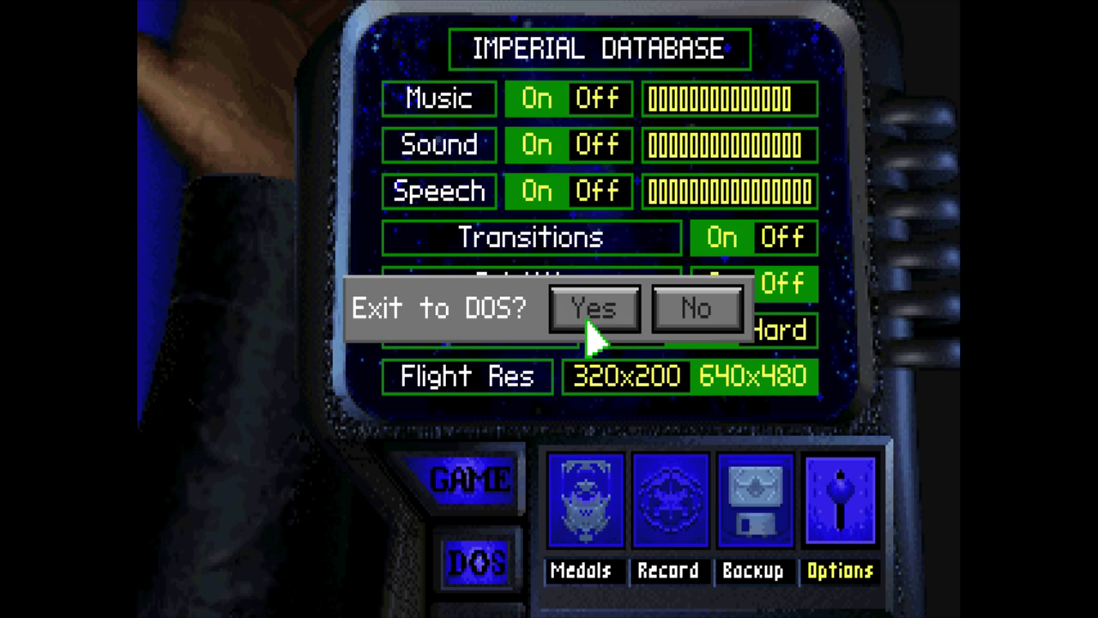
pyautogui.click(591, 323)
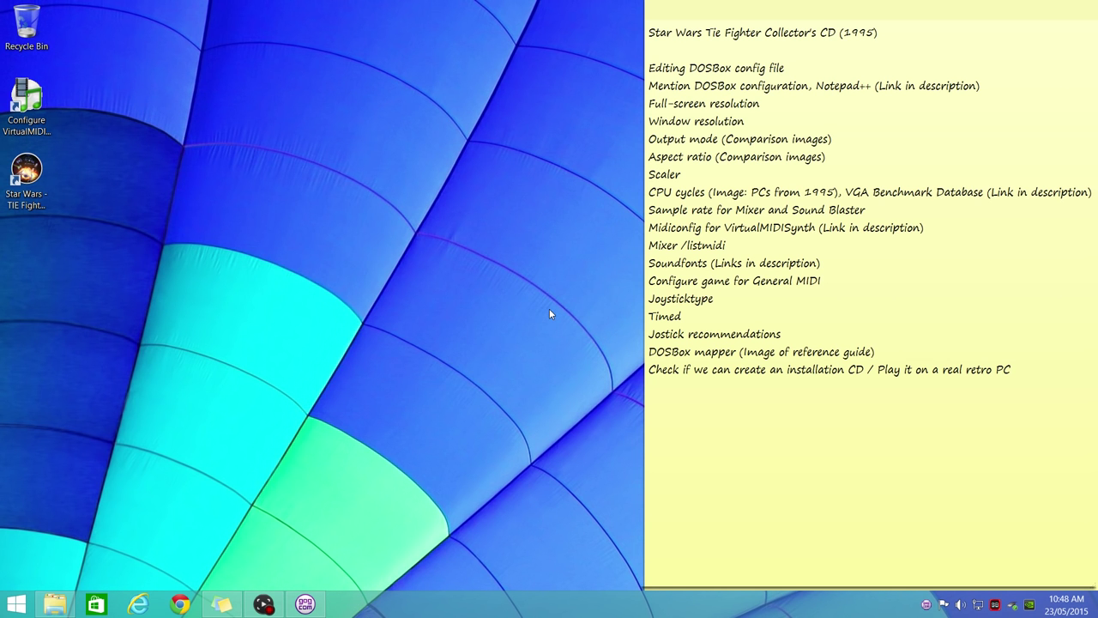
pyautogui.click(650, 370)
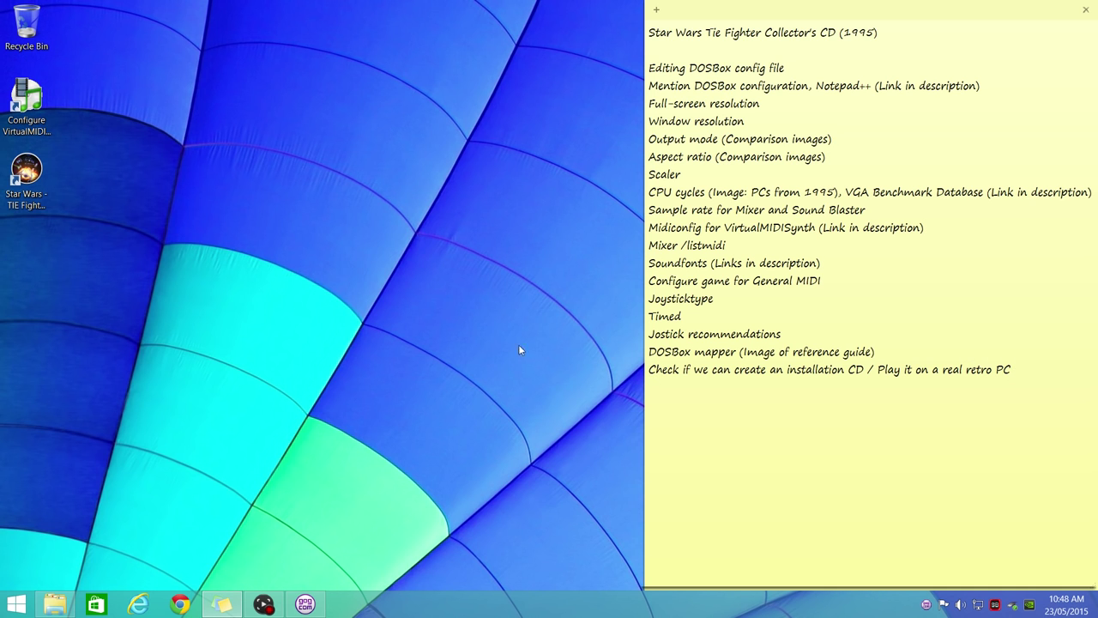
# Open dosbox_tiecd_single.conf from the game folder and examine which file the imgmount line mounts as drive D
pyautogui.click(55, 605)
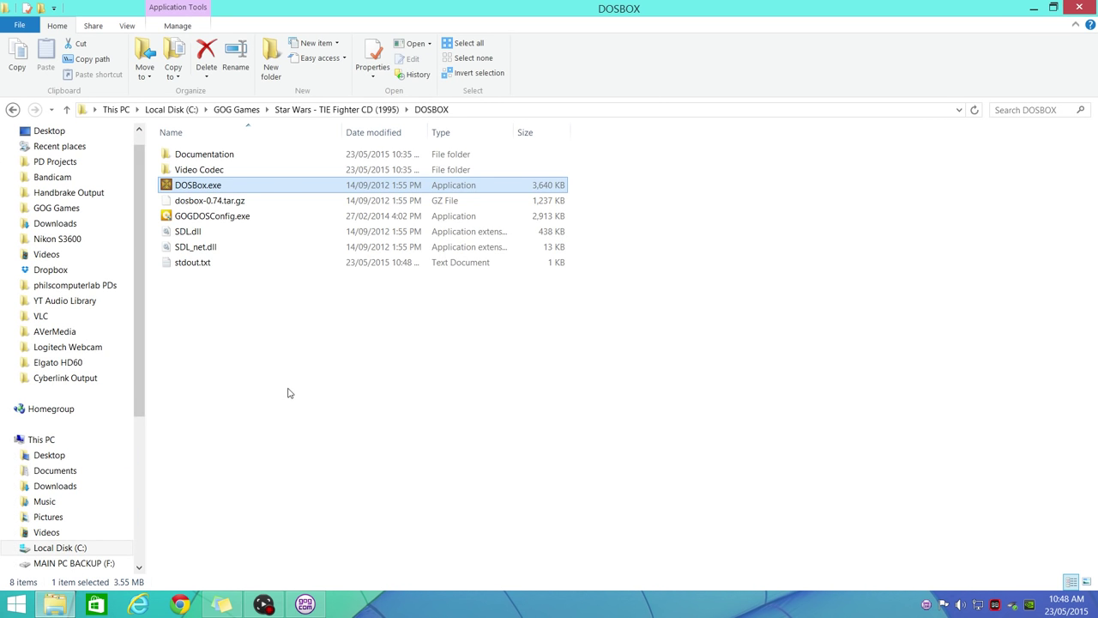
pyautogui.hotkey('alt', 'Up')
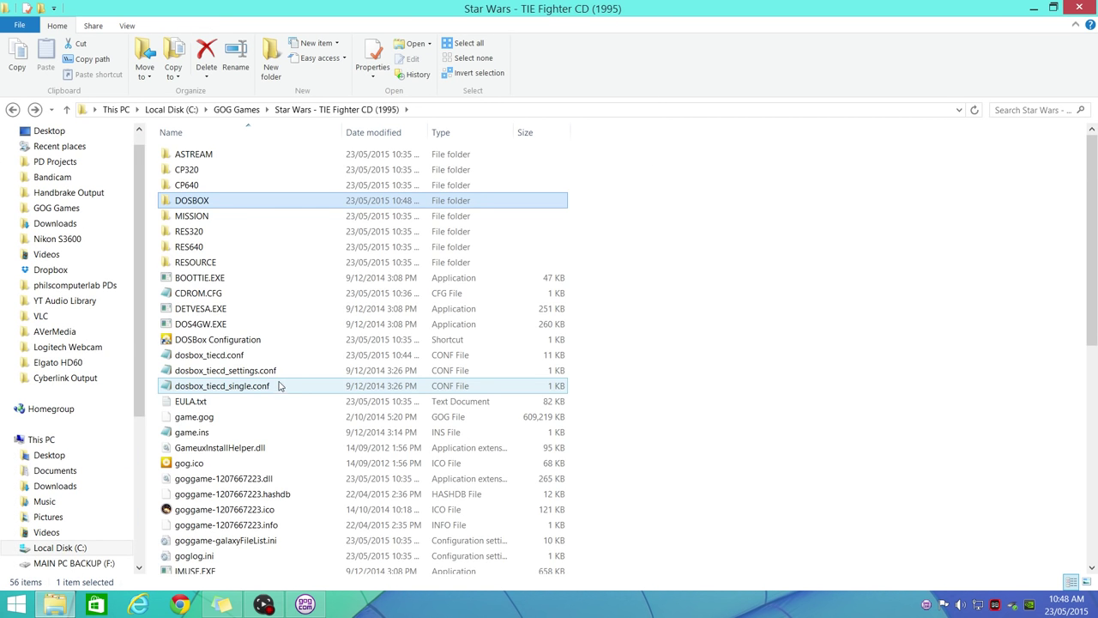
pyautogui.click(215, 389)
pyautogui.doubleClick(218, 388)
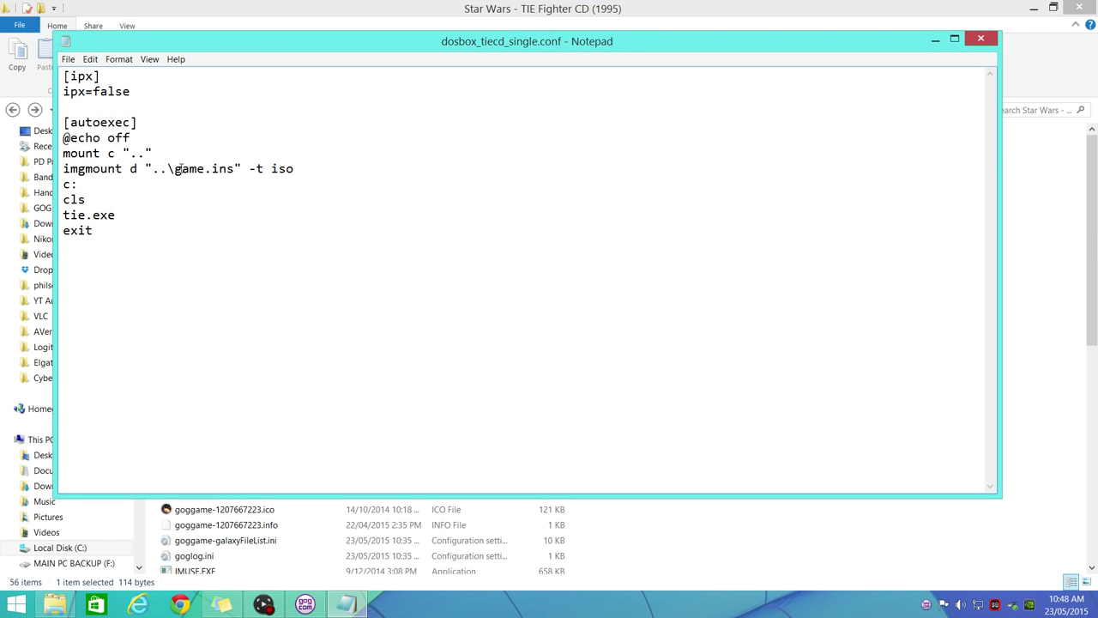
pyautogui.moveTo(175, 168); pyautogui.dragTo(235, 168)
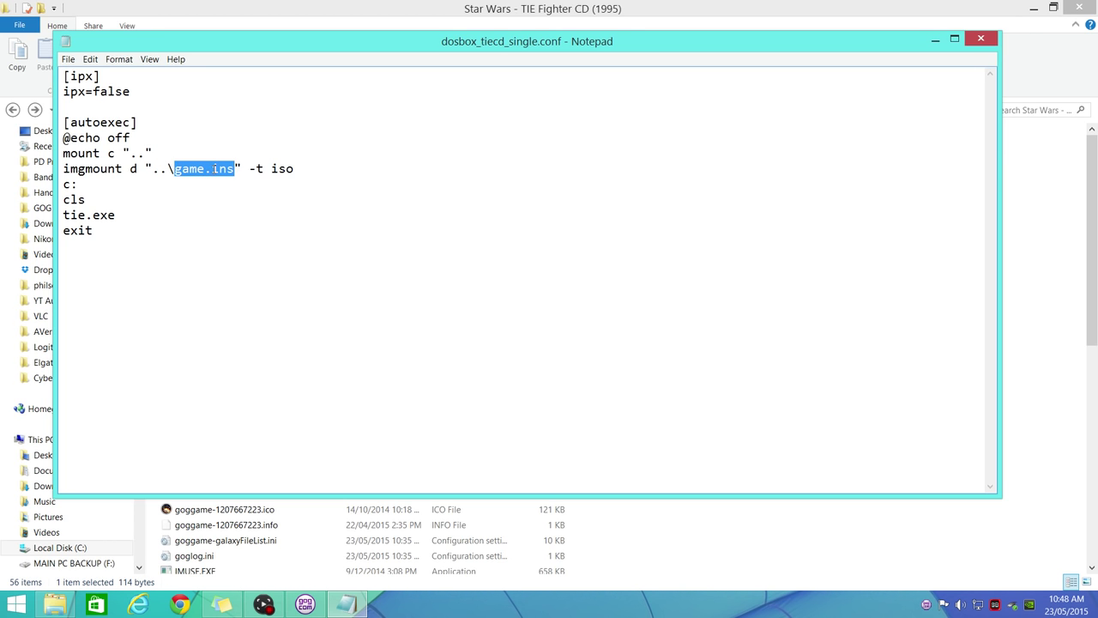
pyautogui.click(981, 38)
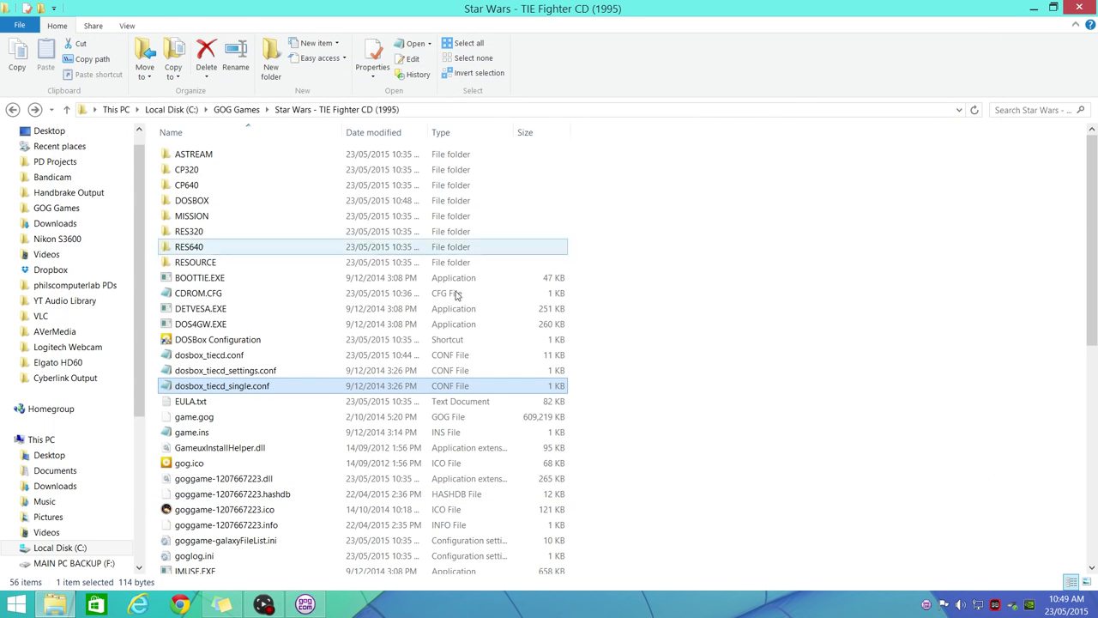
# Open game.ins from the game folder and check which image file it references
pyautogui.click(311, 388)
pyautogui.doubleClick(198, 433)
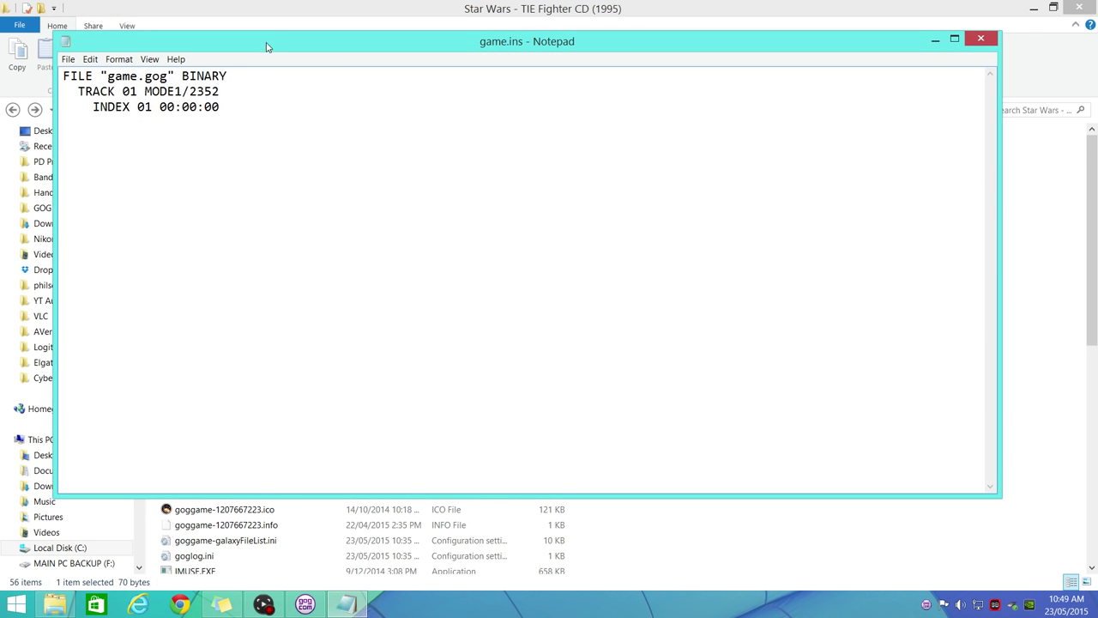
pyautogui.moveTo(270, 42); pyautogui.dragTo(461, 125)
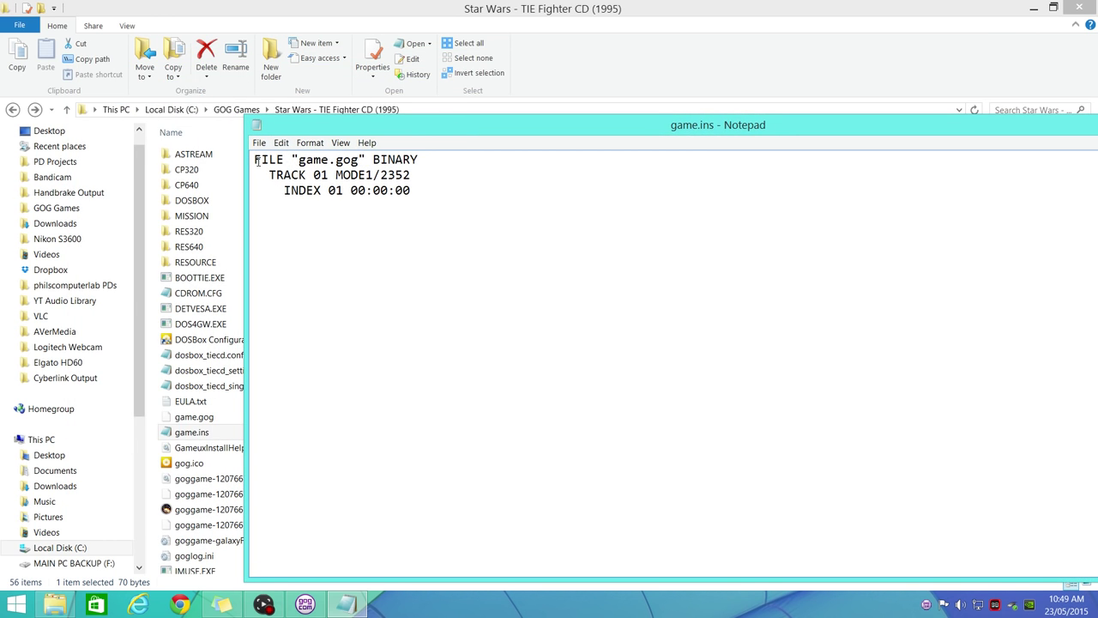
pyautogui.moveTo(291, 127); pyautogui.dragTo(384, 172)
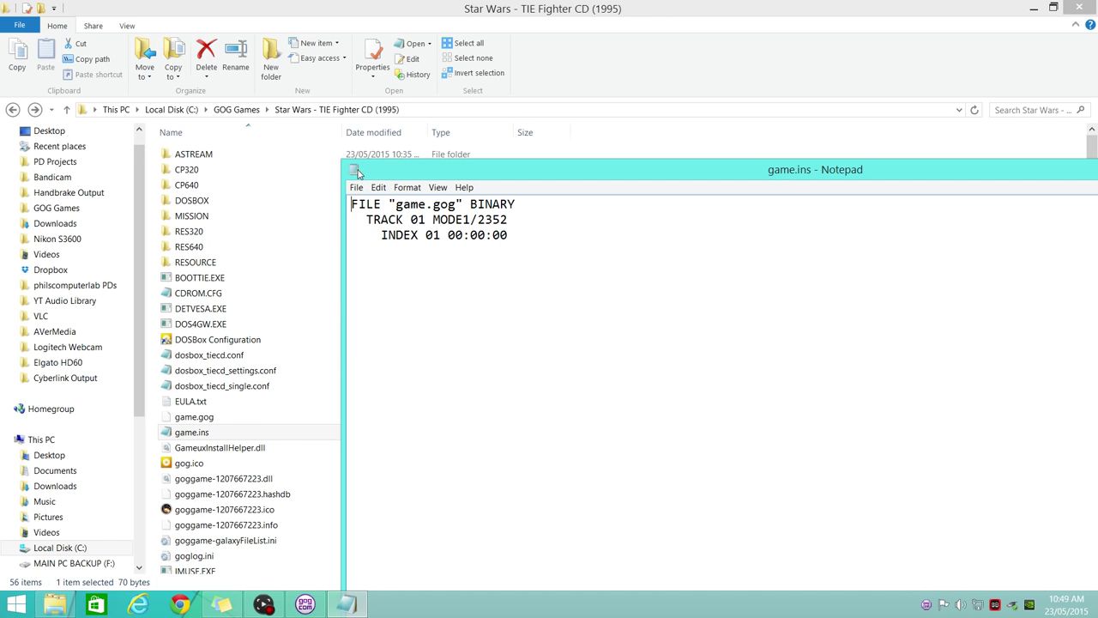
pyautogui.doubleClick(355, 170)
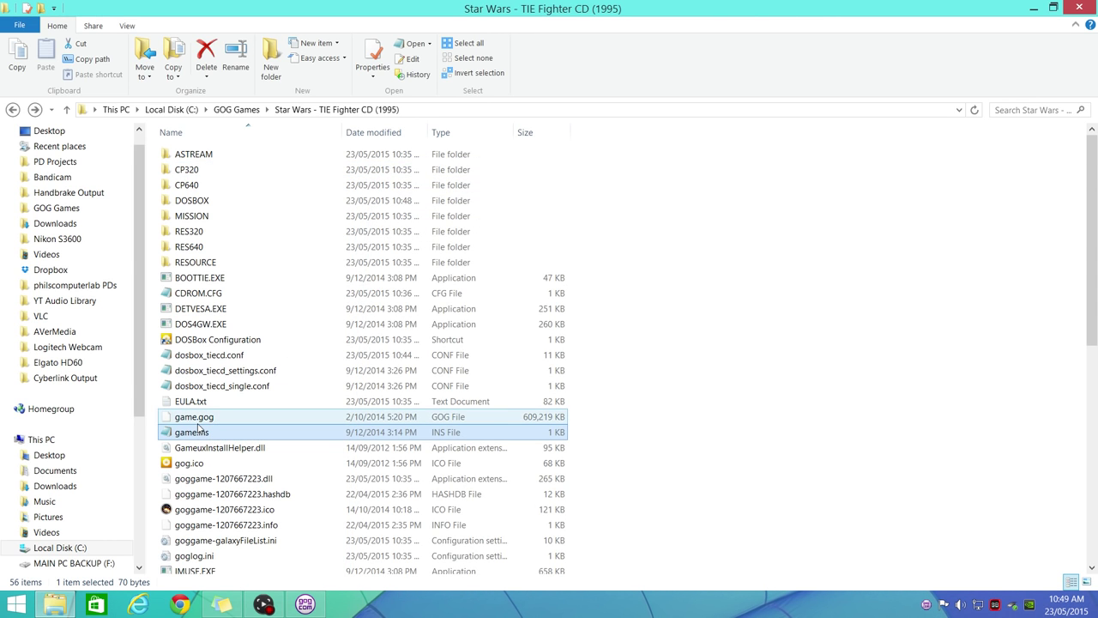
pyautogui.doubleClick(198, 436)
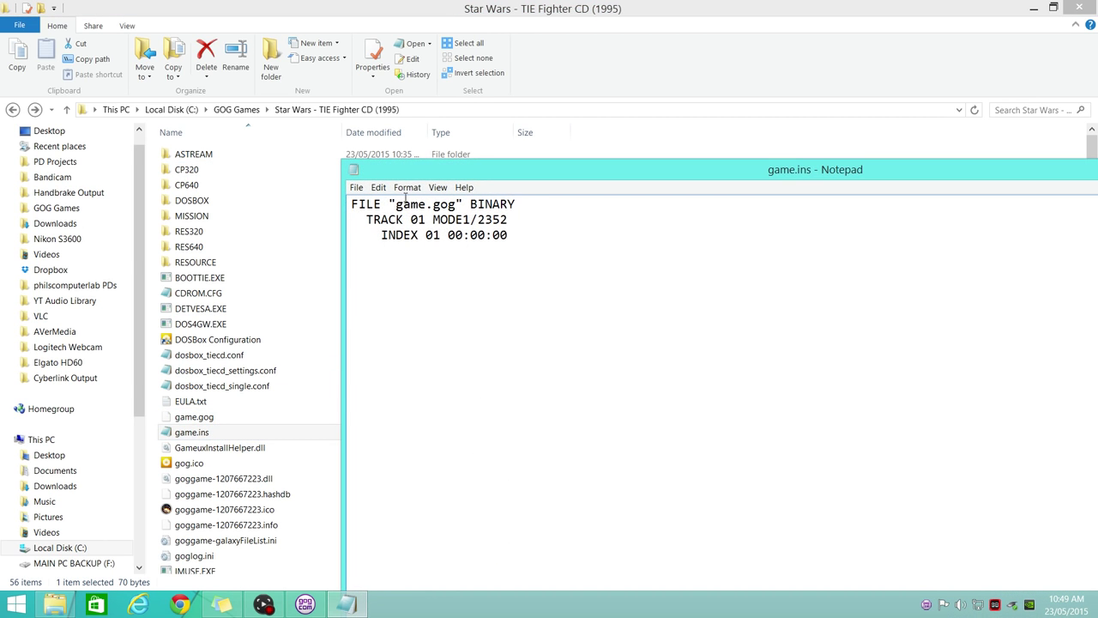
pyautogui.moveTo(396, 204); pyautogui.dragTo(455, 205)
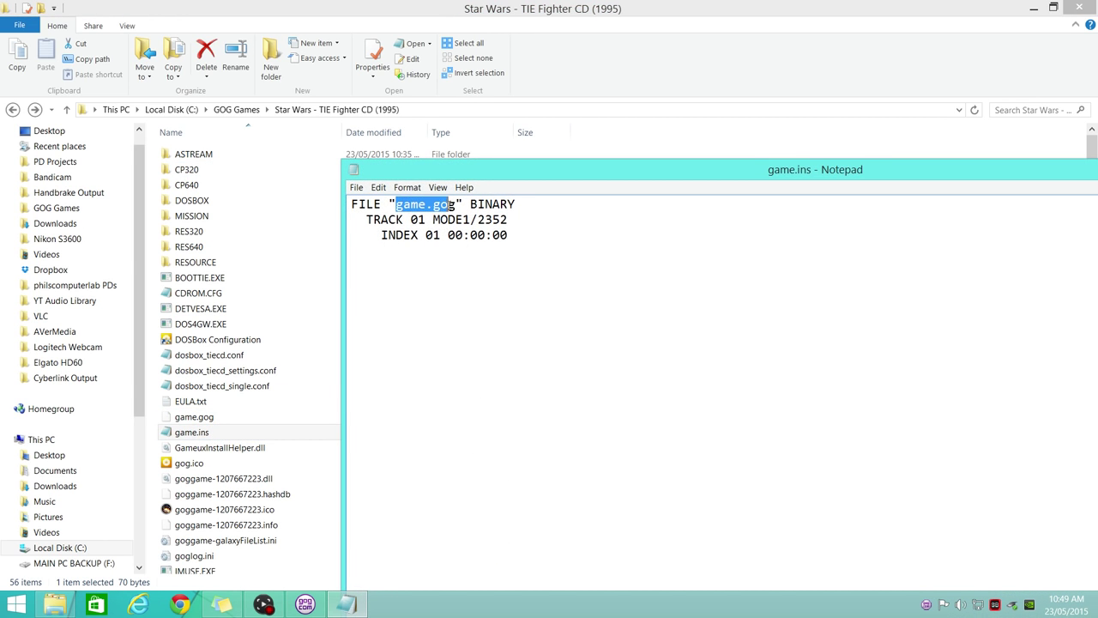
pyautogui.doubleClick(355, 170)
# Copy game.gog and game.ins to the desktop and open the copied game.ins for editing
pyautogui.keyDown('ctrl'); pyautogui.click(197, 417); pyautogui.keyUp('ctrl')
pyautogui.hotkey('ctrl', 'c')
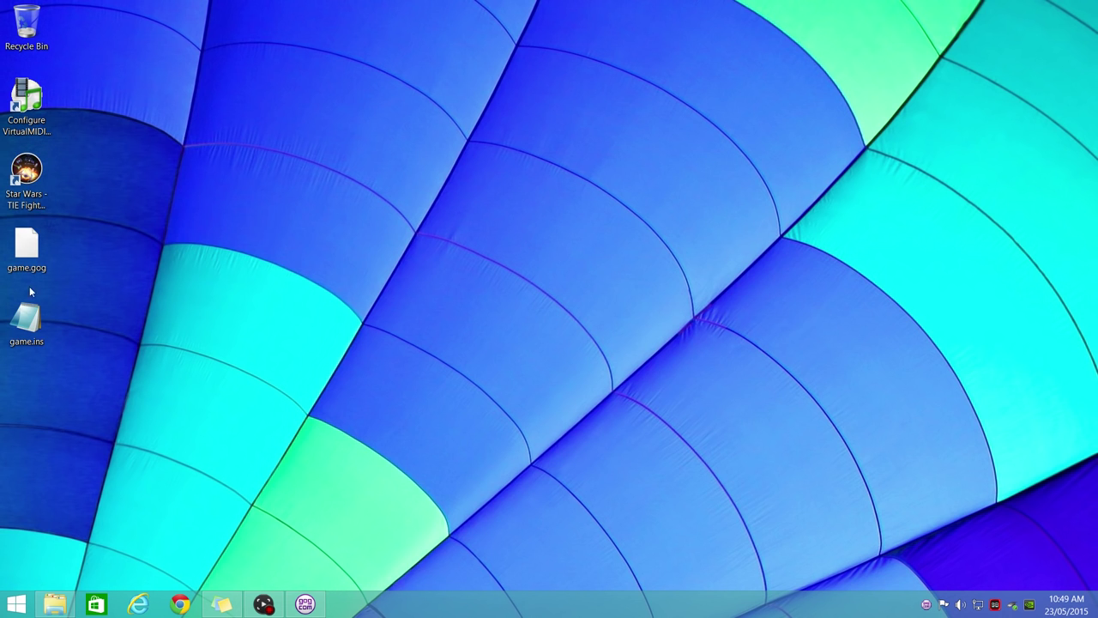
pyautogui.doubleClick(26, 322)
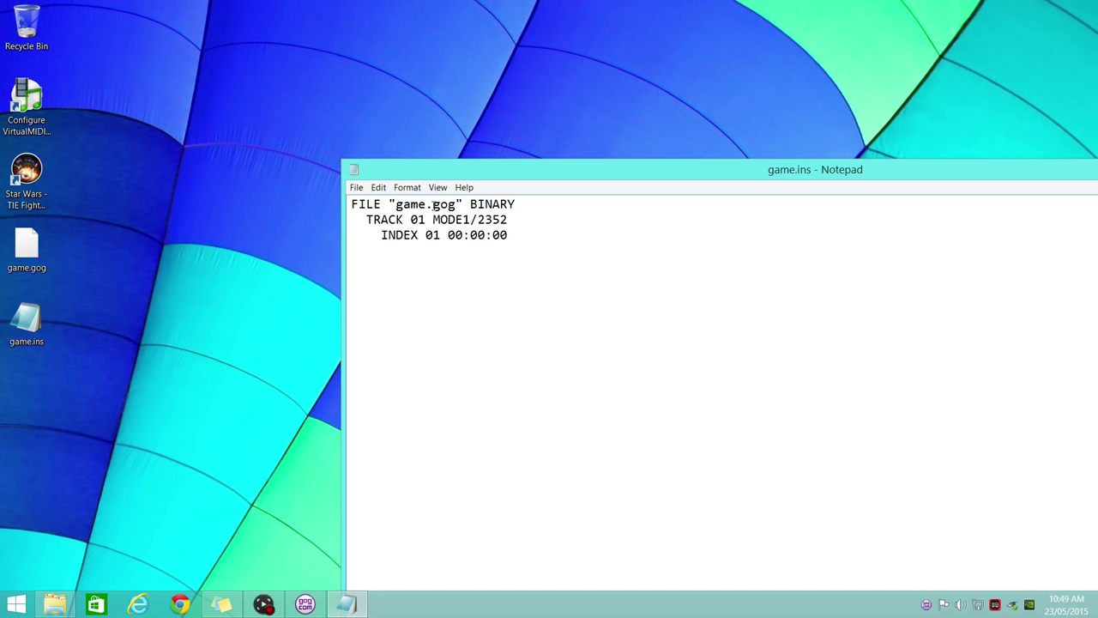
# Rename the desktop copy of game.gog as game.bin, accepting the extension change
pyautogui.rightClick(26, 245)
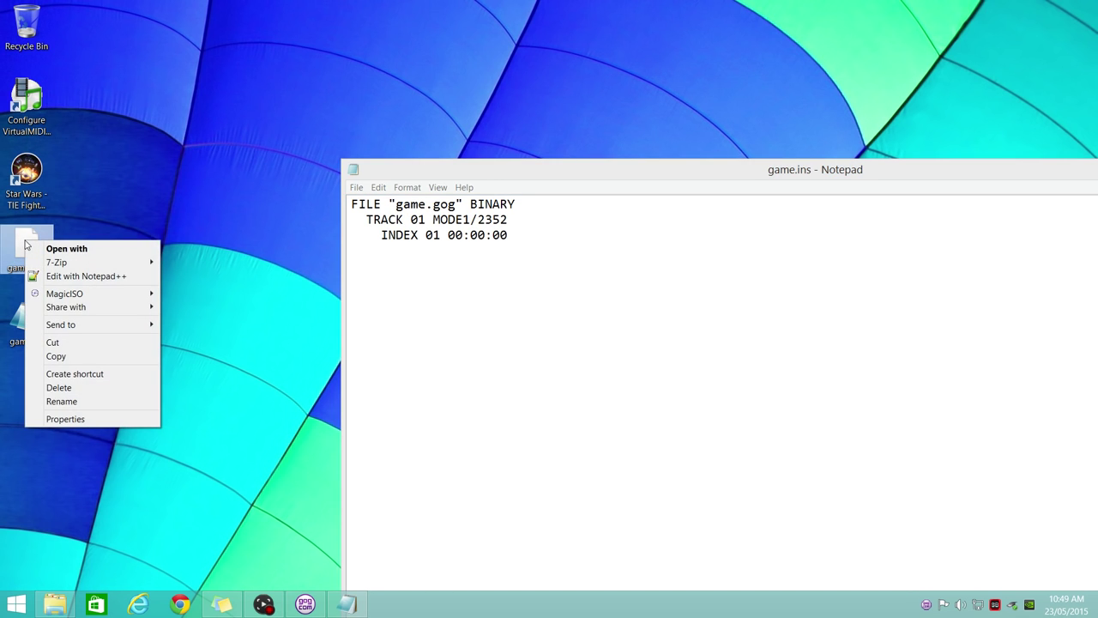
pyautogui.click(60, 399)
pyautogui.hotkey('ctrl', 'a')
pyautogui.write('game.bin')
pyautogui.press('Return')
pyautogui.click(621, 309)
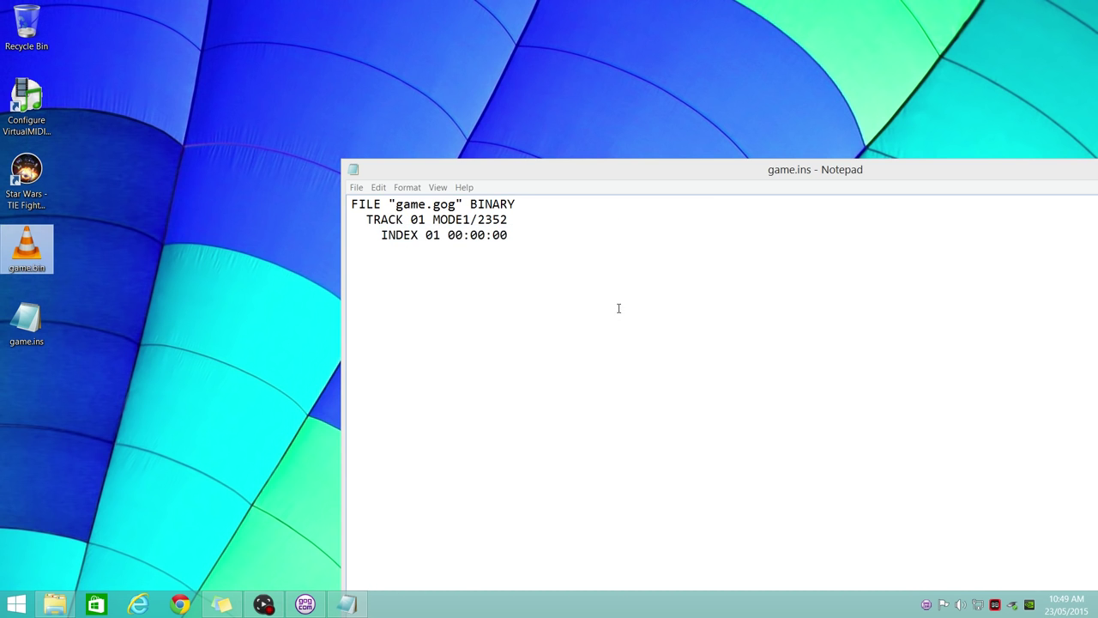
# Change the referenced image in the desktop game.ins to game.bin, then save and close the file
pyautogui.click(437, 204)
pyautogui.moveTo(434, 204); pyautogui.dragTo(455, 205)
pyautogui.write('bin')
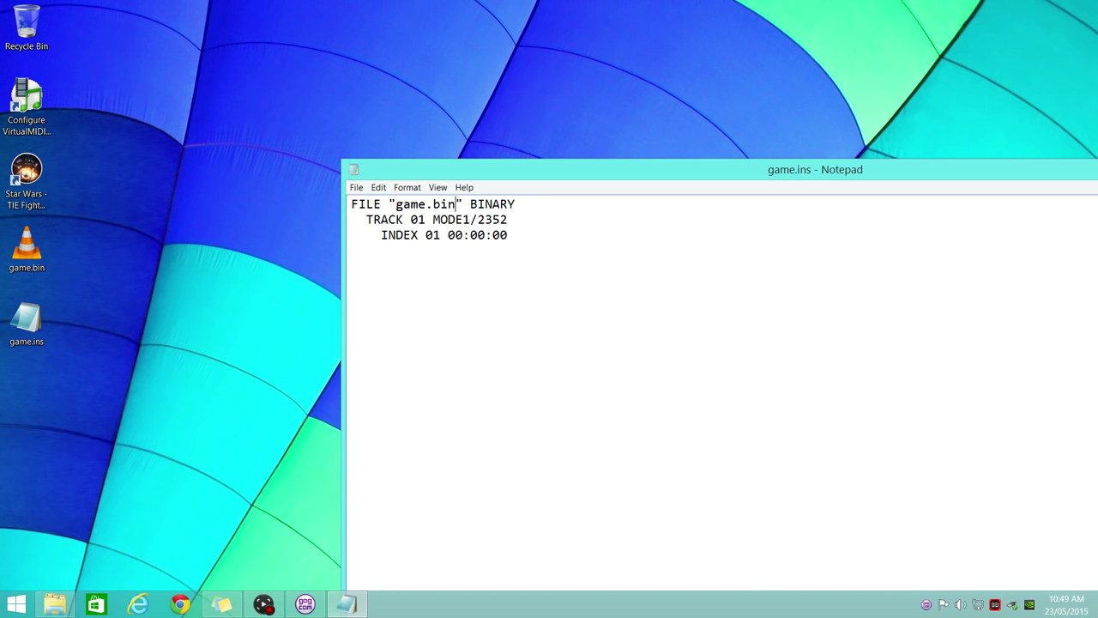
pyautogui.click(356, 187)
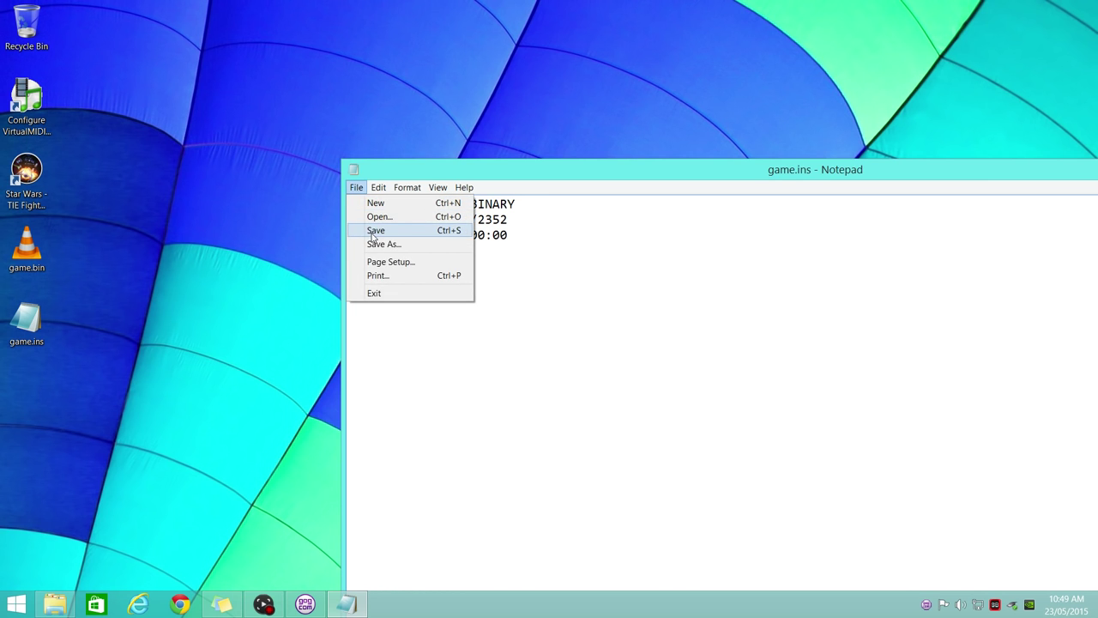
pyautogui.click(374, 224)
pyautogui.click(355, 170)
pyautogui.click(355, 170)
# Rename the desktop game.ins as game.cue, accepting the extension change
pyautogui.click(26, 322)
pyautogui.rightClick(32, 320)
pyautogui.click(71, 509)
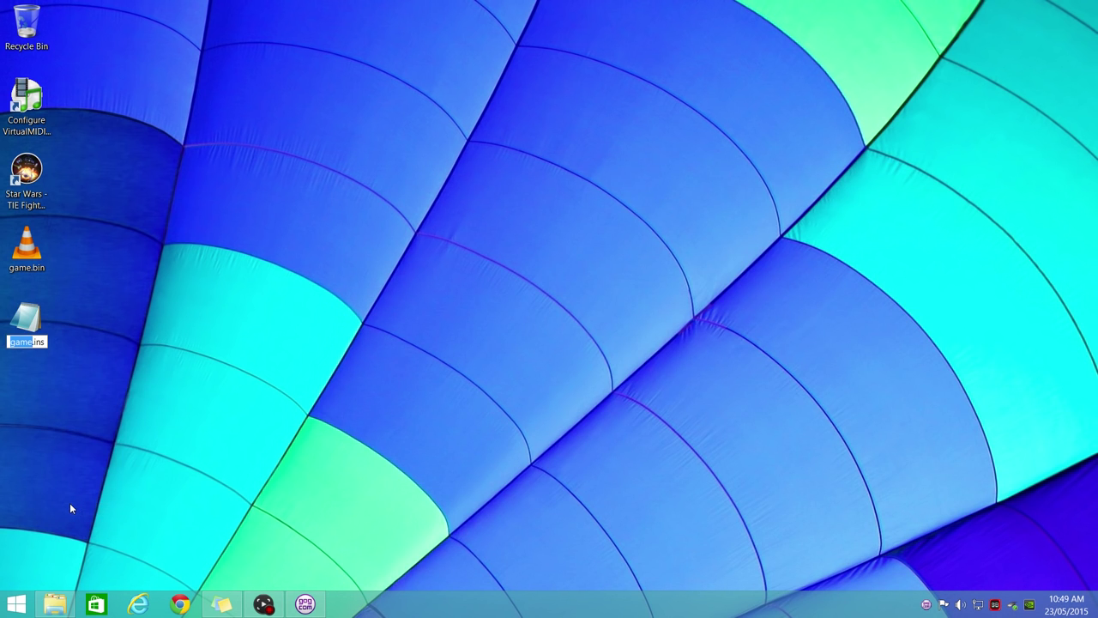
pyautogui.press('Right')
pyautogui.press('Right')
pyautogui.press('Right')
pyautogui.press('Right')
pyautogui.press('Right')
pyautogui.press('BackSpace')
pyautogui.press('BackSpace')
pyautogui.press('BackSpace')
pyautogui.write('cue')
pyautogui.press('Return')
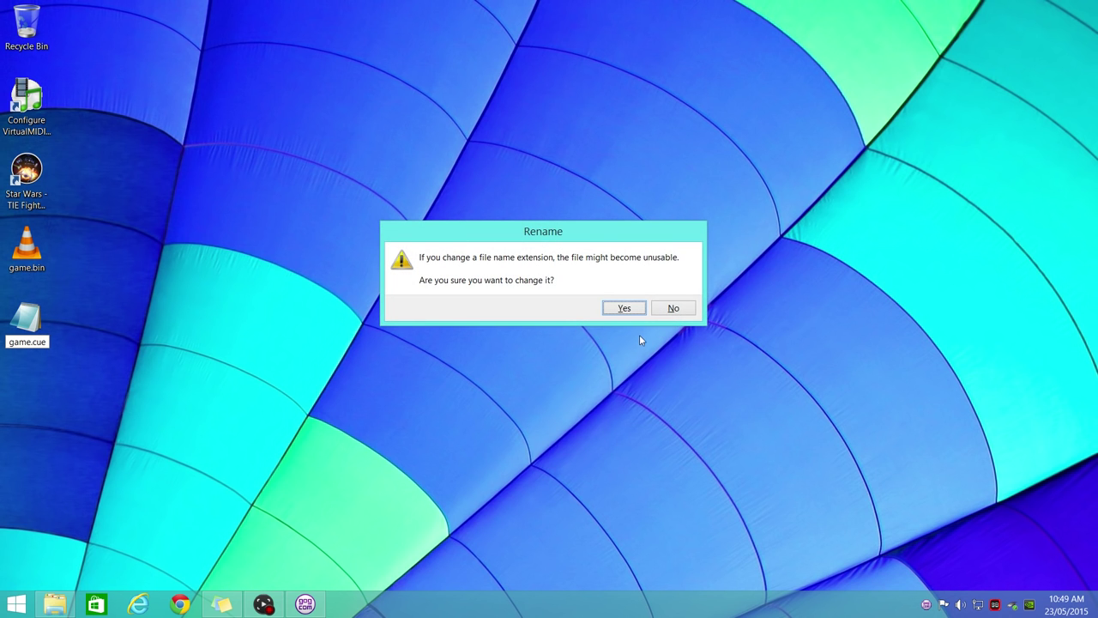
pyautogui.click(624, 308)
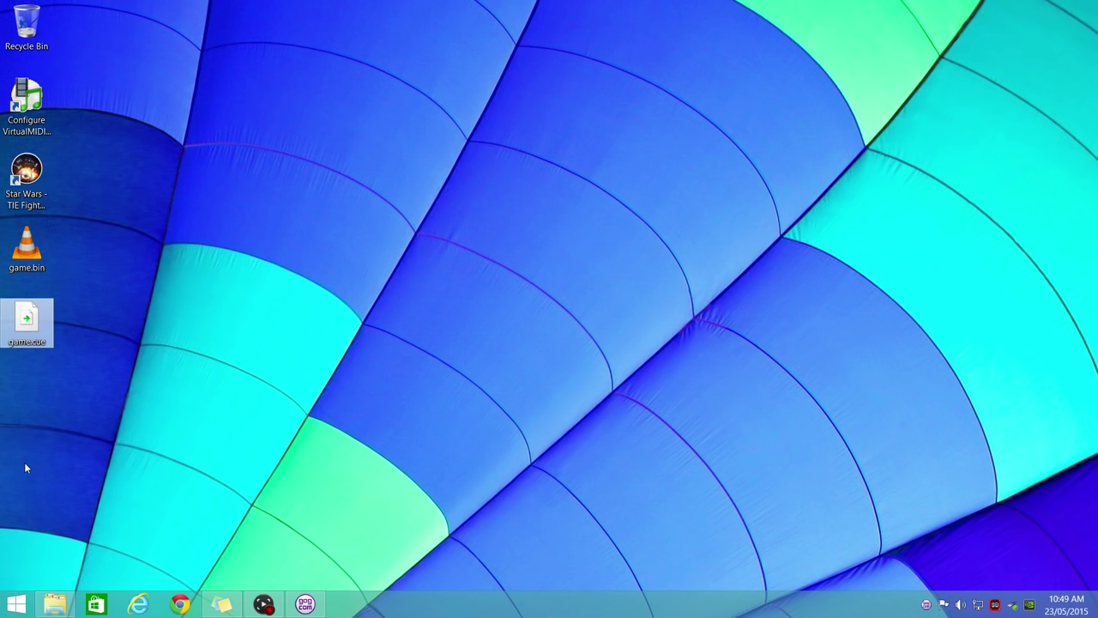
# Launch AnyBurn and select game.cue from the desktop as the image file to burn to disc
pyautogui.click(17, 603)
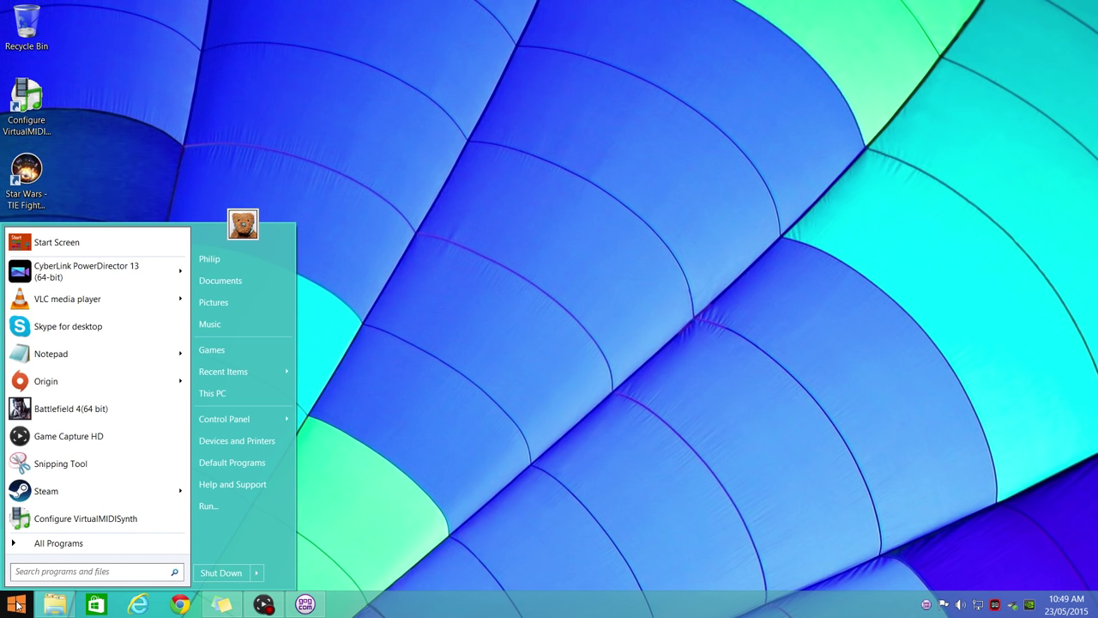
pyautogui.write('anyb')
pyautogui.press('Return')
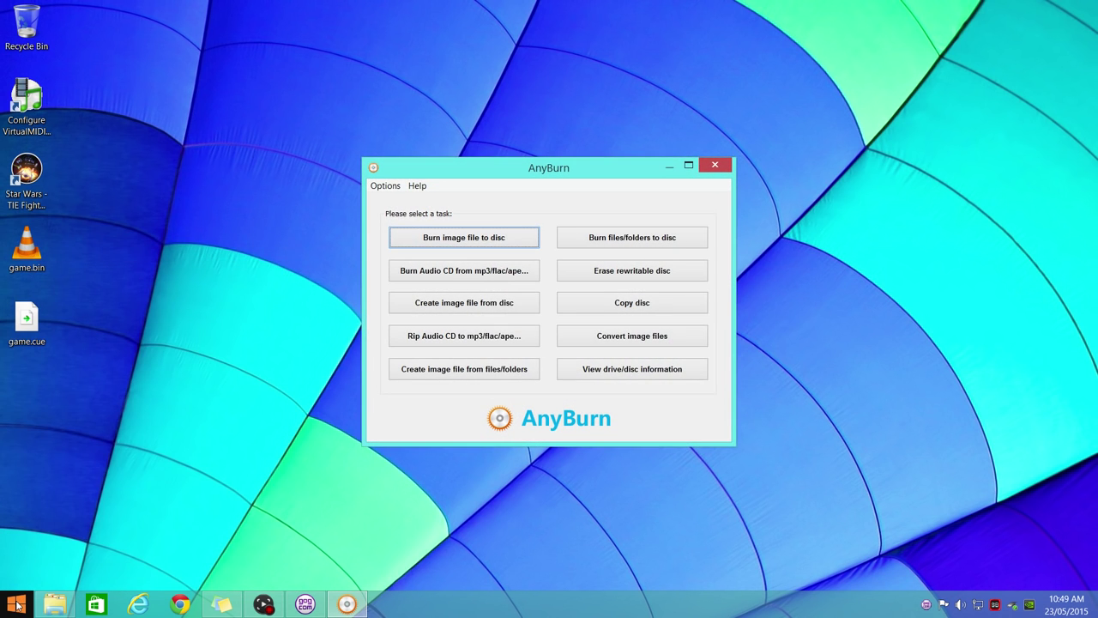
pyautogui.click(487, 242)
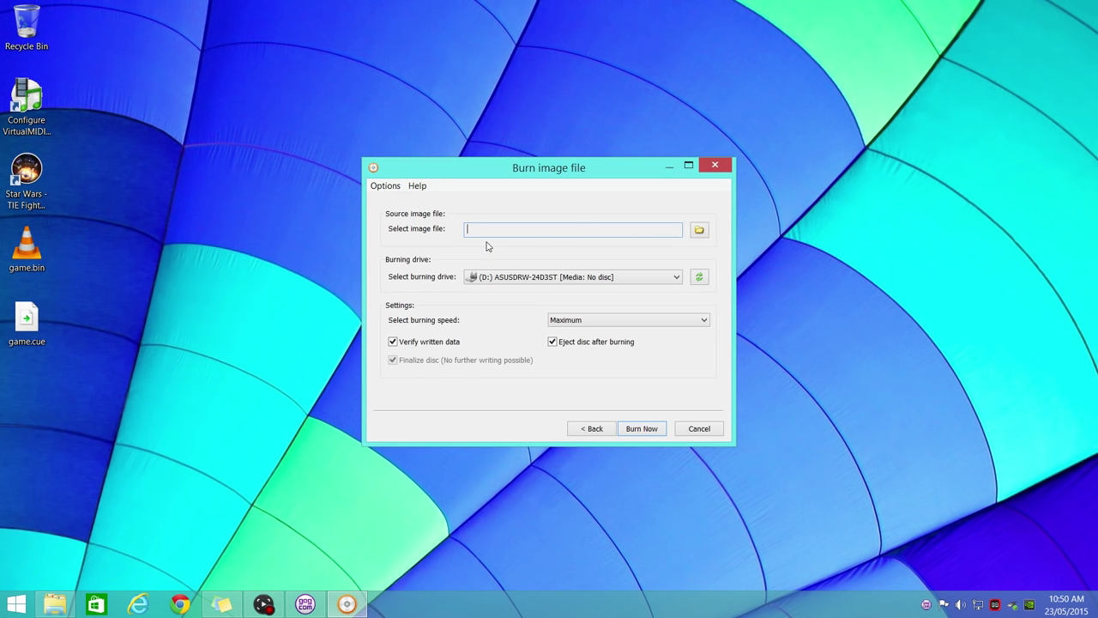
pyautogui.click(698, 231)
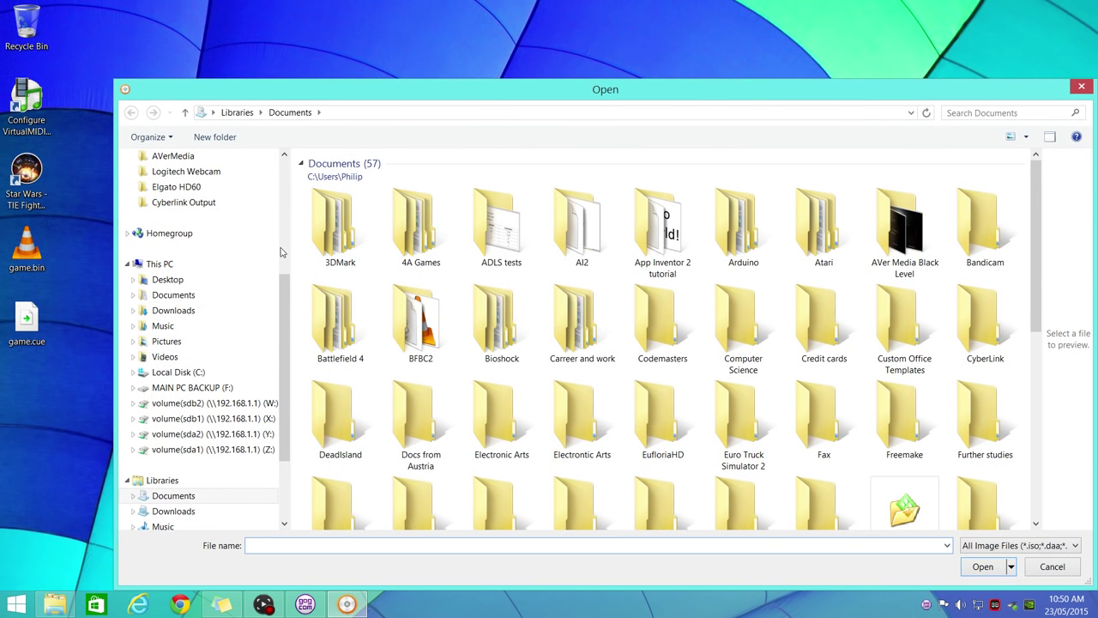
pyautogui.moveTo(288, 279); pyautogui.dragTo(237, 176)
pyautogui.click(168, 177)
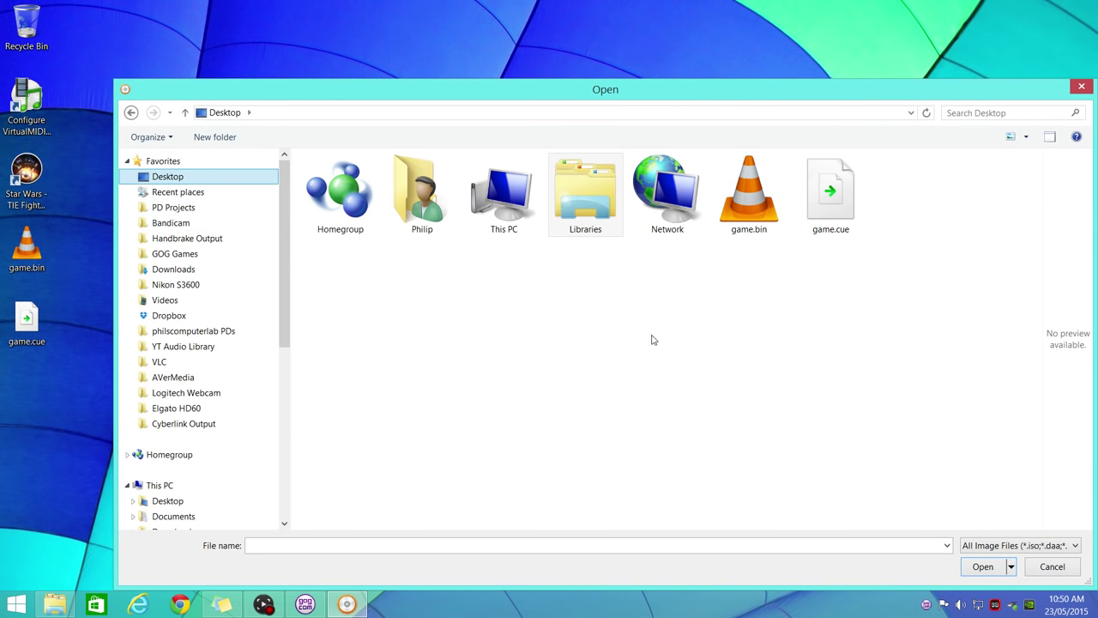
pyautogui.doubleClick(822, 201)
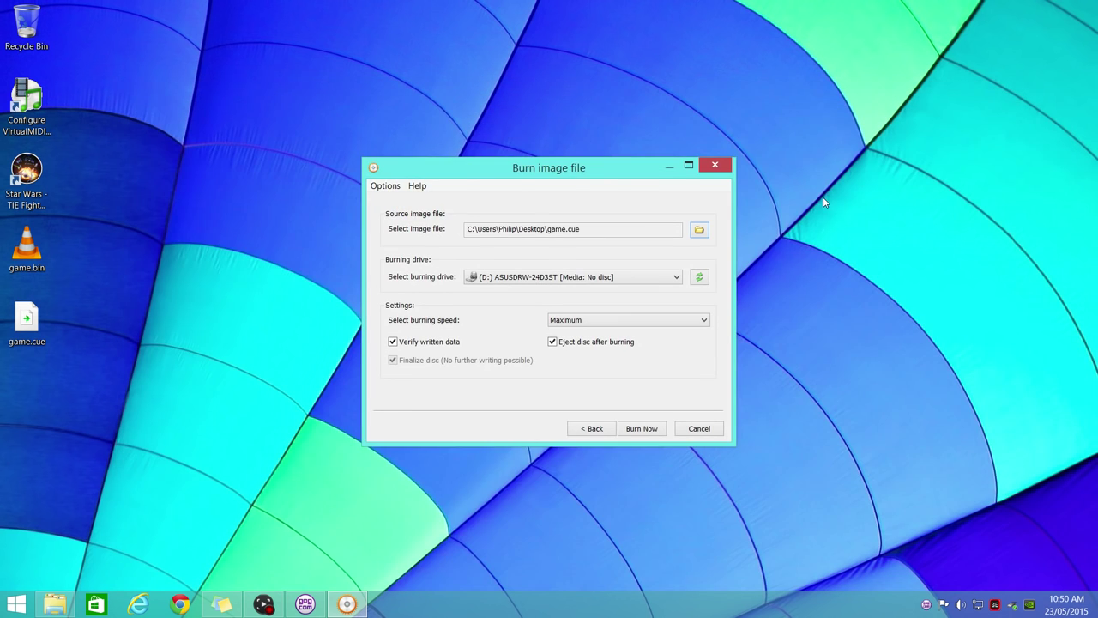
pyautogui.moveTo(566, 192)
pyautogui.mouseDown()
pyautogui.moveTo(535, 91)
pyautogui.moveTo(395, 92)
pyautogui.mouseUp()
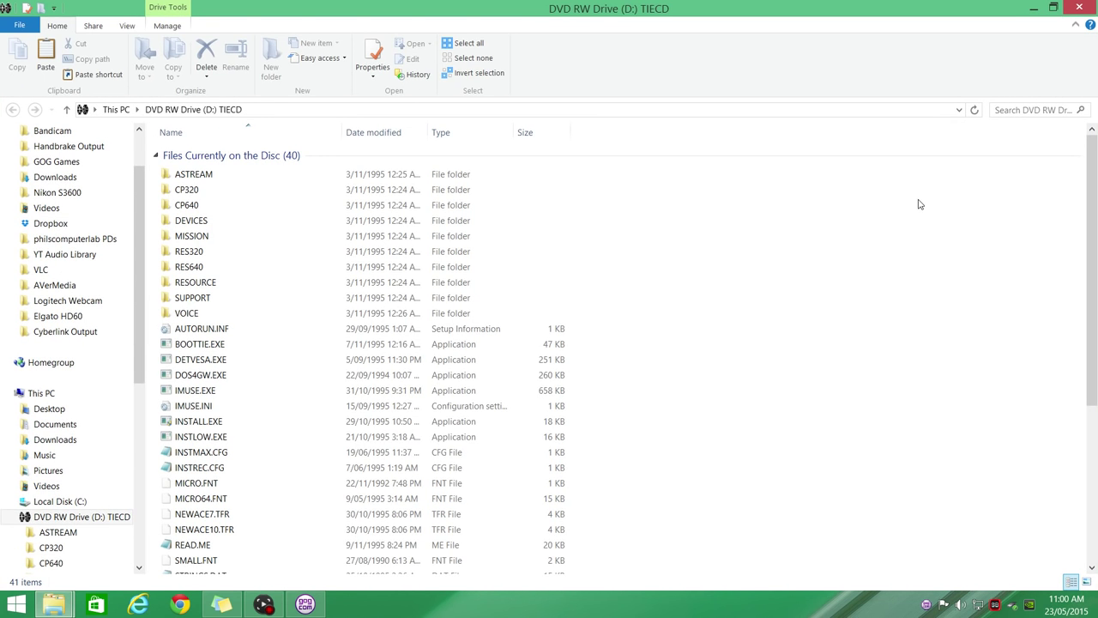
# Look through the files on the burned TIECD disc and close its window
pyautogui.scroll(-2, 1039, 233)
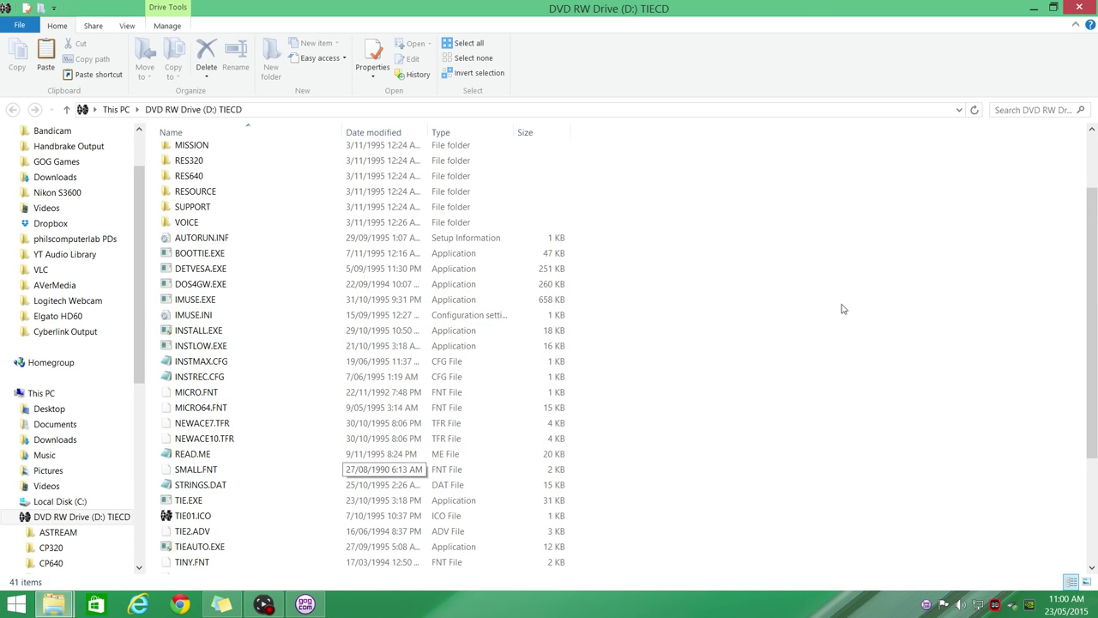
pyautogui.click(1080, 8)
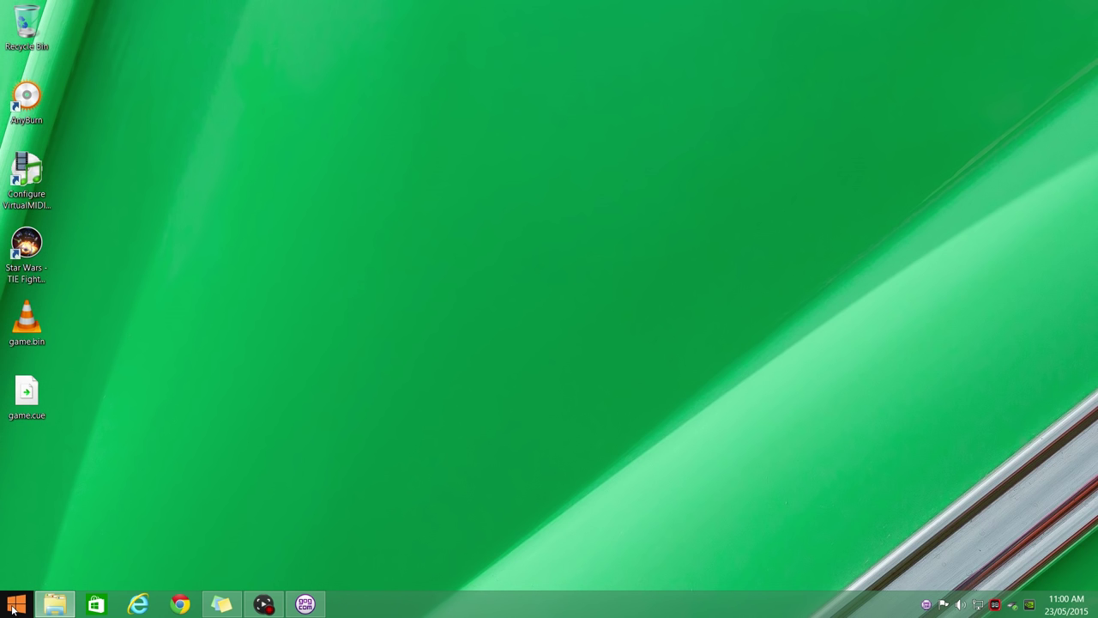
# Launch D-Fend Reloaded and maximise its window
pyautogui.click(12, 609)
pyautogui.write('d-f')
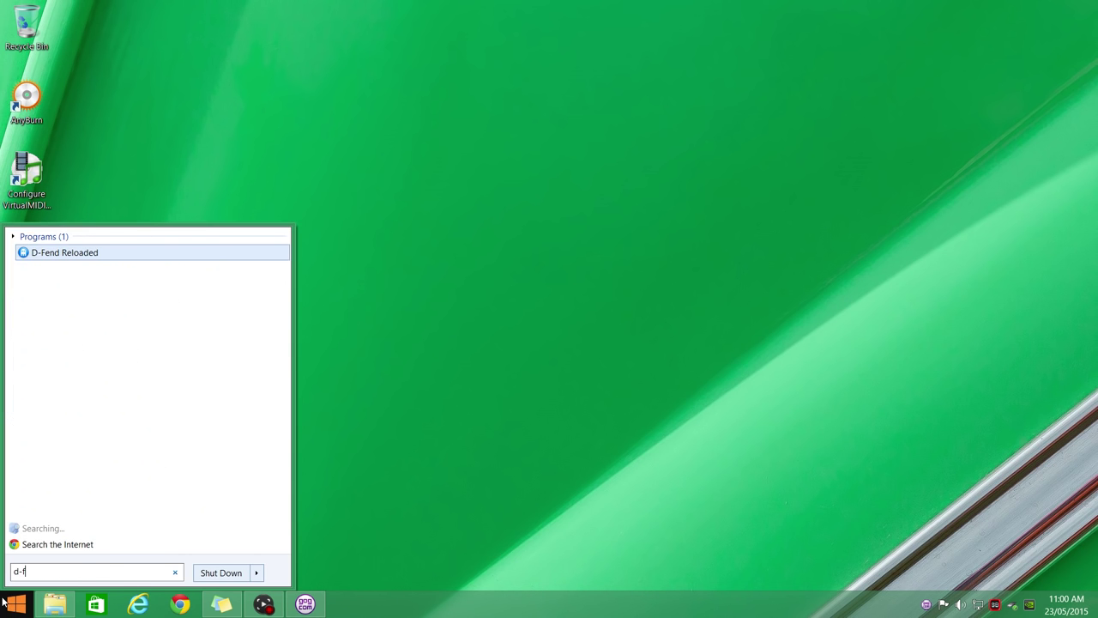
pyautogui.press('Return')
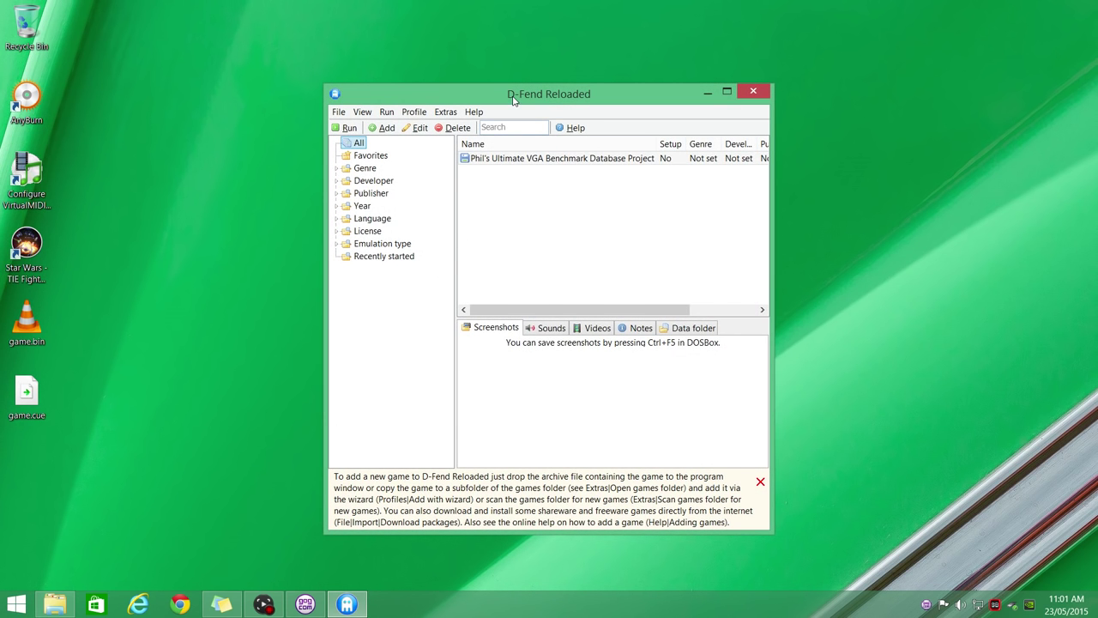
pyautogui.moveTo(513, 100); pyautogui.dragTo(495, 81)
pyautogui.click(709, 75)
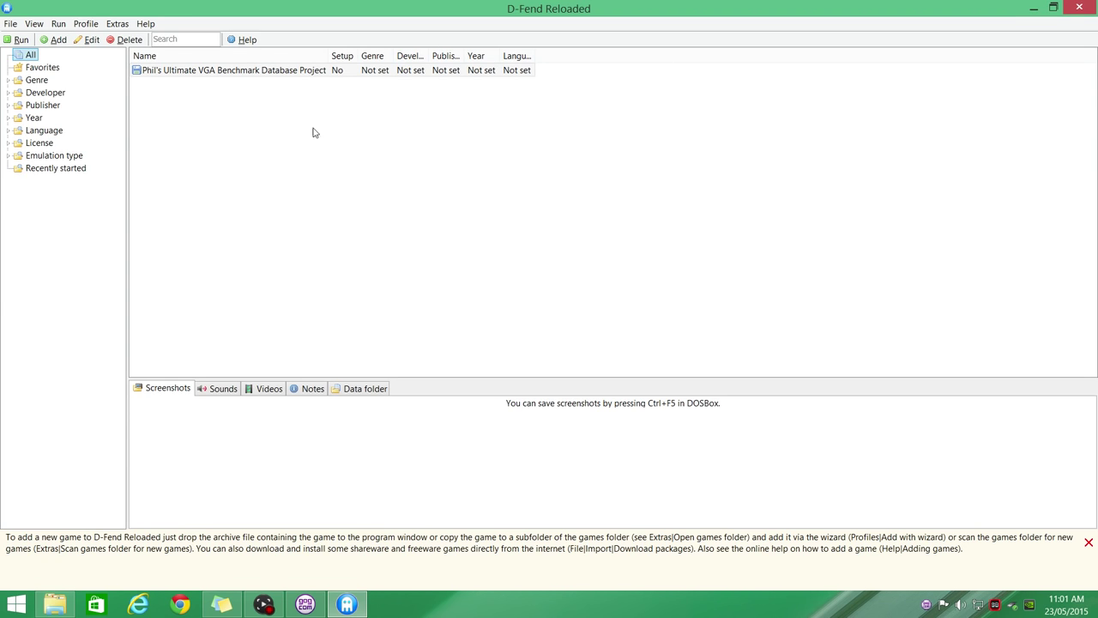
# Add a new DOSBox profile manually and name it "Tie Fighter"
pyautogui.click(86, 24)
pyautogui.moveTo(103, 40)
pyautogui.click(242, 39)
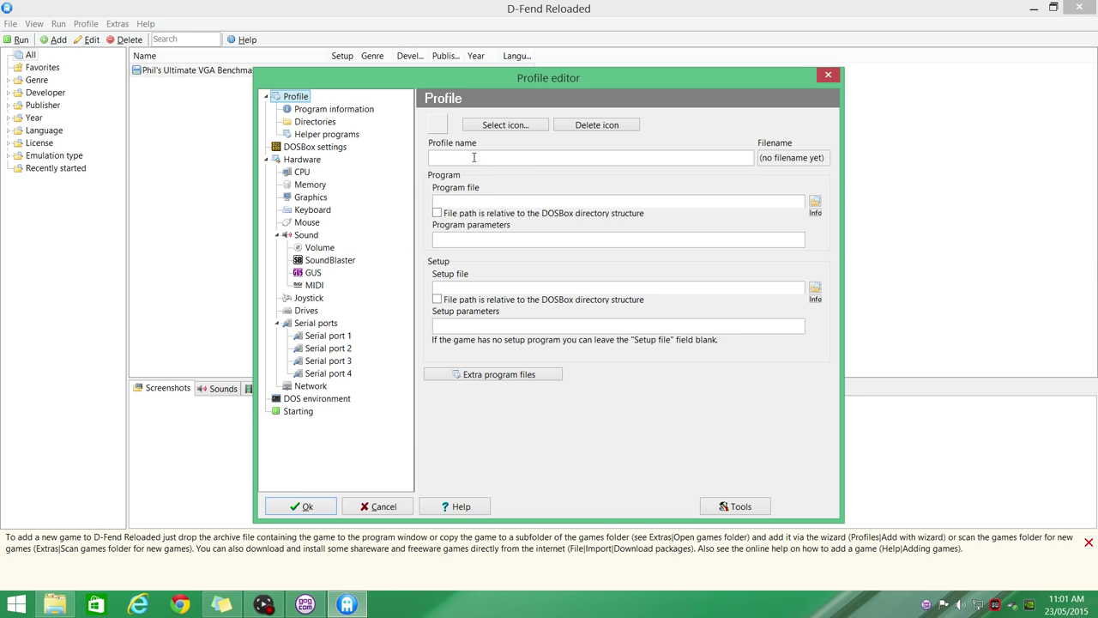
pyautogui.click(474, 156)
pyautogui.write('Tie Fight')
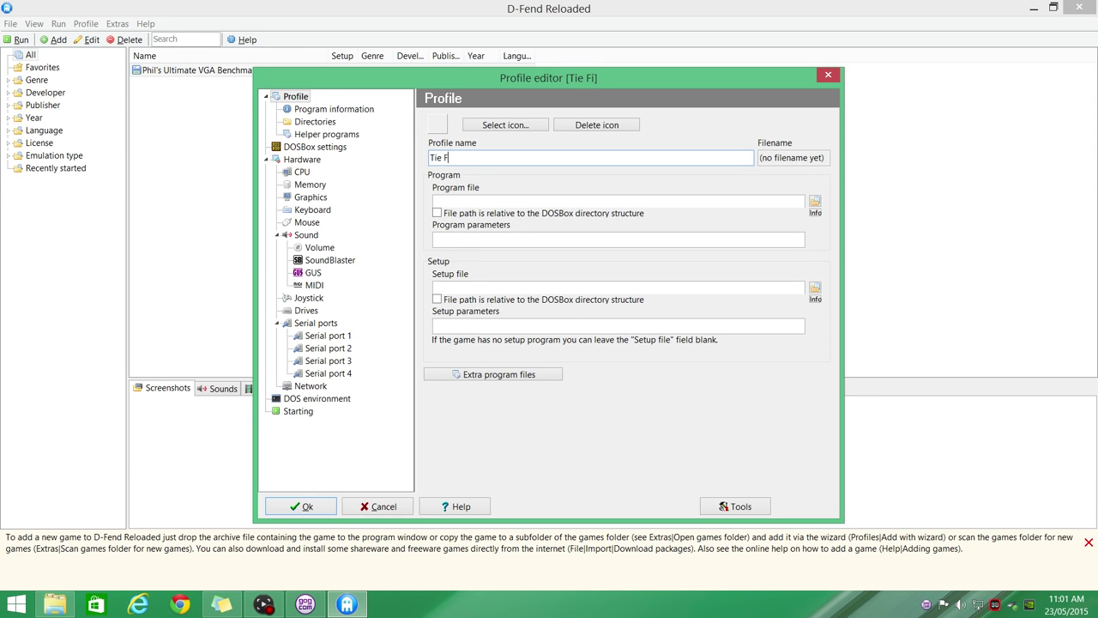
pyautogui.write('er')
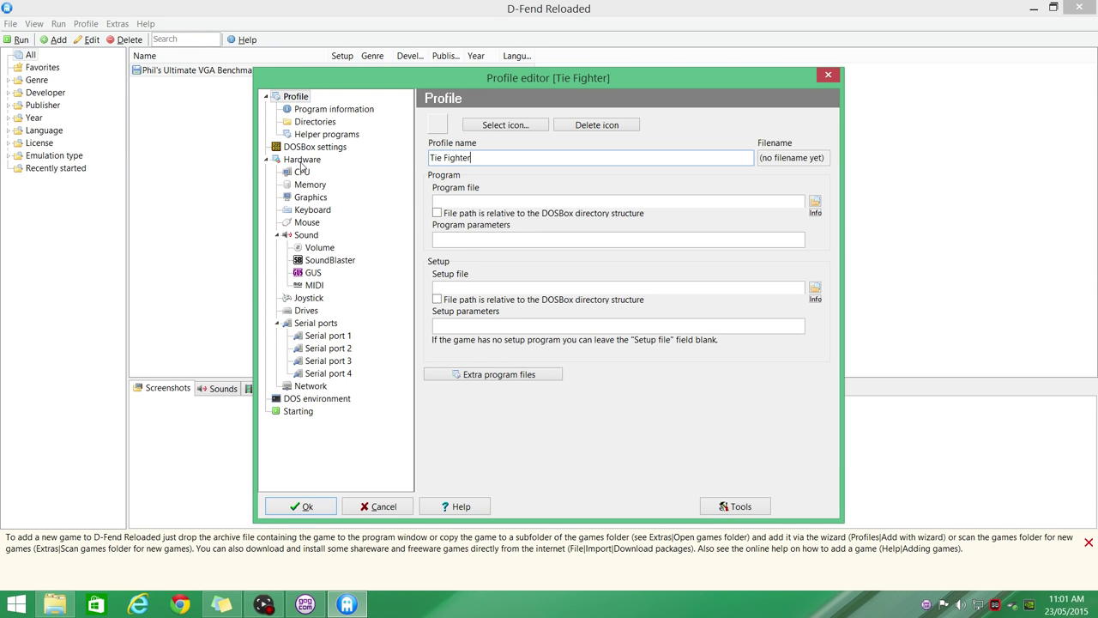
# Set the Tie Fighter profile's CPU cycles to a fixed value of 50000
pyautogui.click(302, 160)
pyautogui.click(302, 148)
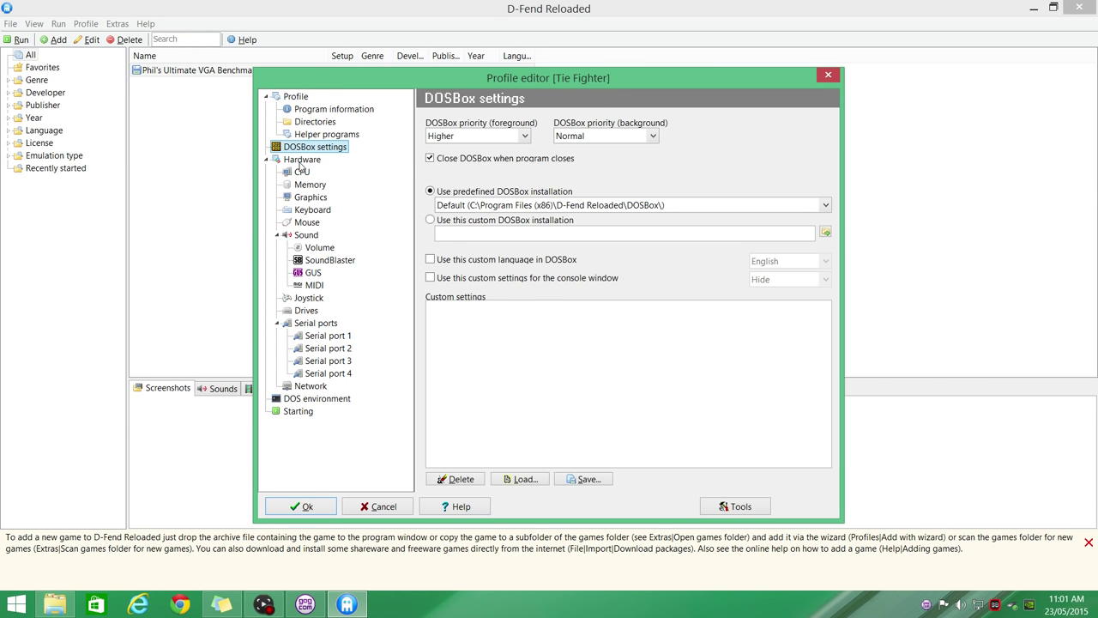
pyautogui.click(302, 172)
pyautogui.click(444, 260)
pyautogui.click(497, 260)
pyautogui.write('50000')
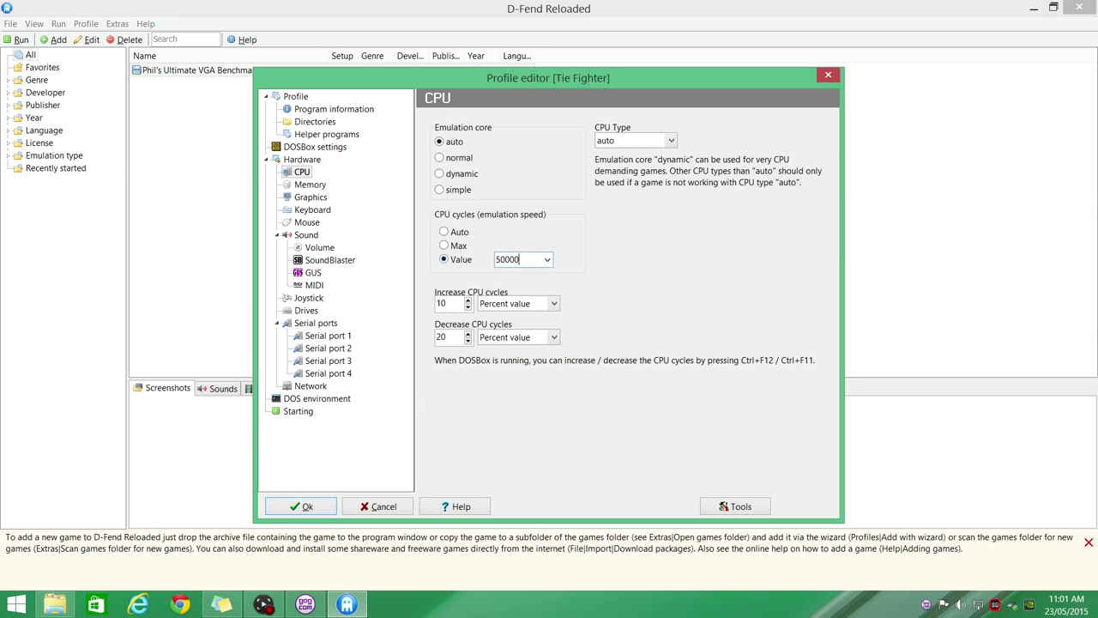
# Set the window resolution to 800x600 and fullscreen resolution to 1920x1080, and enable keeping the correct aspect ratio
pyautogui.click(310, 197)
pyautogui.click(507, 135)
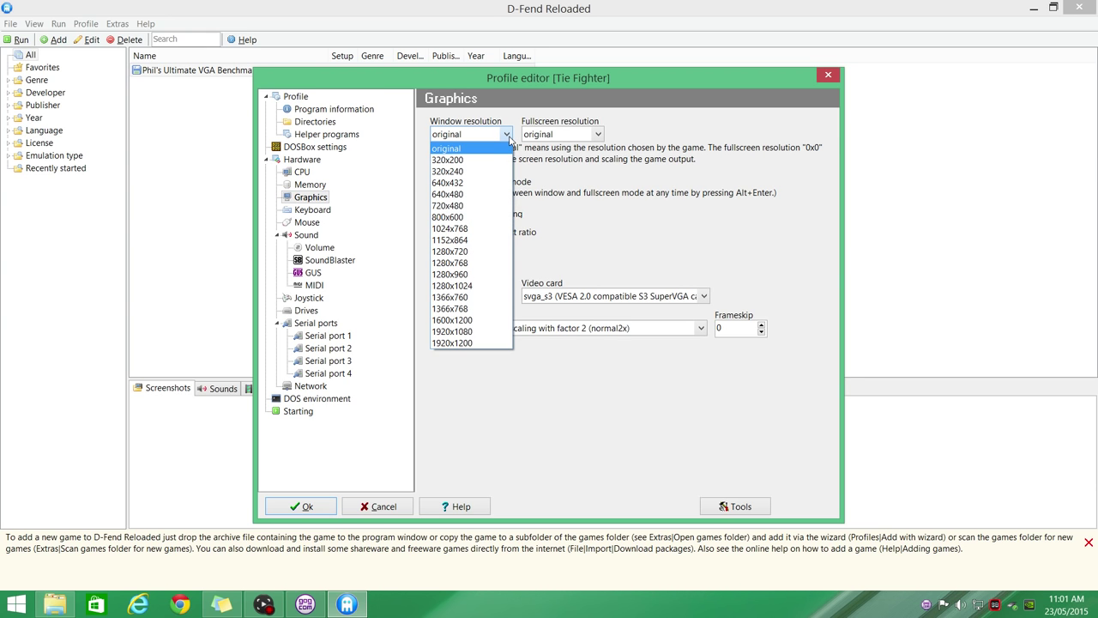
pyautogui.click(480, 217)
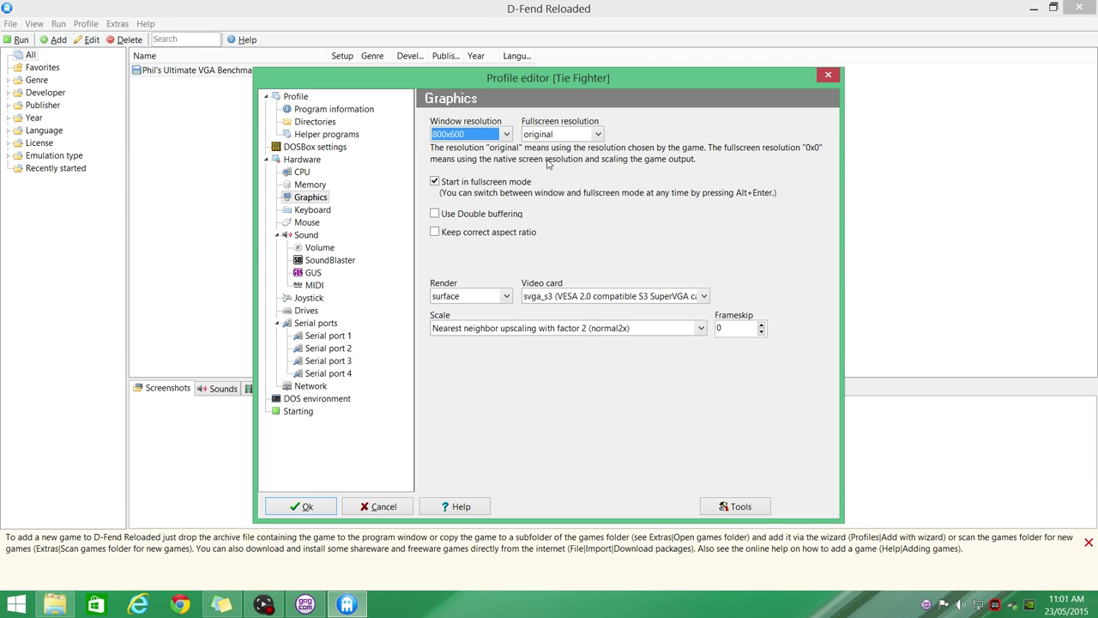
pyautogui.click(598, 135)
pyautogui.click(572, 346)
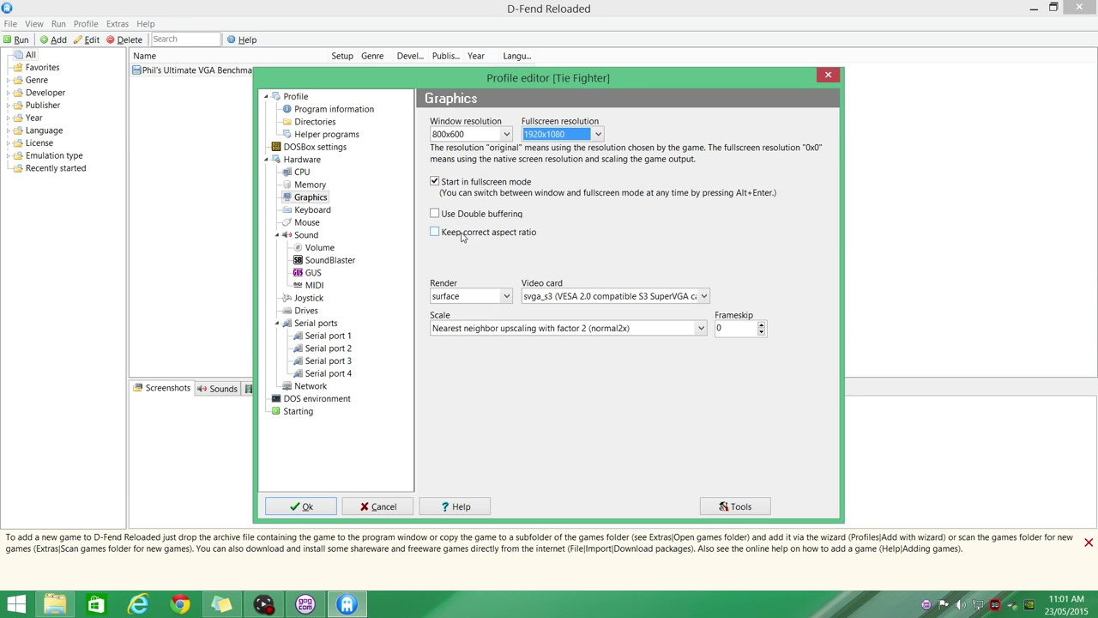
pyautogui.click(435, 232)
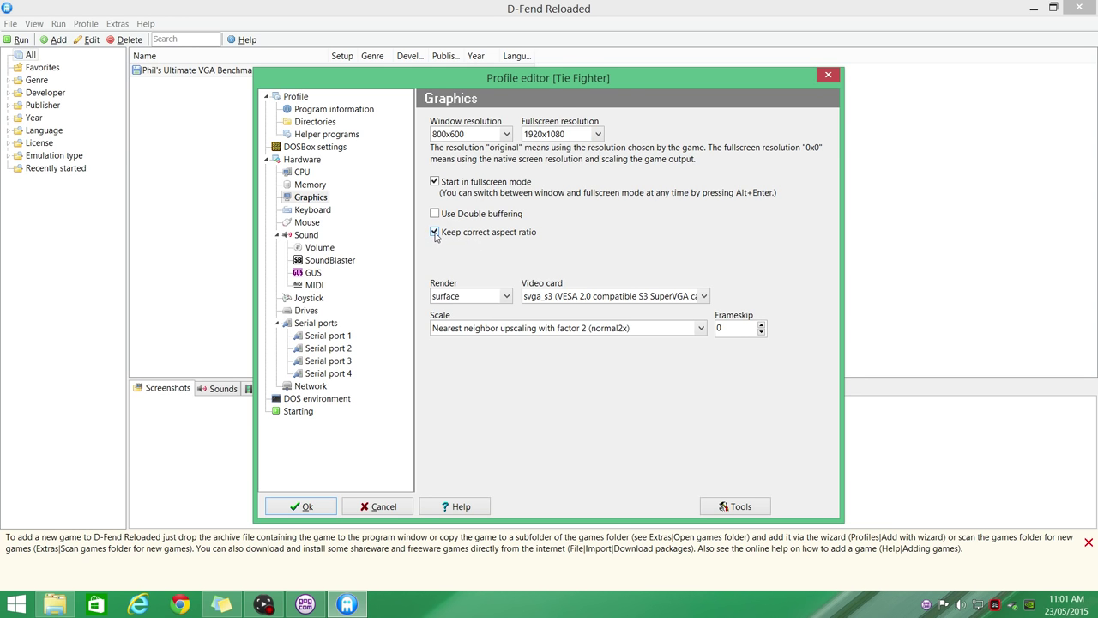
# Set the graphics renderer to opengl and the scaling to nearest neighbor upscaling with factor 3 (normal3x)
pyautogui.click(506, 297)
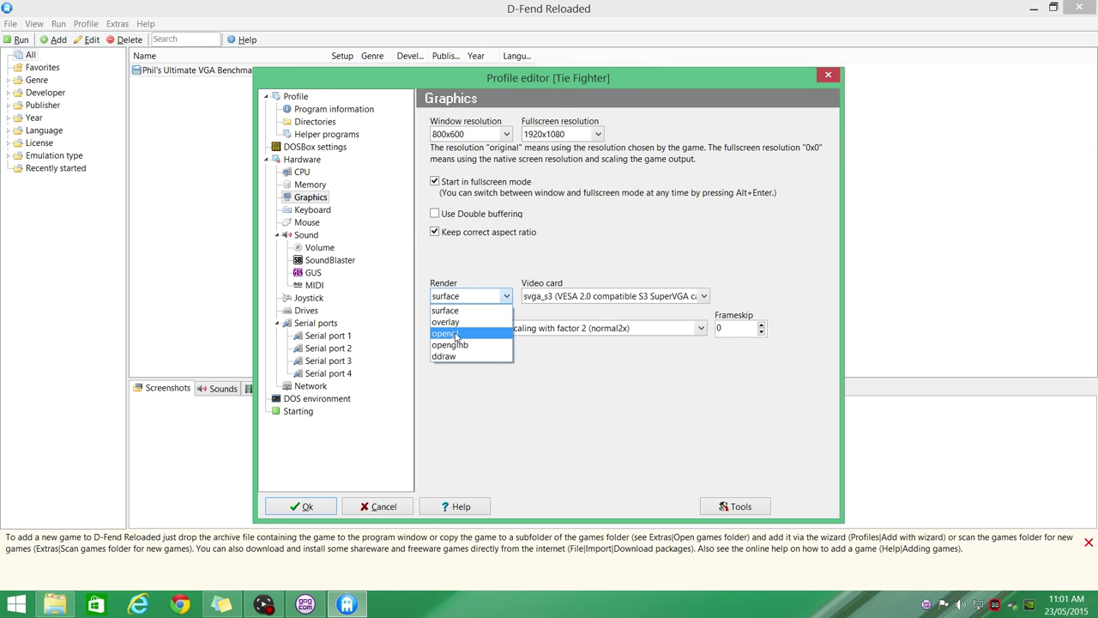
pyautogui.click(457, 334)
pyautogui.click(701, 327)
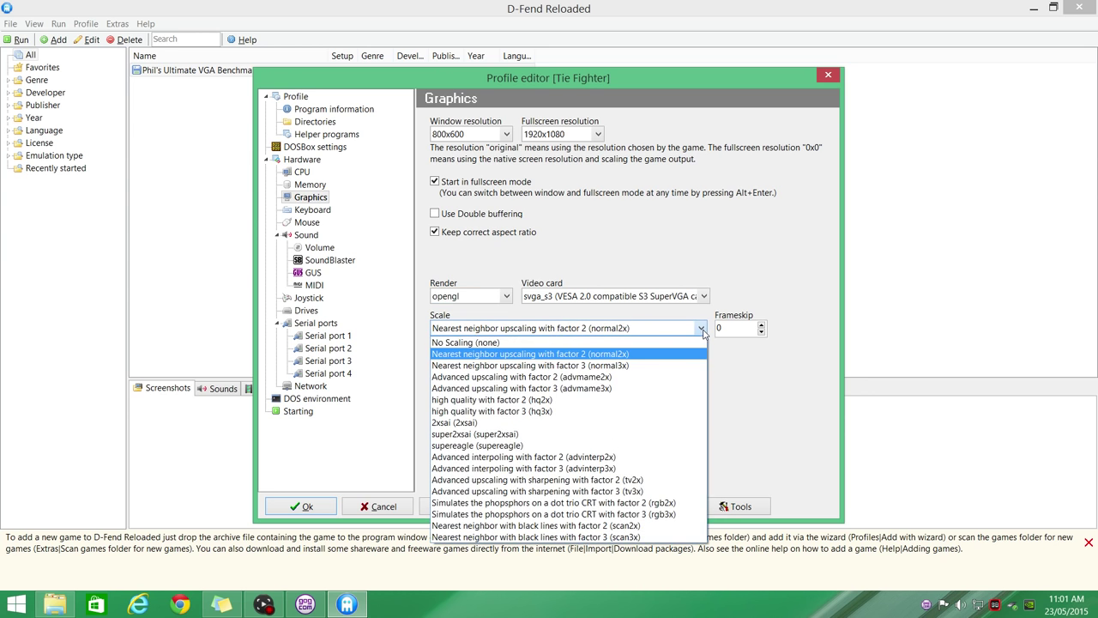
pyautogui.click(635, 367)
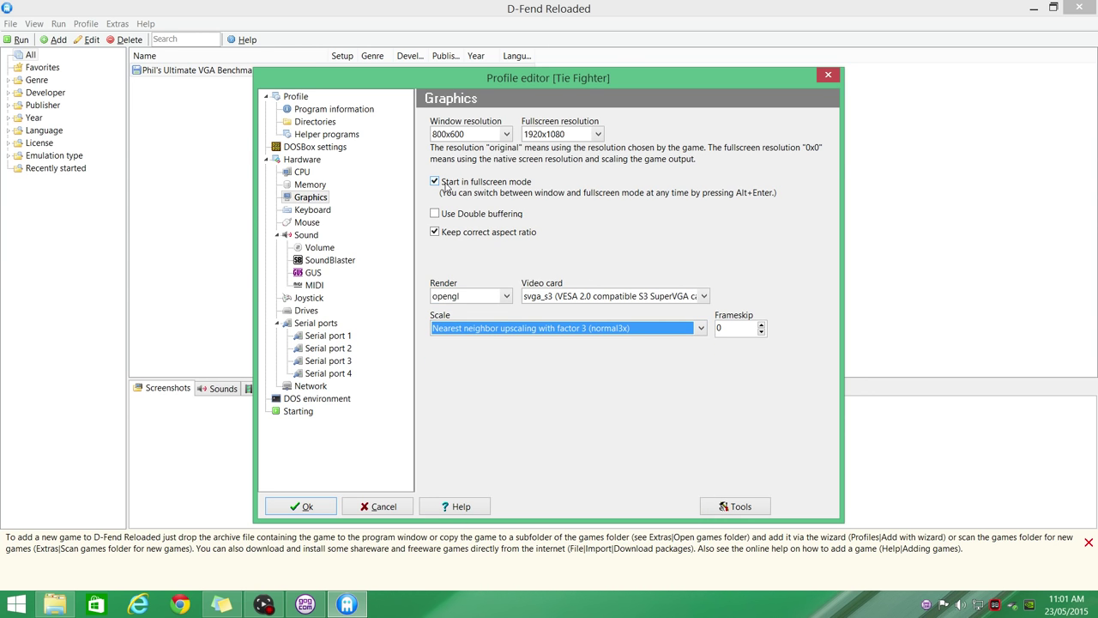
# Choose the mixer sample rate for the sound output and set the SoundBlaster OPL sample rate to 48000
pyautogui.click(306, 235)
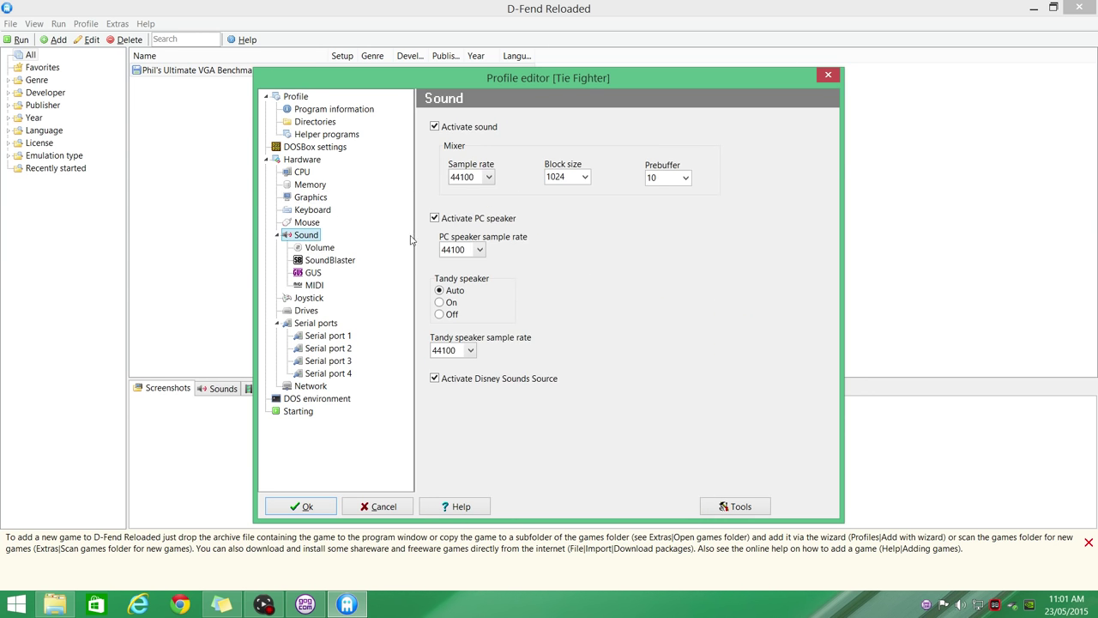
pyautogui.click(487, 176)
pyautogui.click(466, 246)
pyautogui.click(330, 260)
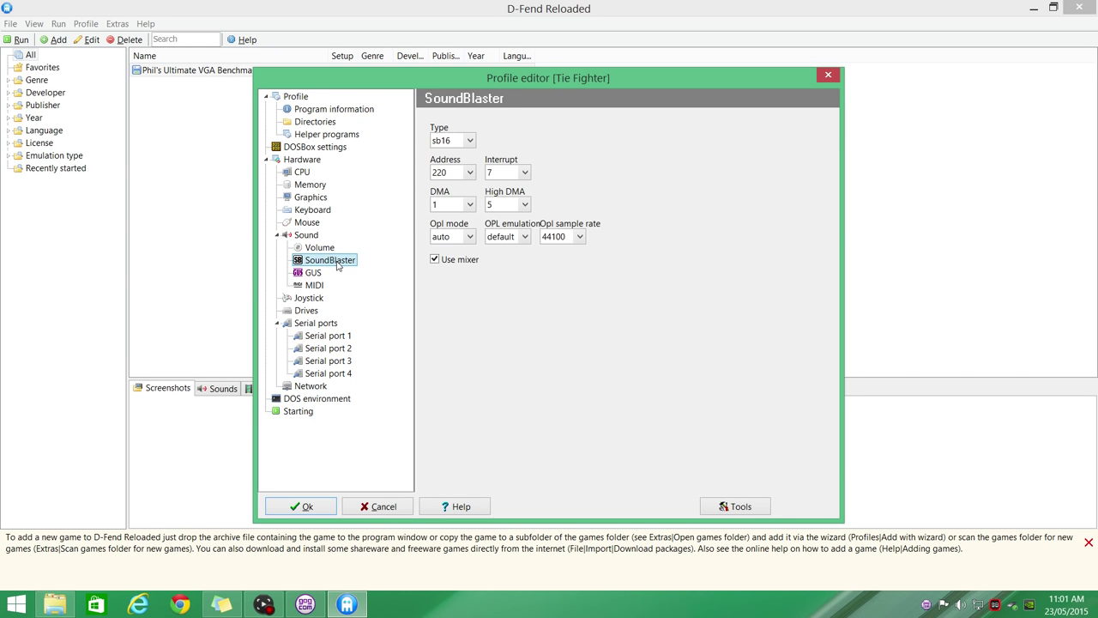
pyautogui.click(560, 243)
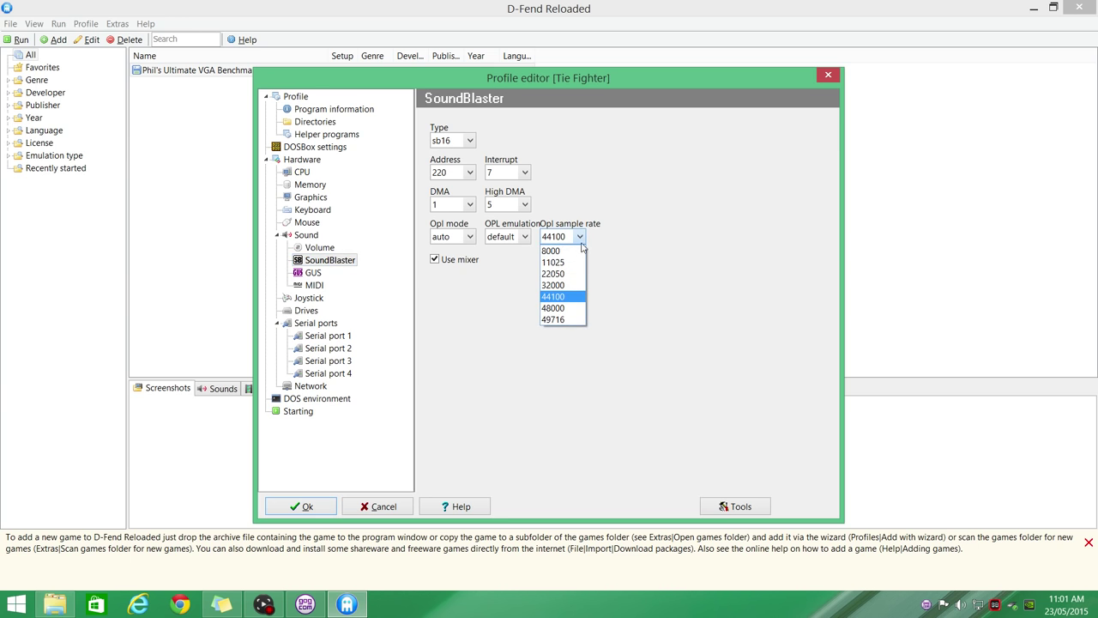
pyautogui.click(558, 311)
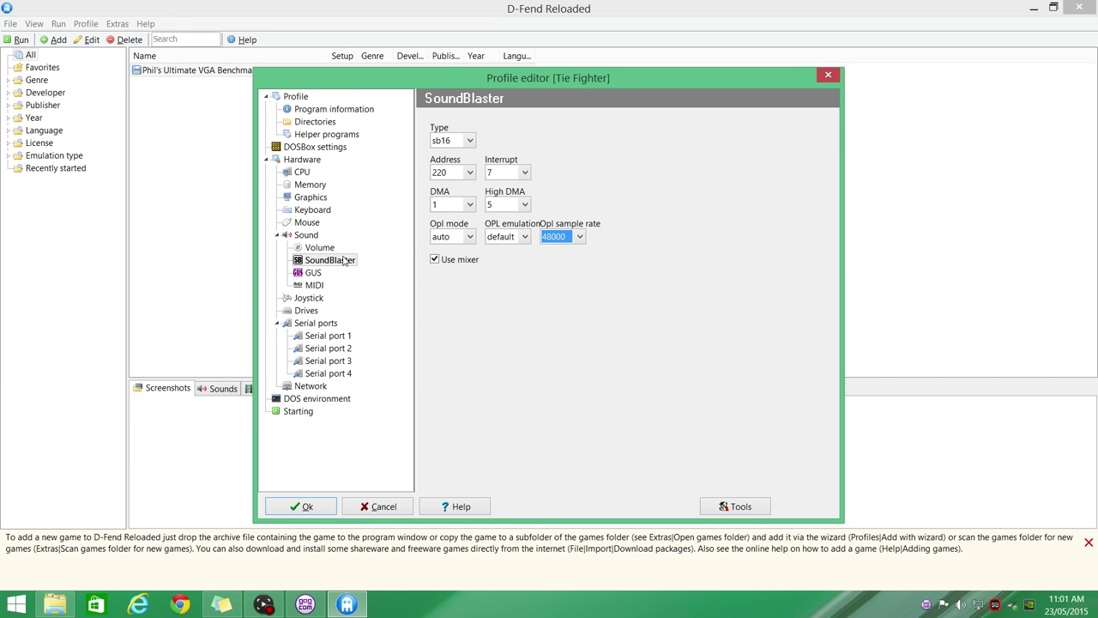
# Set the MIDI additional settings to 0 and check the ids in the list of available MIDI devices
pyautogui.click(314, 285)
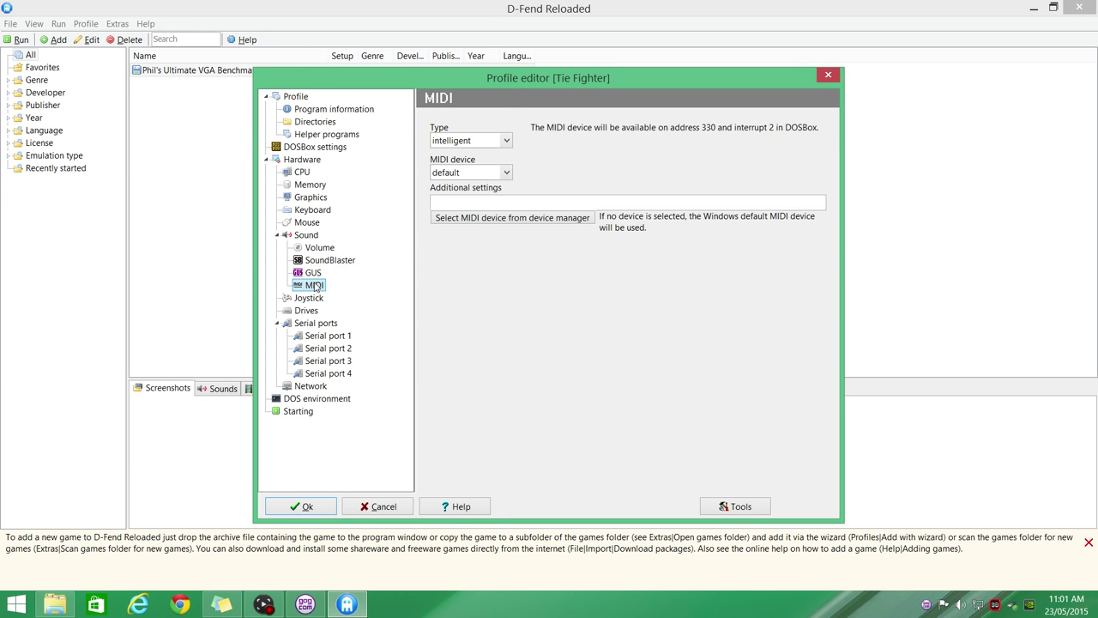
pyautogui.click(451, 201)
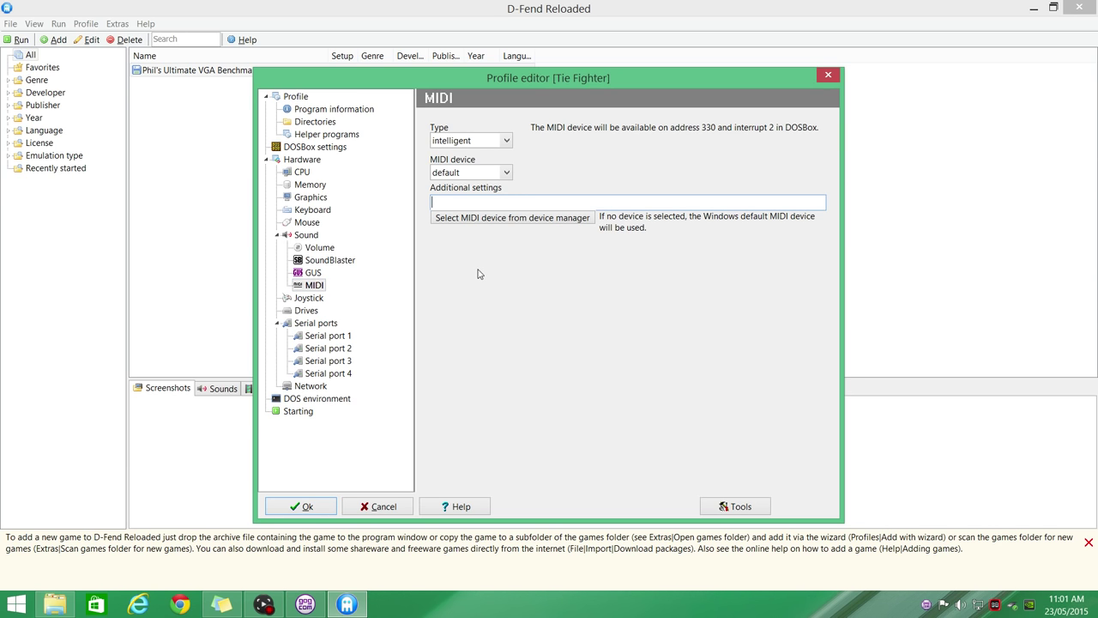
pyautogui.click(530, 223)
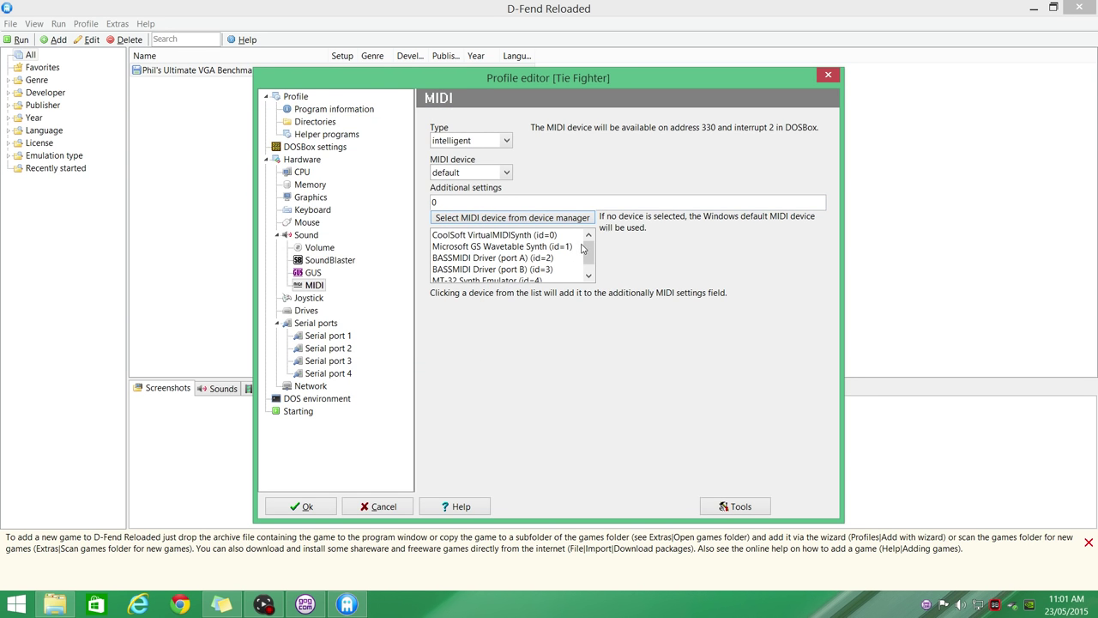
pyautogui.moveTo(587, 248)
pyautogui.mouseDown()
pyautogui.moveTo(590, 266)
pyautogui.moveTo(593, 245)
pyautogui.mouseUp()
# Set the profile's joystick type to fcs
pyautogui.click(309, 297)
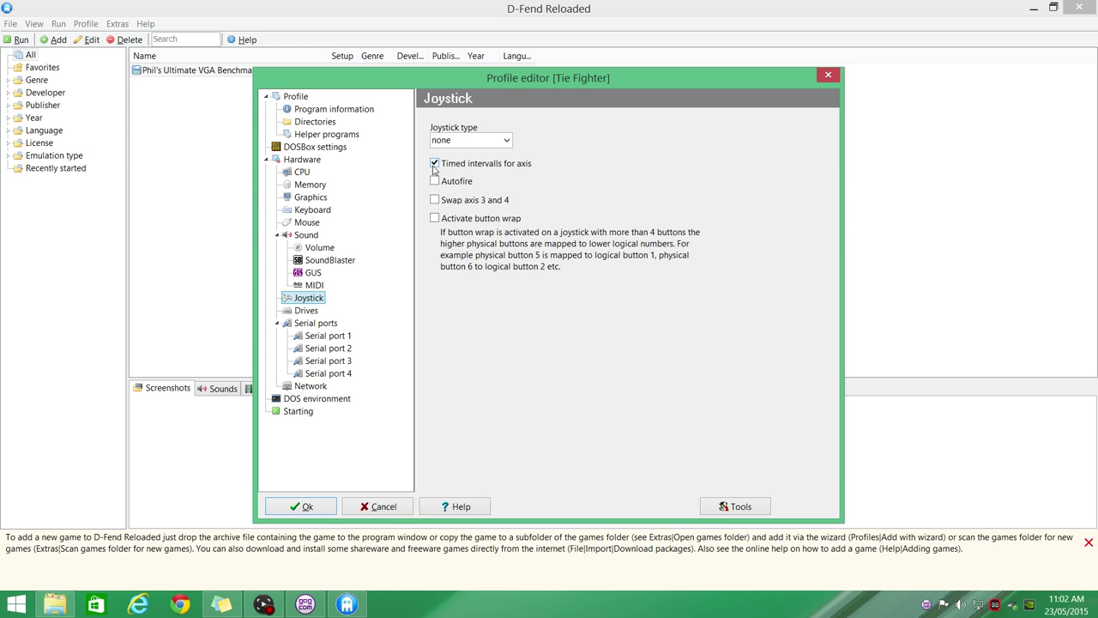
pyautogui.click(493, 140)
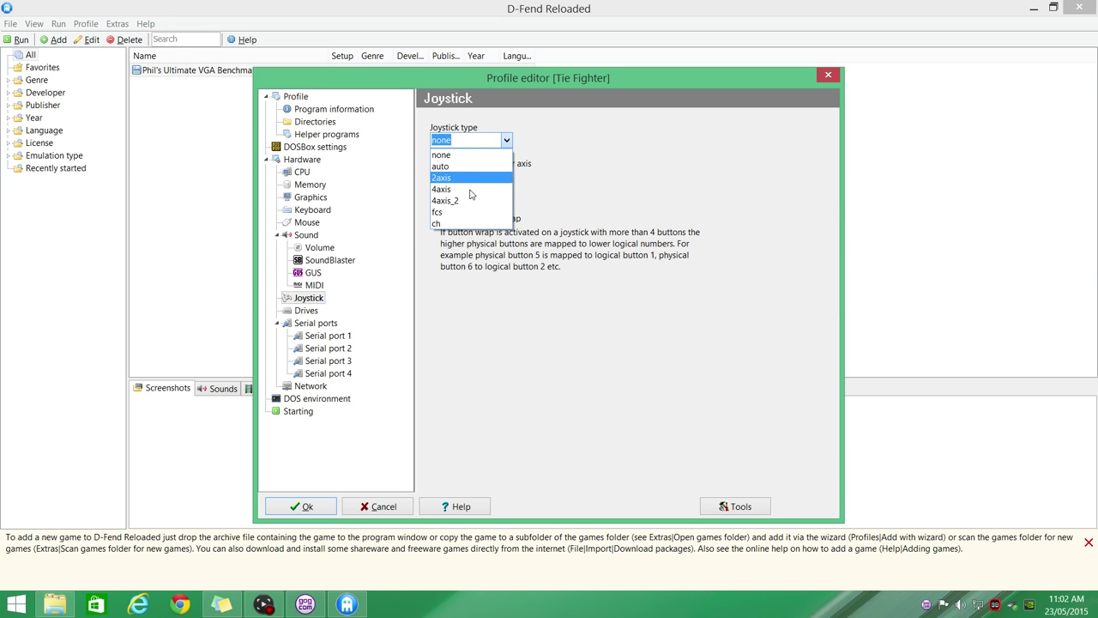
pyautogui.click(446, 211)
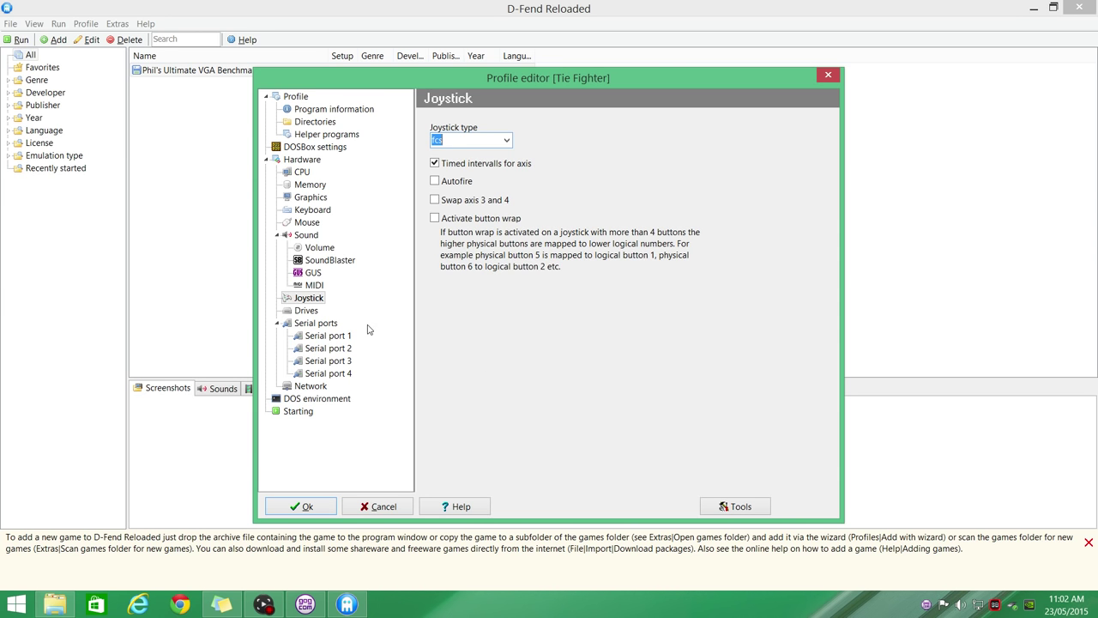
# Add a CD drive mounted as drive D, using the fixed path mounting type with the folder left blank
pyautogui.click(306, 311)
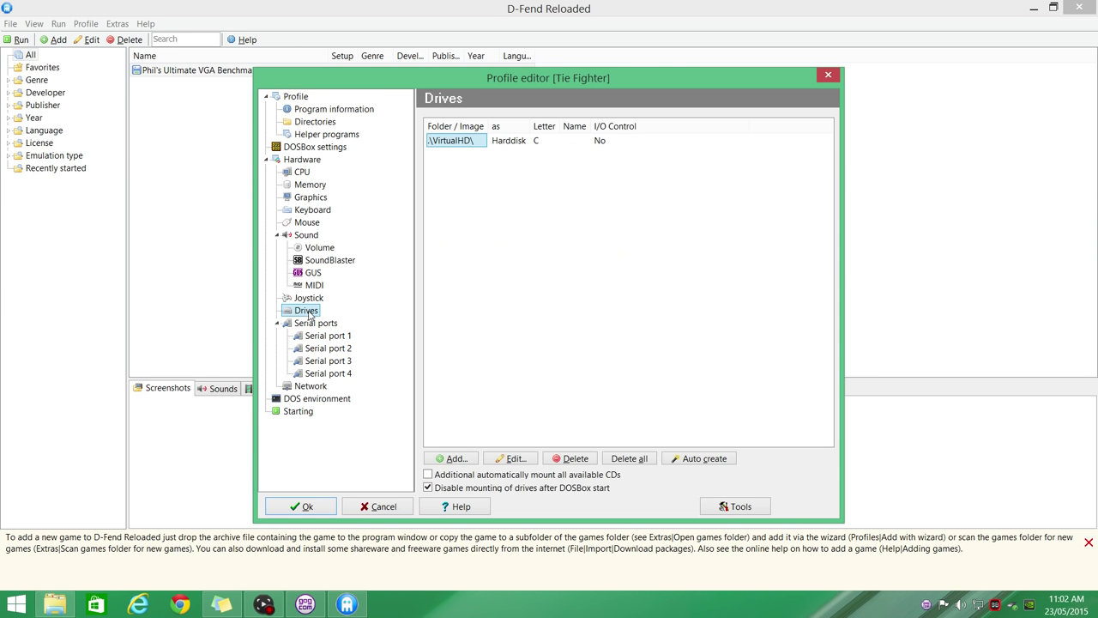
pyautogui.click(448, 460)
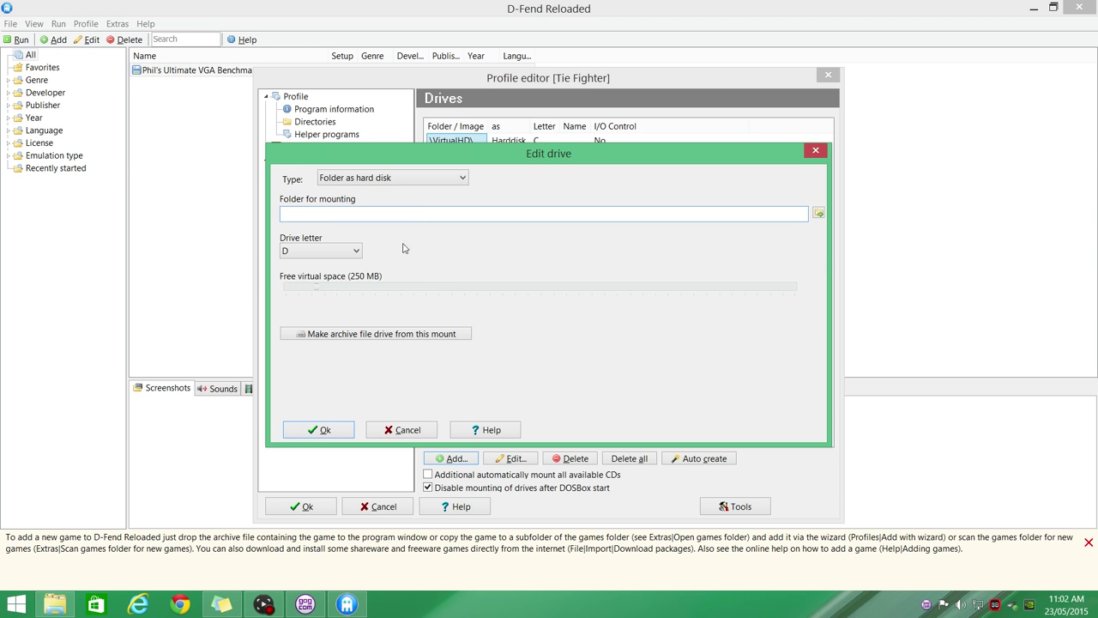
pyautogui.click(462, 178)
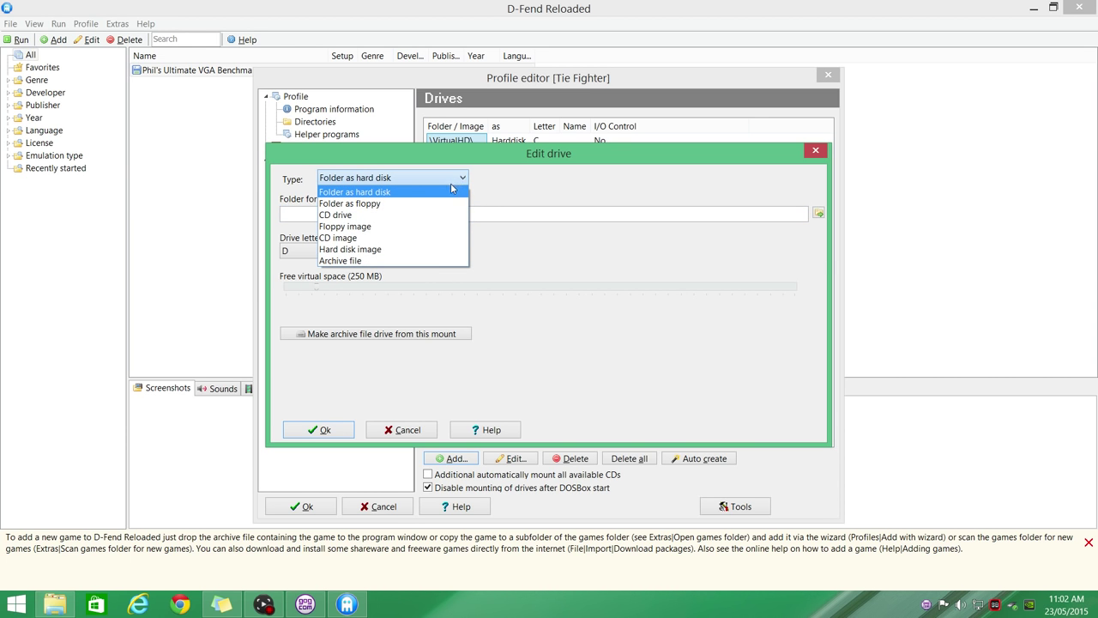
pyautogui.click(339, 214)
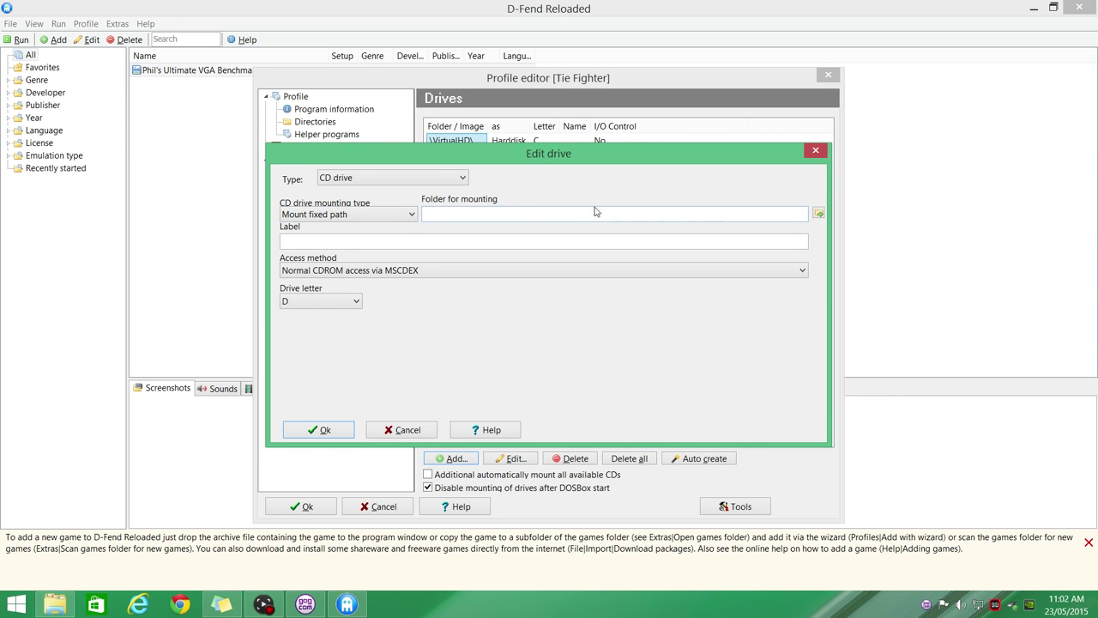
pyautogui.click(319, 429)
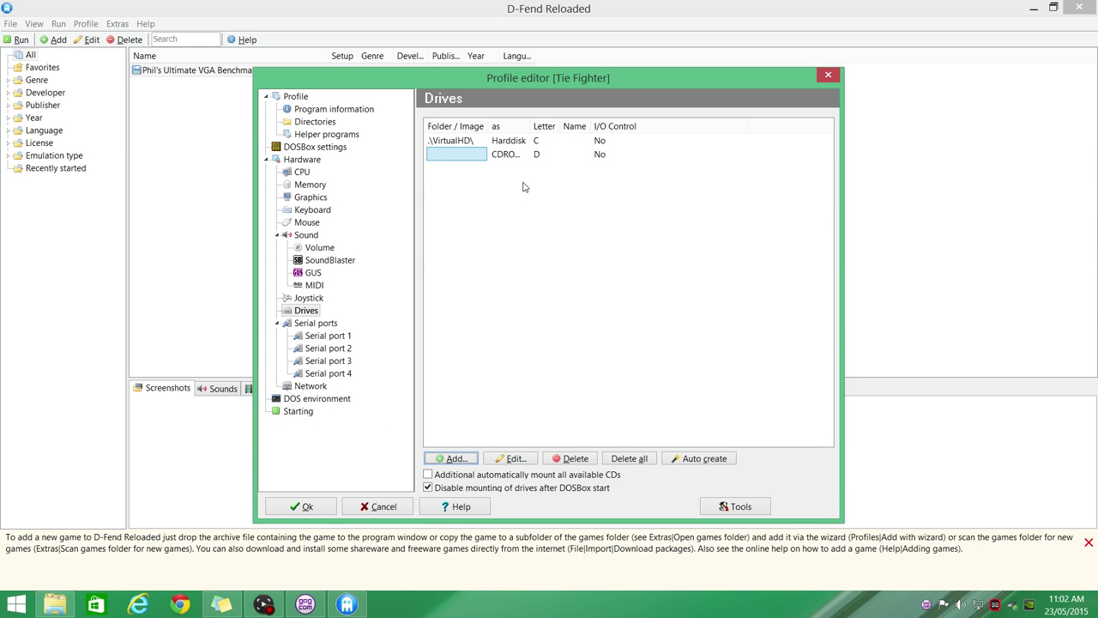
# Save the profile without a program file and run Tie Fighter in DOSBox
pyautogui.click(304, 506)
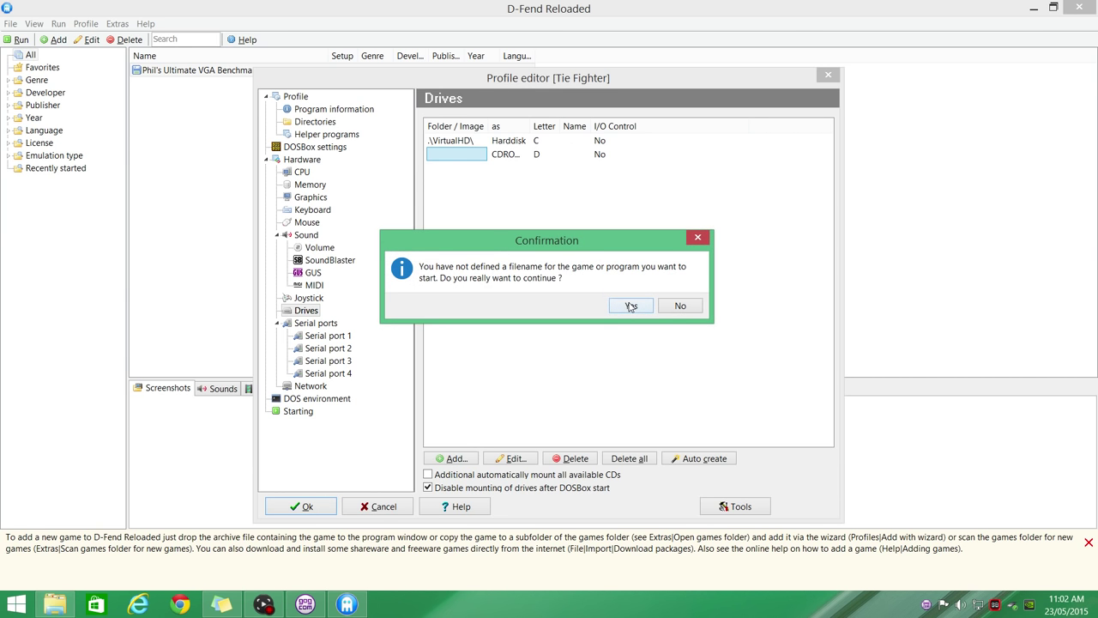
pyautogui.click(630, 306)
pyautogui.click(201, 86)
pyautogui.doubleClick(200, 85)
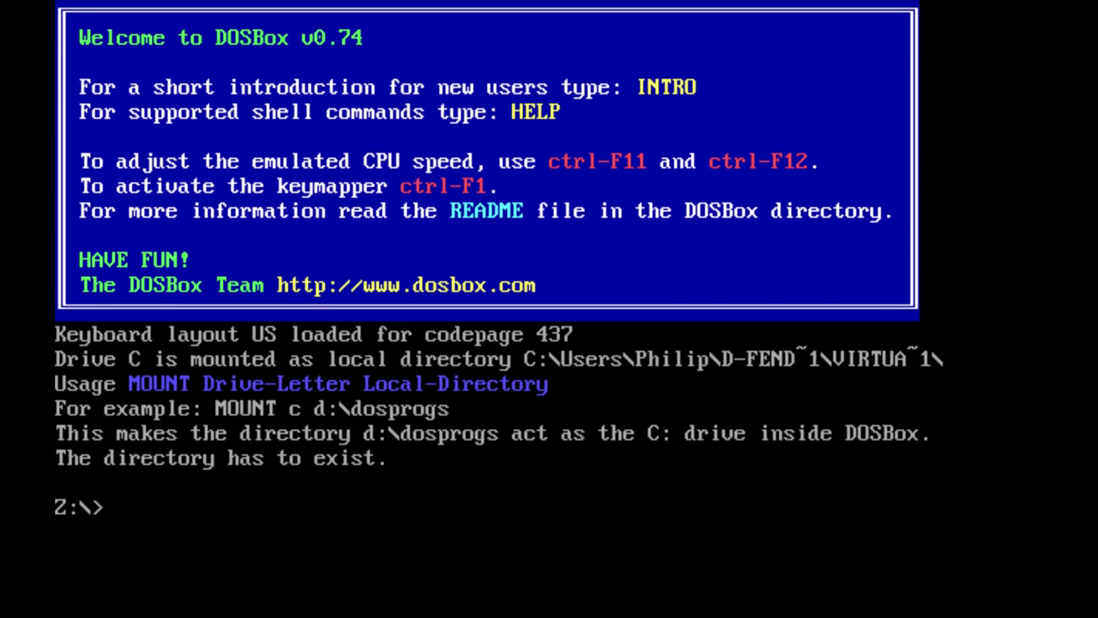
# Try to switch to drive D: at the DOS prompt and exit DOSBox
pyautogui.write('d:')
pyautogui.press('Return')
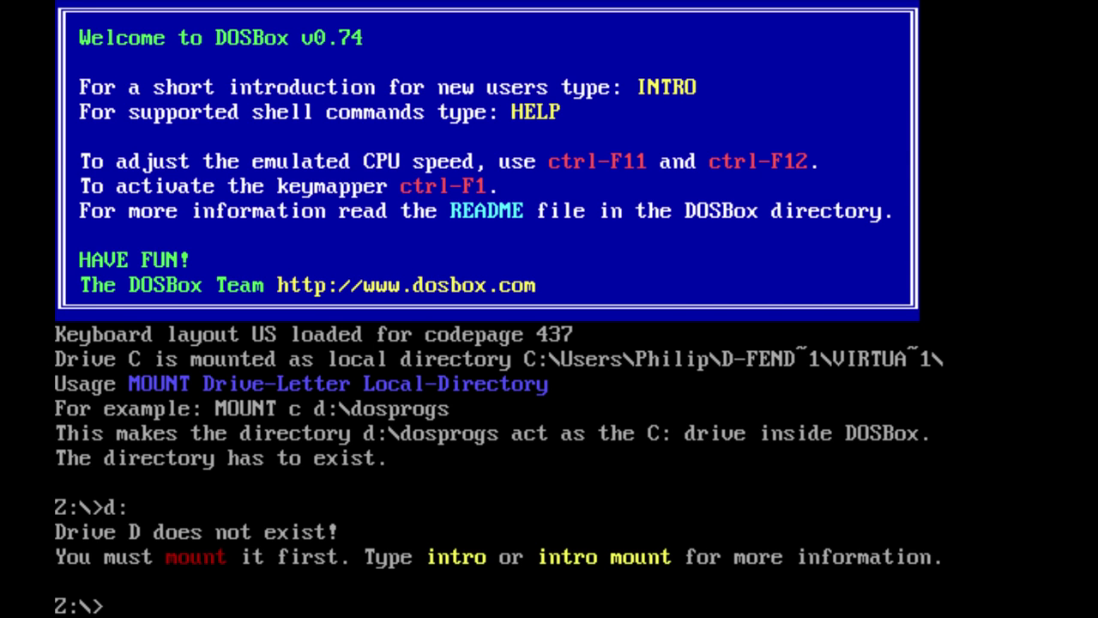
pyautogui.write('exit')
pyautogui.press('Return')
# Check the Star Wars - TIE Fighter CD (1995) folder in File Explorer and close its window
pyautogui.click(57, 604)
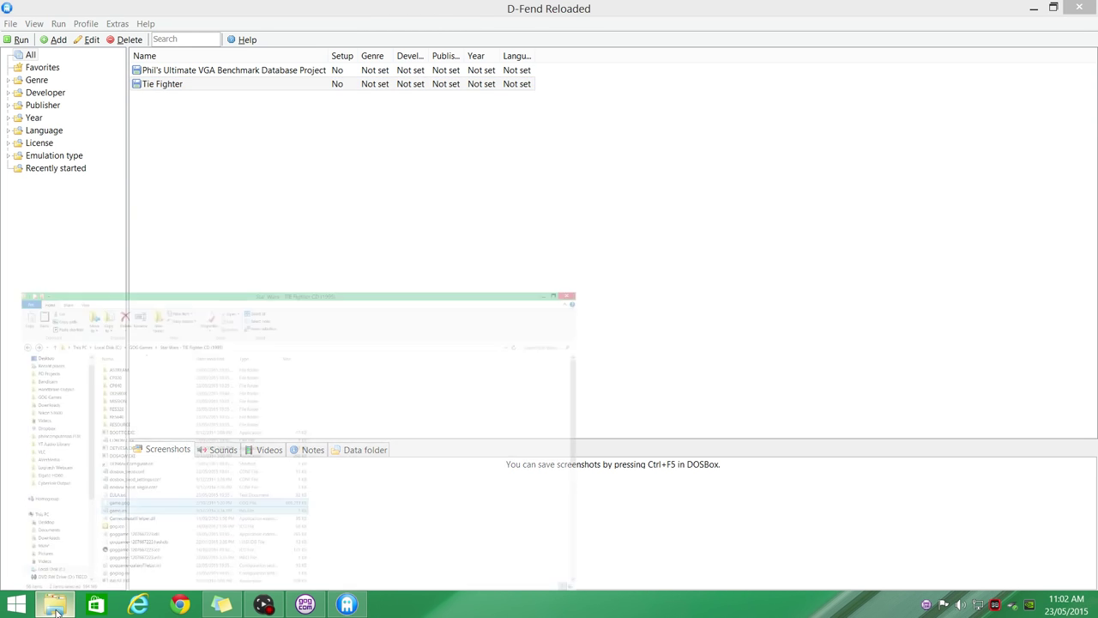
pyautogui.scroll(-1, 79, 523)
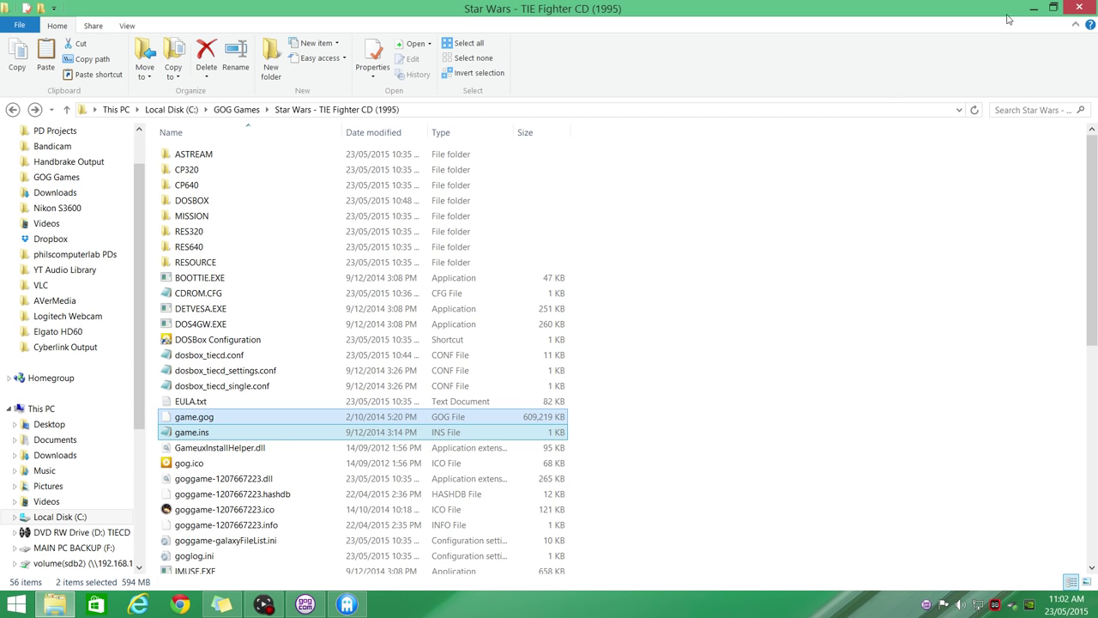
pyautogui.click(1077, 9)
# Open the Tie Fighter profile for editing and delete its CD drive D entry from the mounted drives
pyautogui.rightClick(301, 85)
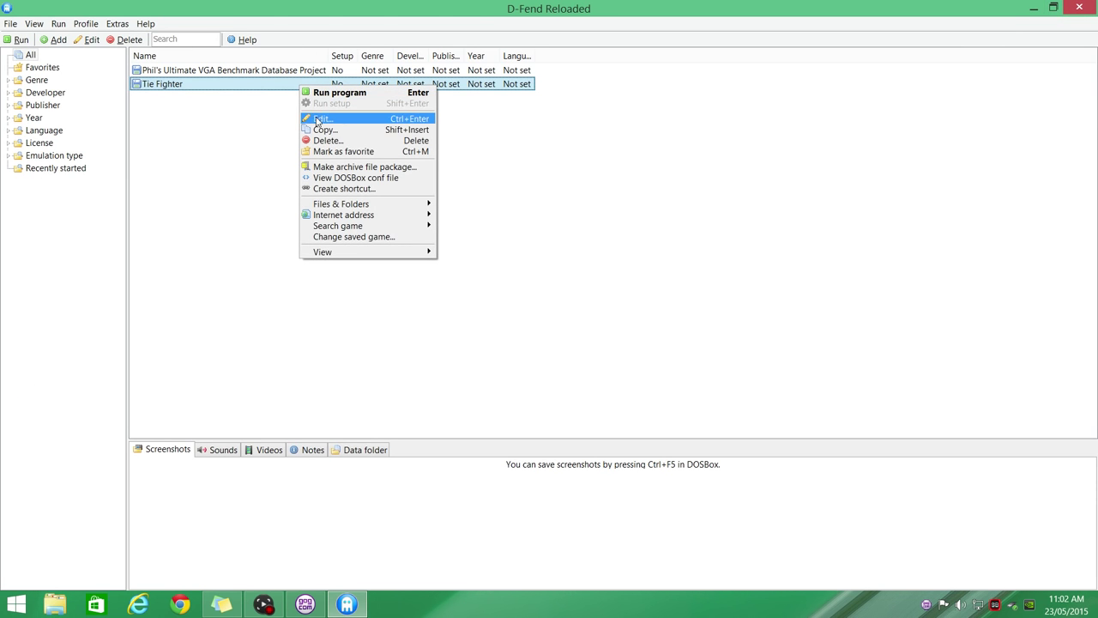
pyautogui.click(319, 119)
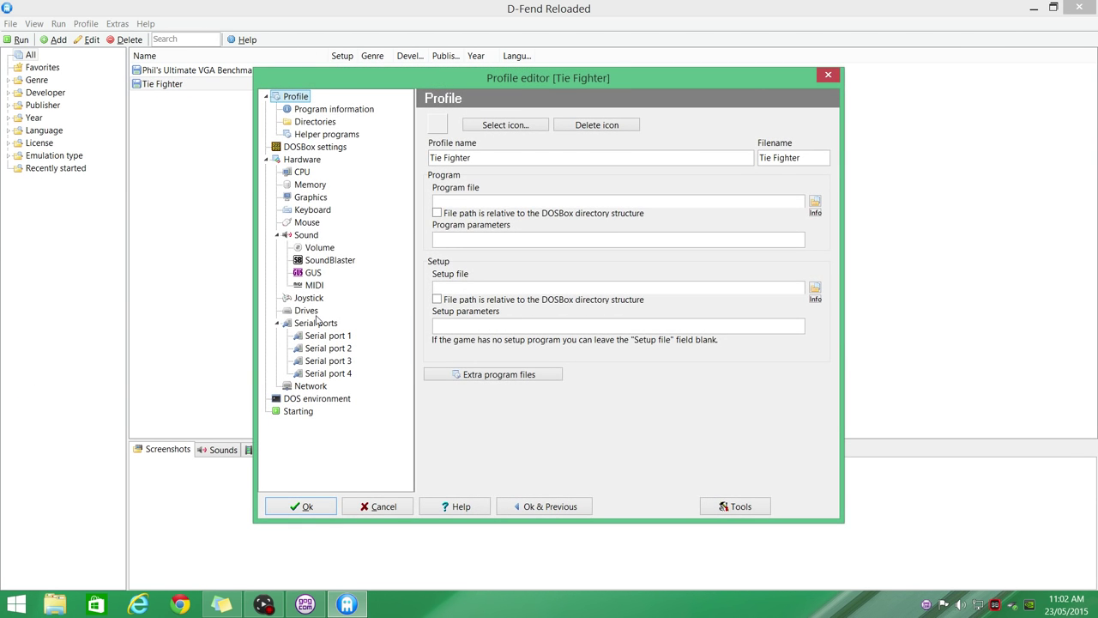
pyautogui.click(314, 314)
pyautogui.click(503, 159)
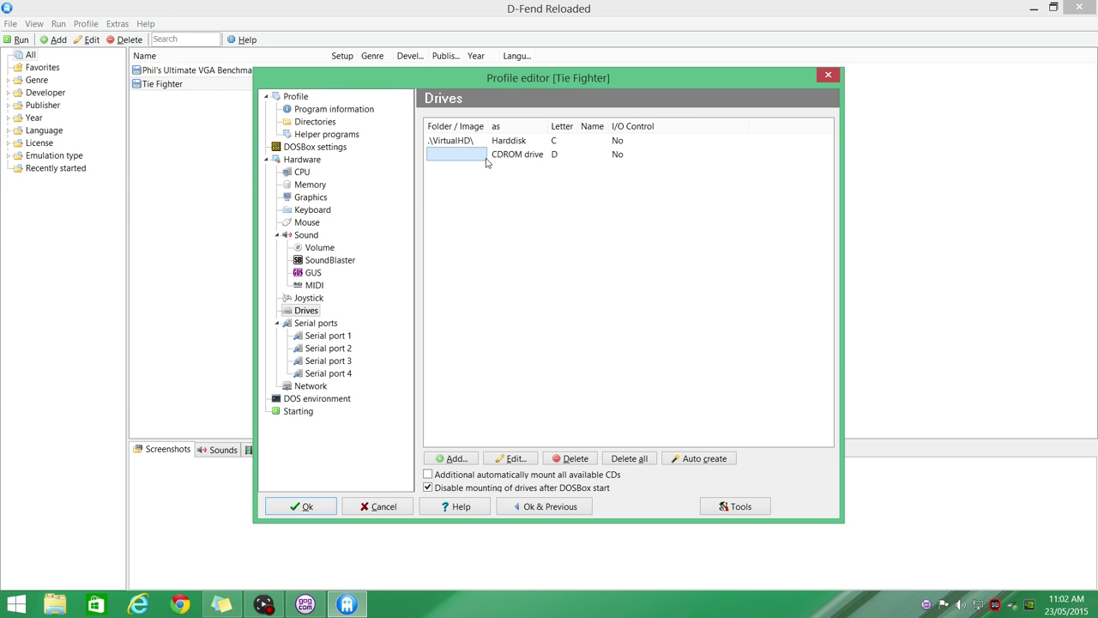
pyautogui.click(561, 459)
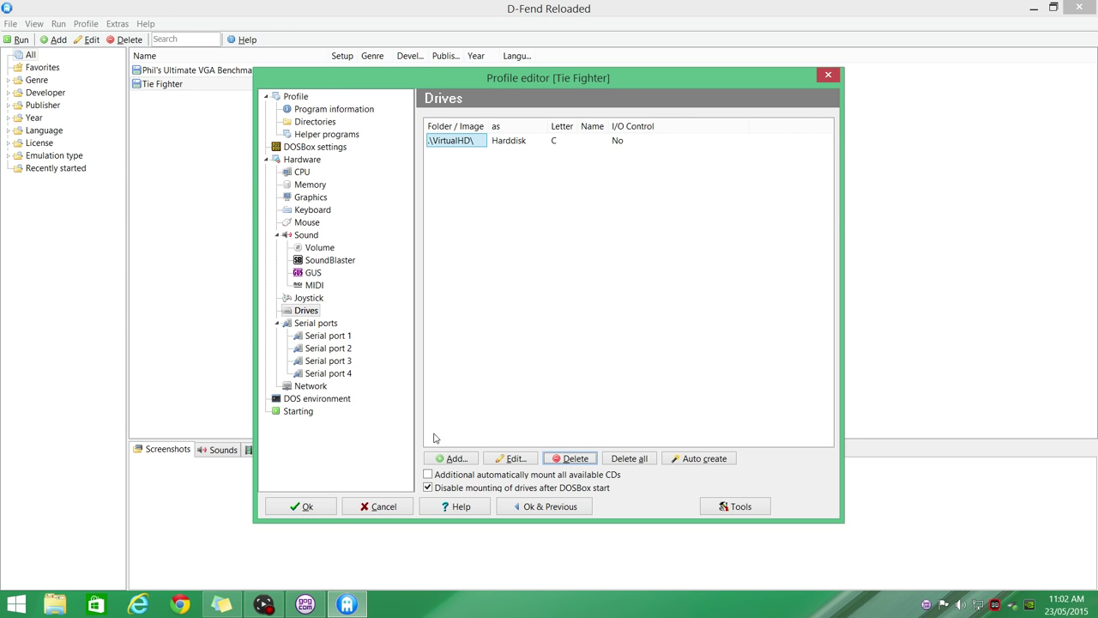
# Add a CD drive as letter D that mounts physical drive number 1, and save the profile
pyautogui.click(451, 459)
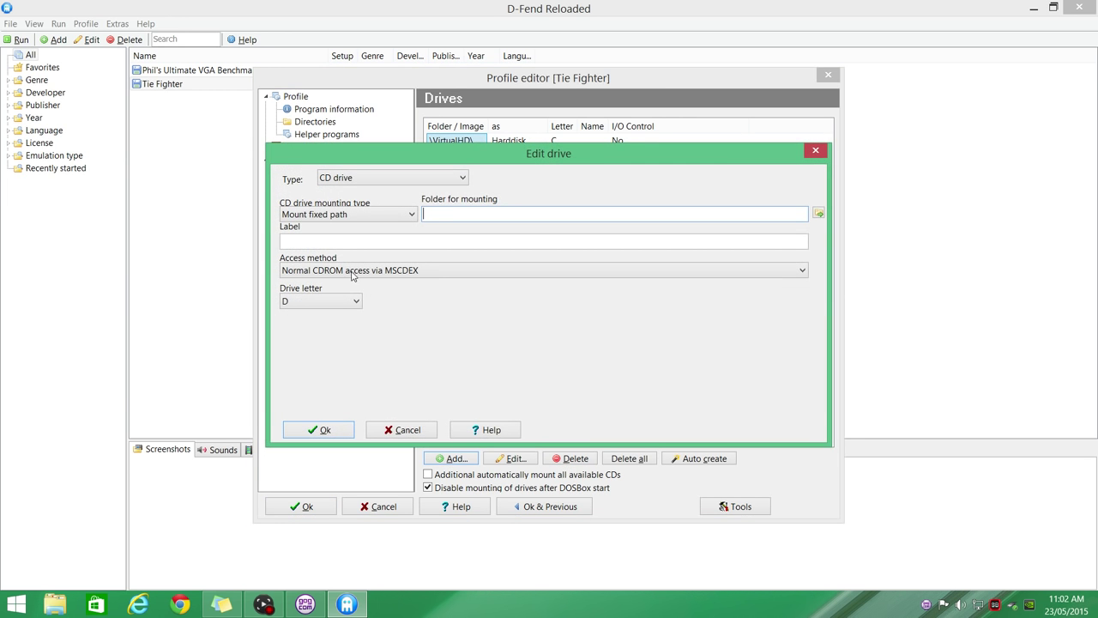
pyautogui.click(352, 178)
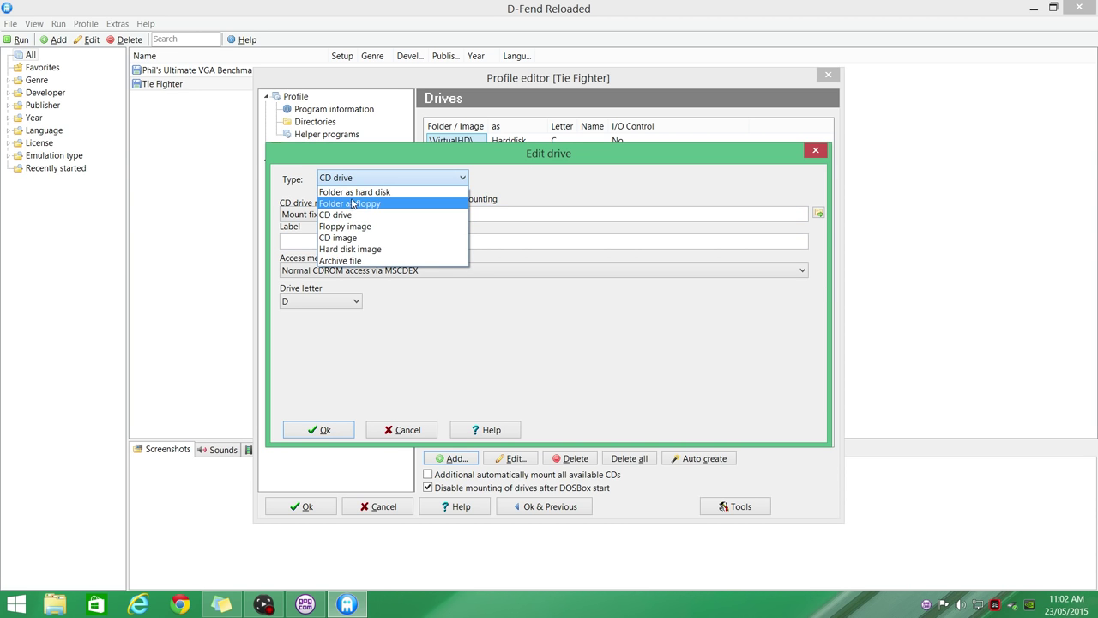
pyautogui.click(342, 216)
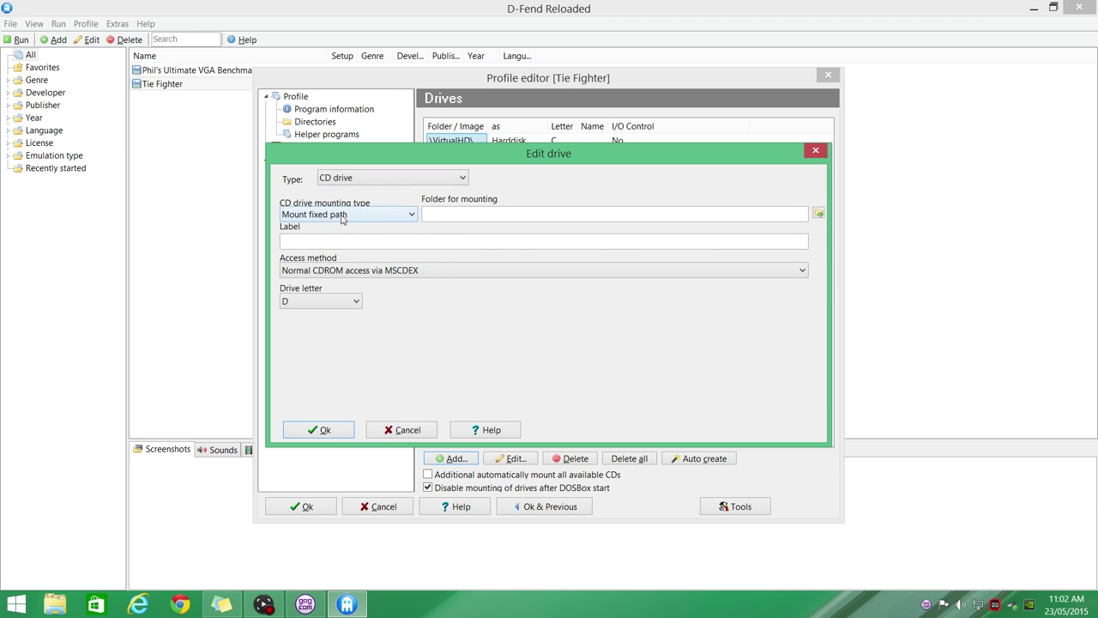
pyautogui.click(406, 216)
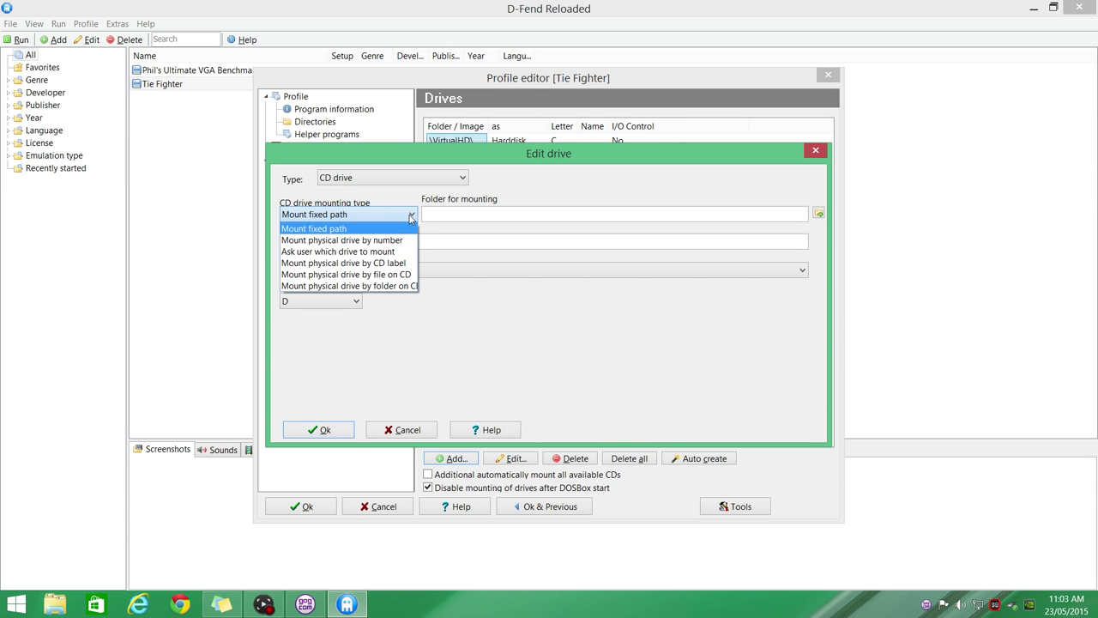
pyautogui.click(363, 239)
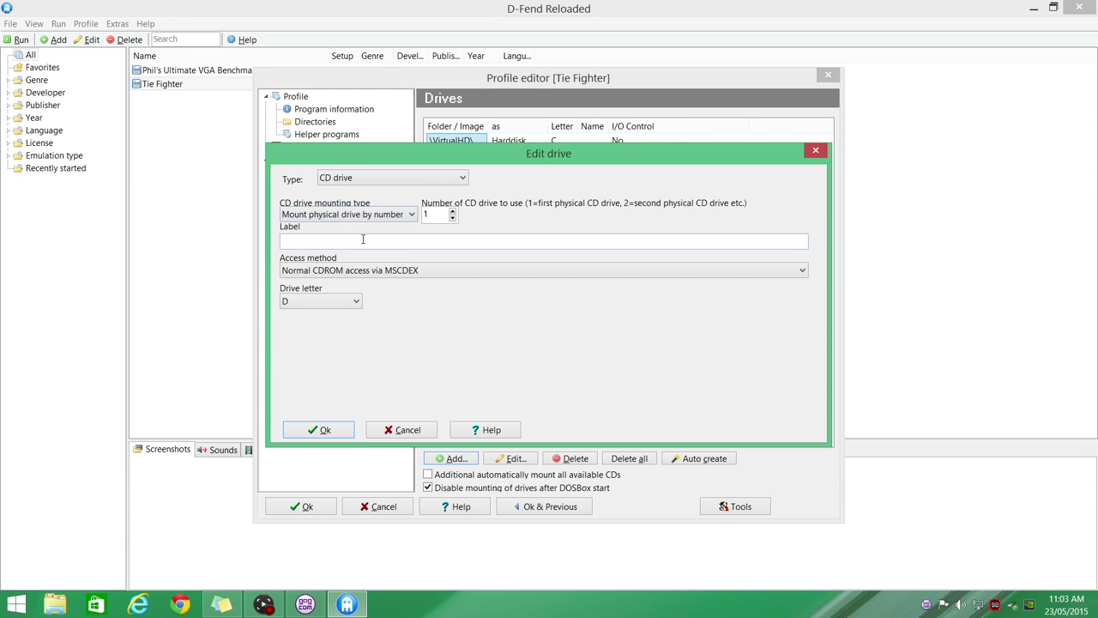
pyautogui.click(330, 431)
pyautogui.click(323, 506)
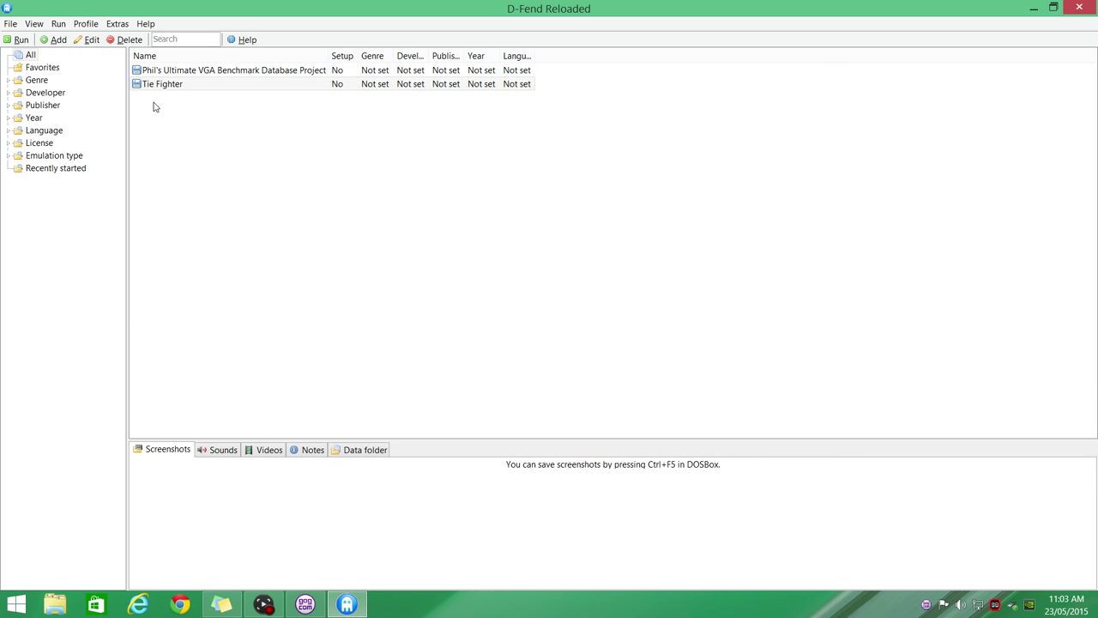
# Run Tie Fighter in DOSBox, switch to drive D: and list its contents, including in wide format
pyautogui.doubleClick(163, 84)
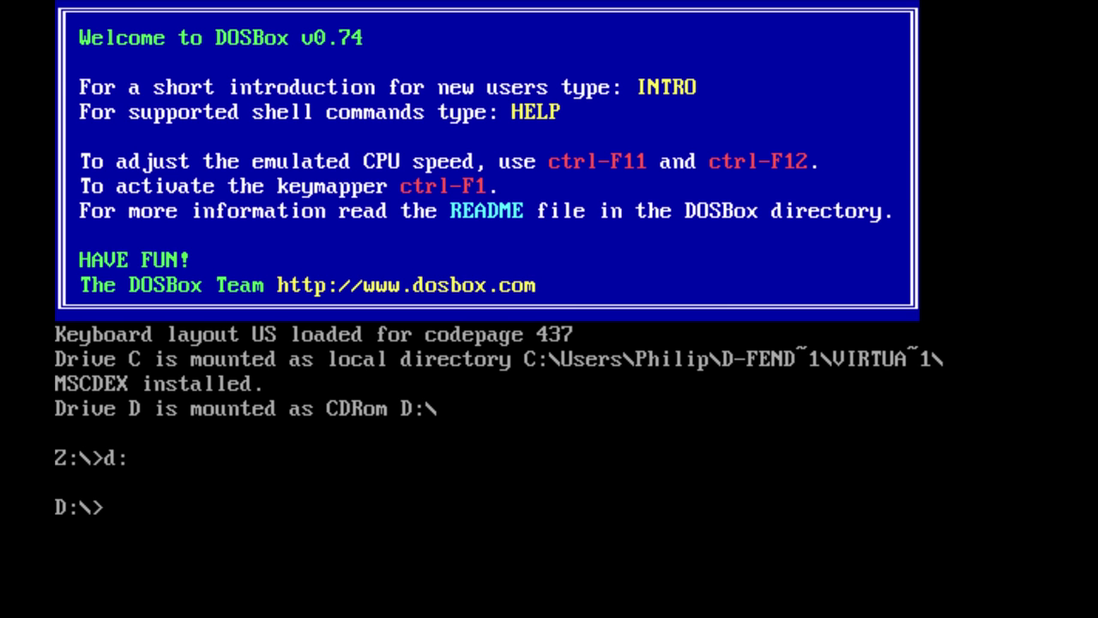
pyautogui.write('dir')
pyautogui.press('Return')
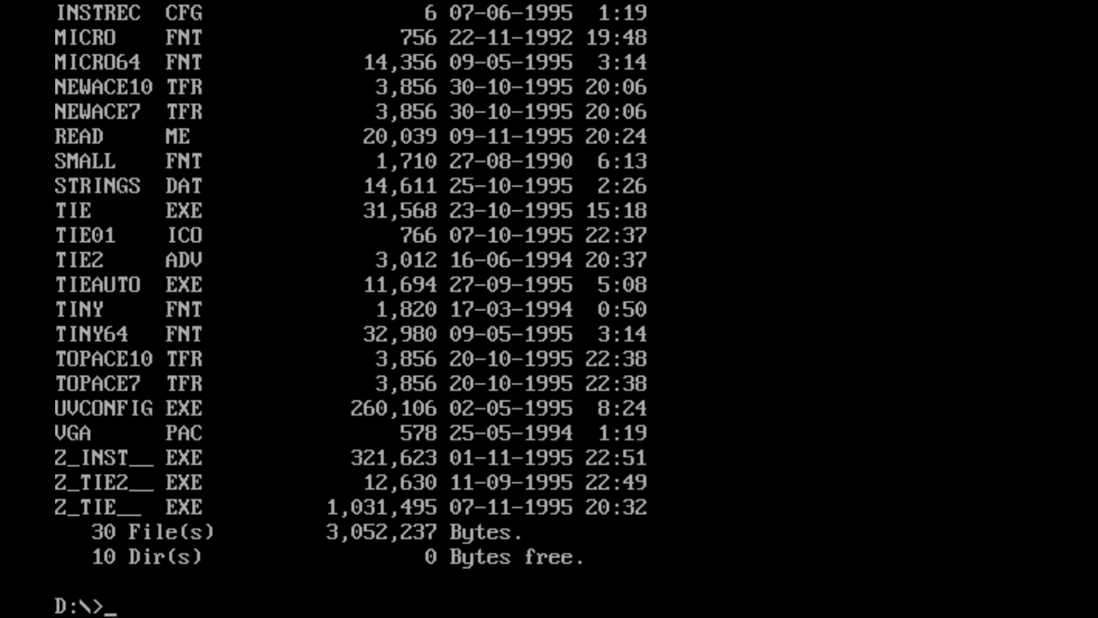
pyautogui.write('dir /w')
pyautogui.press('Return')
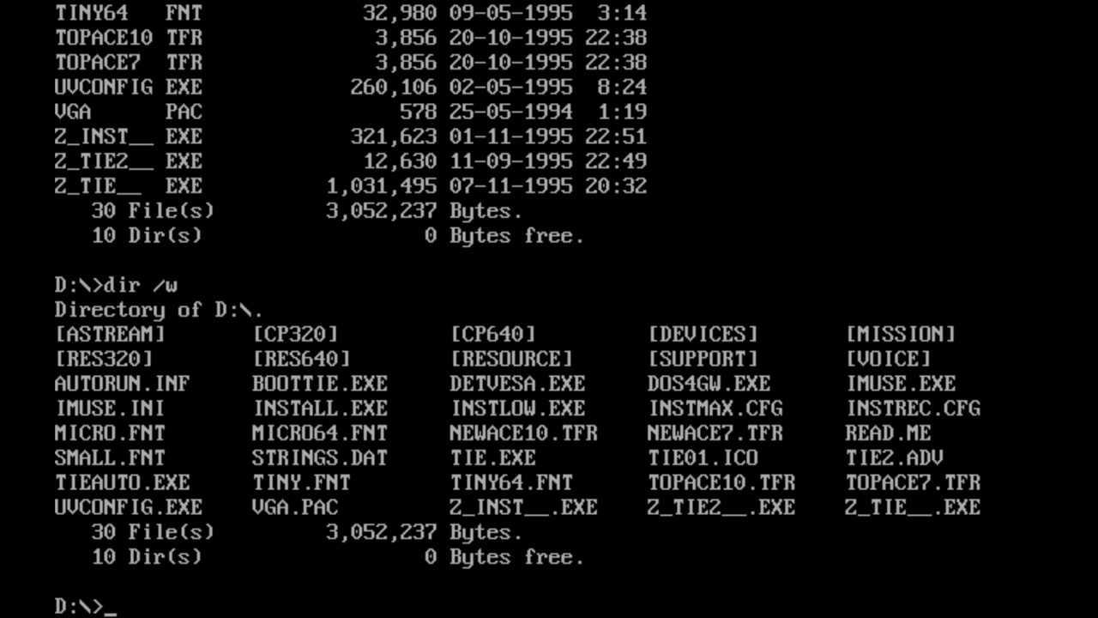
# Run install from the CD and start a Maximum Install to C:\TIECD
pyautogui.write('install')
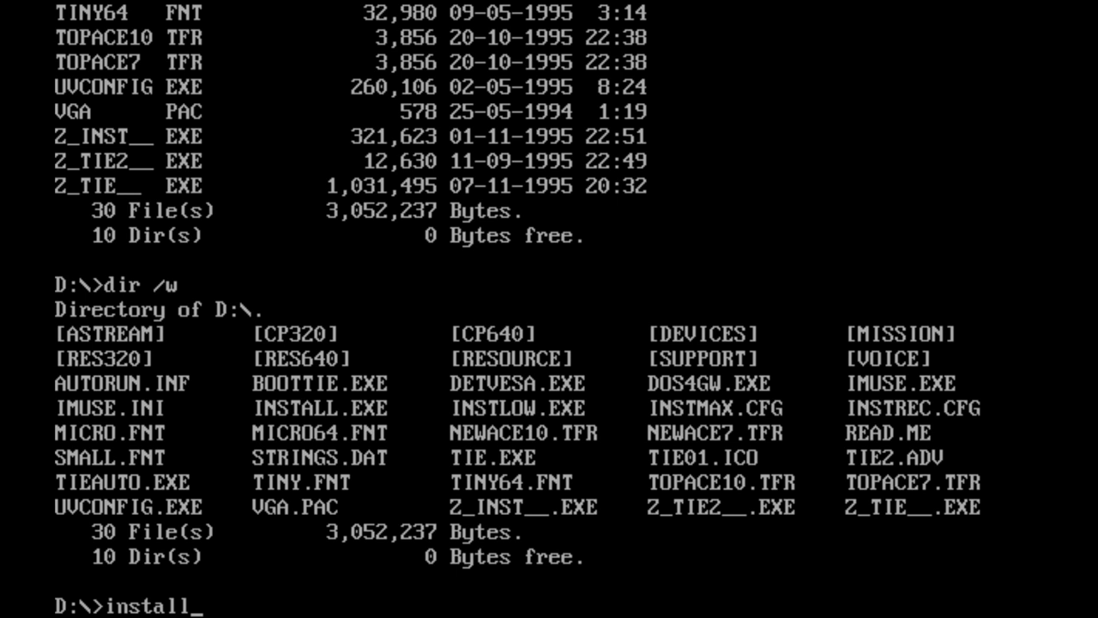
pyautogui.press('Return')
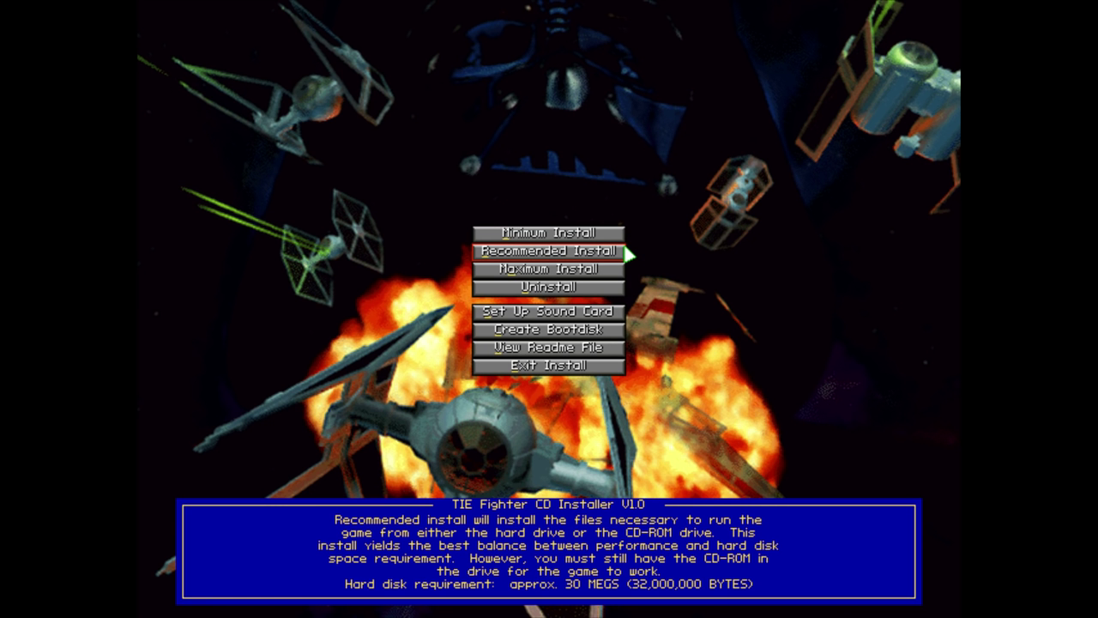
pyautogui.click(531, 270)
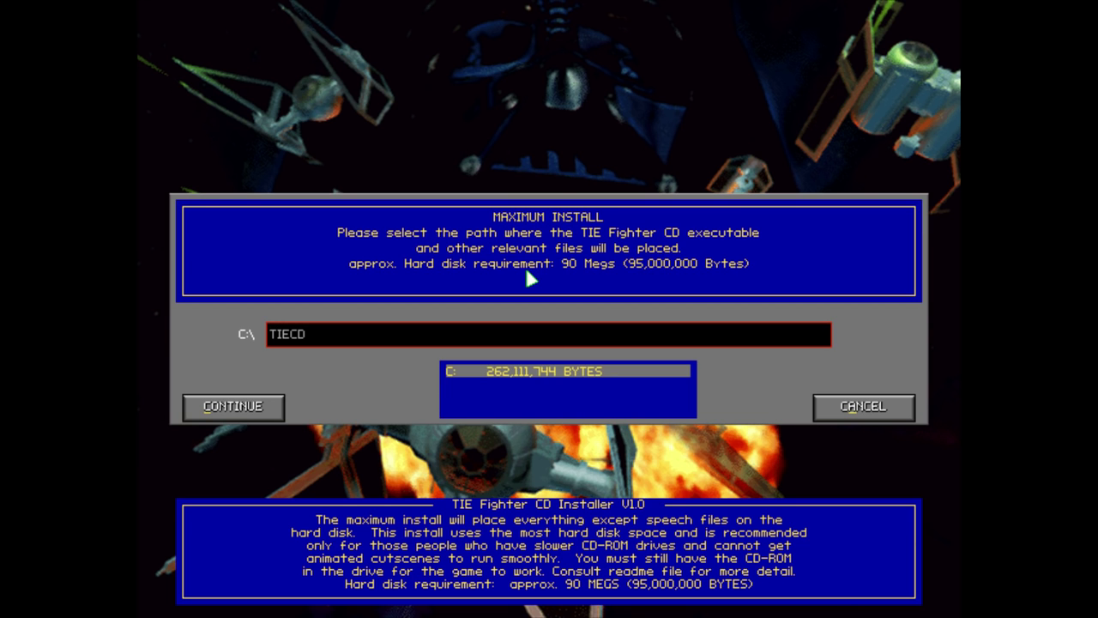
pyautogui.click(253, 414)
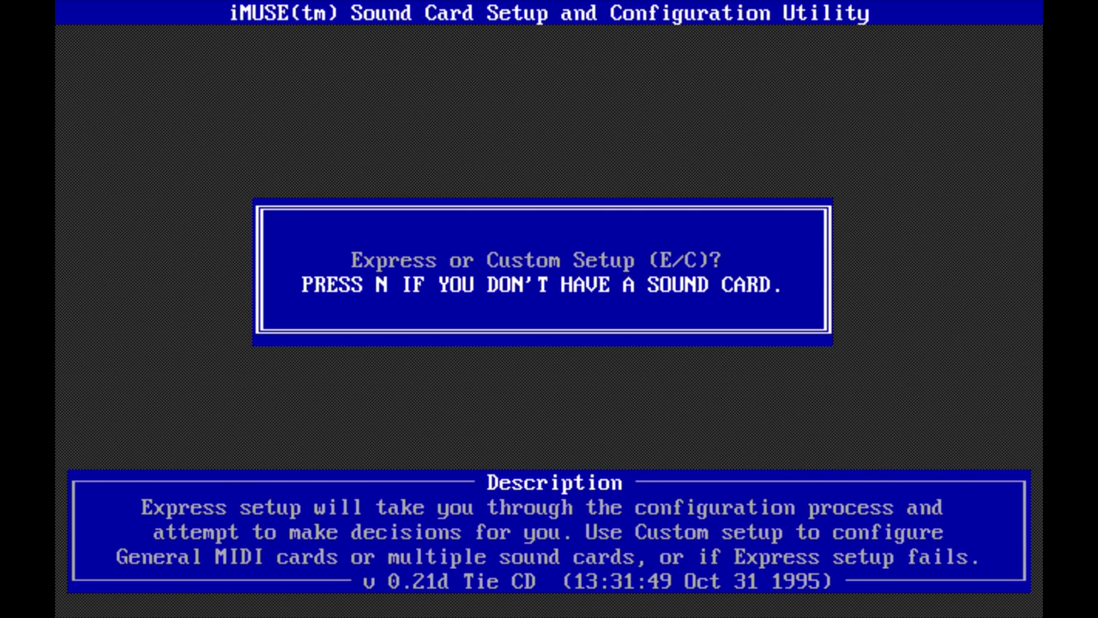
# Choose Custom sound setup and set Digital Sound to Sound Blaster 16 in the advanced options
pyautogui.press('c')
pyautogui.press('Down')
pyautogui.press('Return')
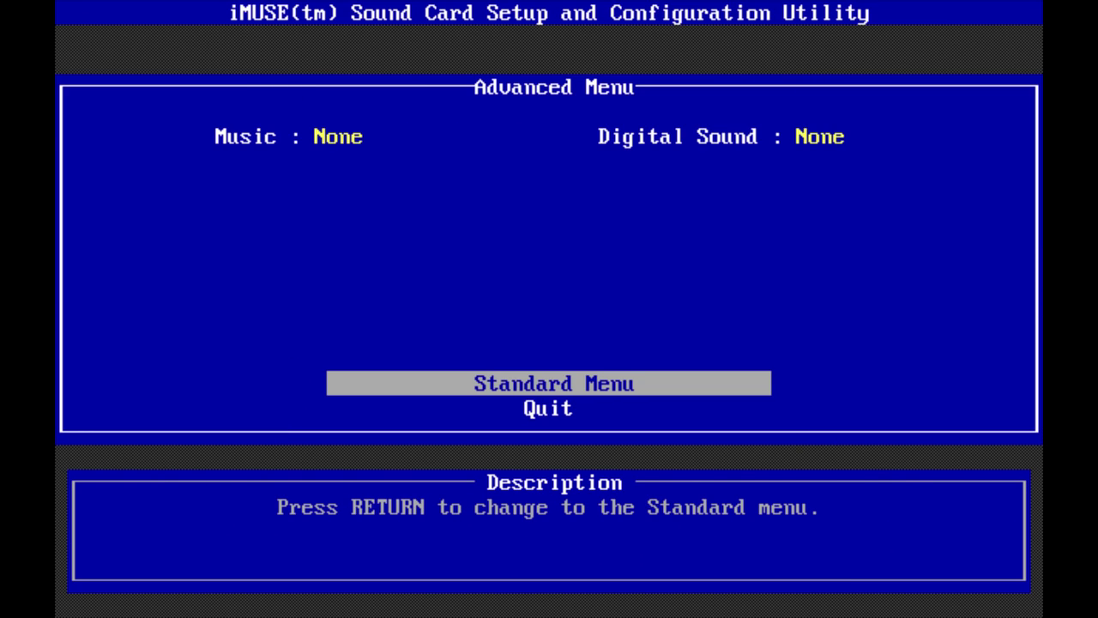
pyautogui.press('Up')
pyautogui.press('Return')
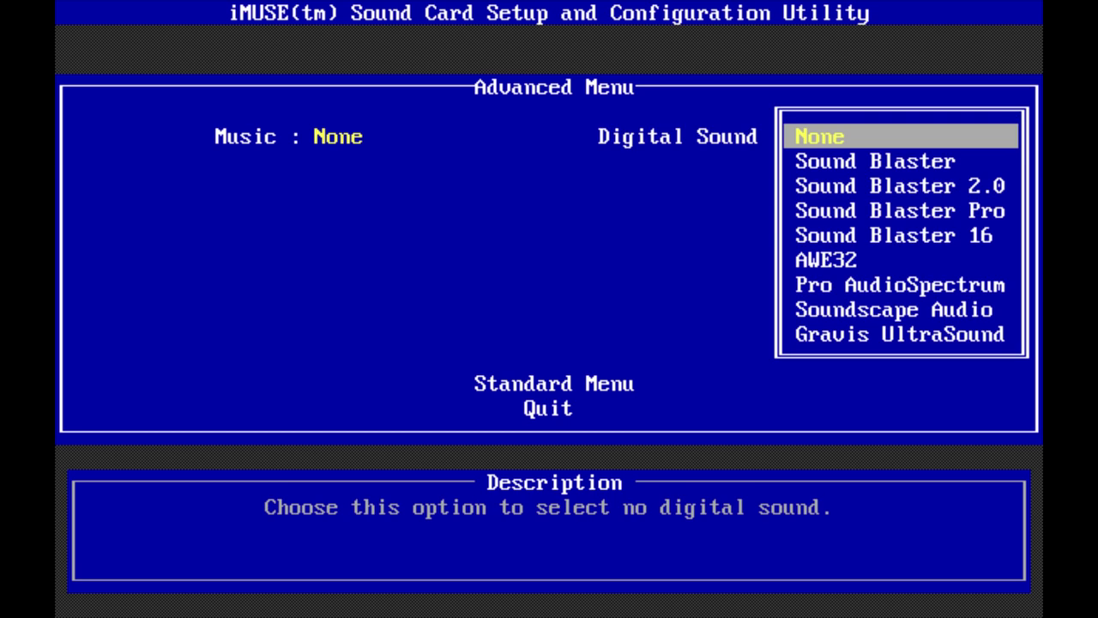
pyautogui.press('Down')
pyautogui.press('Down')
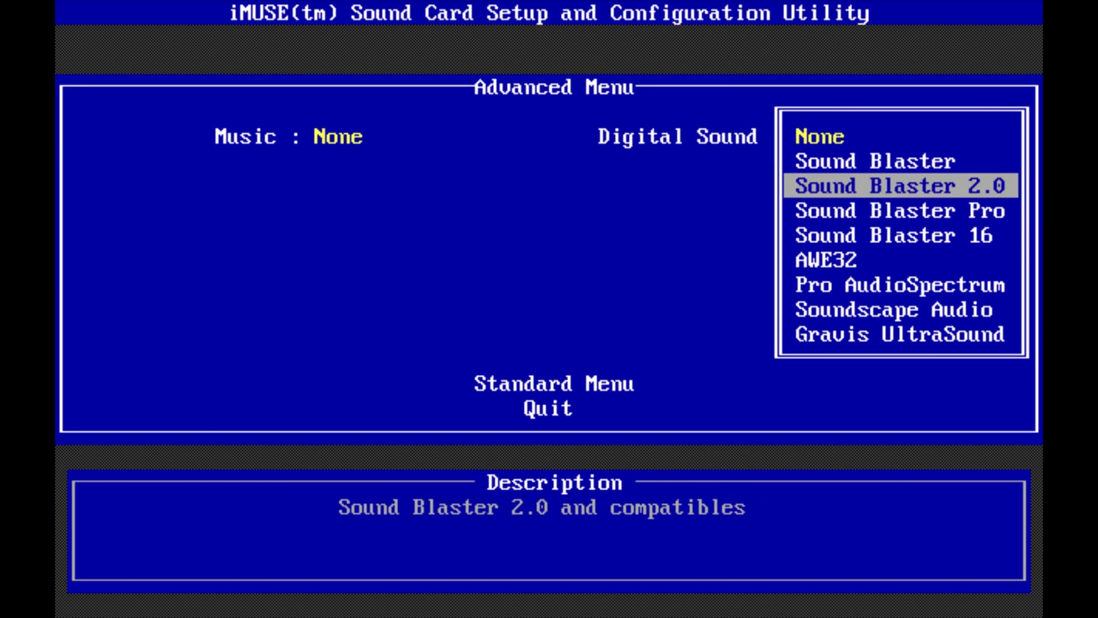
pyautogui.press('Down')
pyautogui.press('Down')
pyautogui.press('Return')
# Detect the current hardware settings of the Sound Blaster 16 card
pyautogui.press('Down')
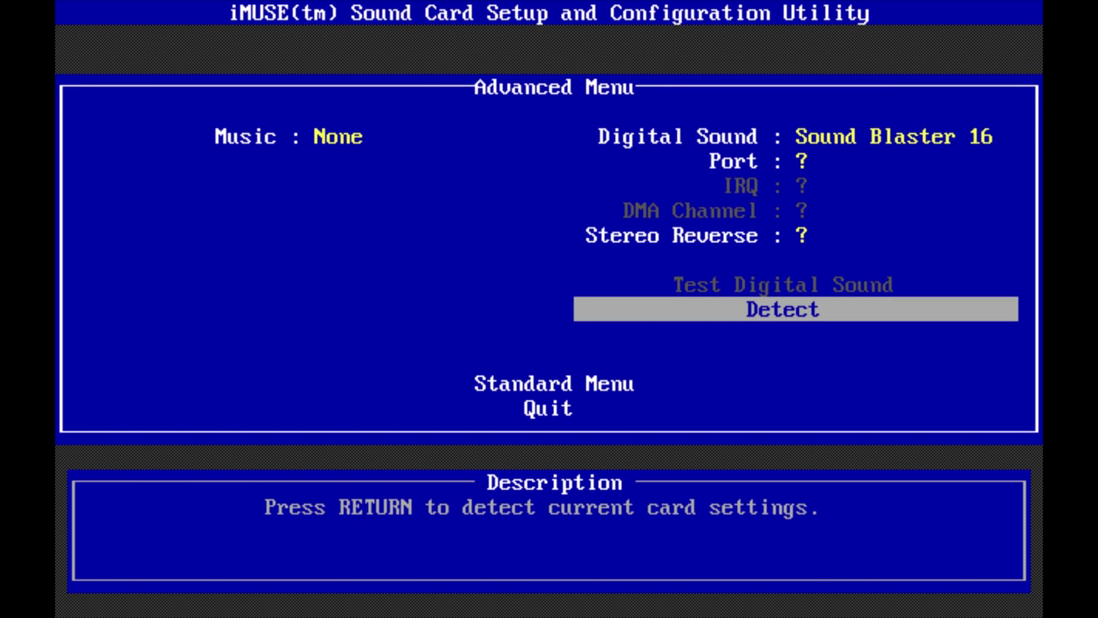
pyautogui.press('Return')
pyautogui.press('Return')
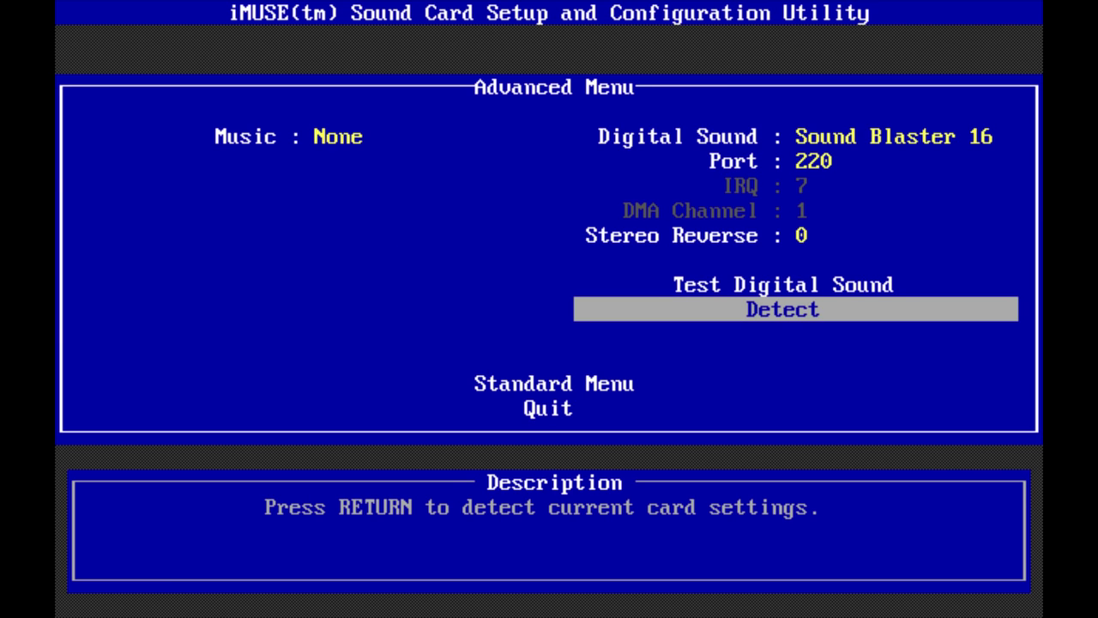
# Set the music device to General MIDI on port 330
pyautogui.press('Left')
pyautogui.press('Return')
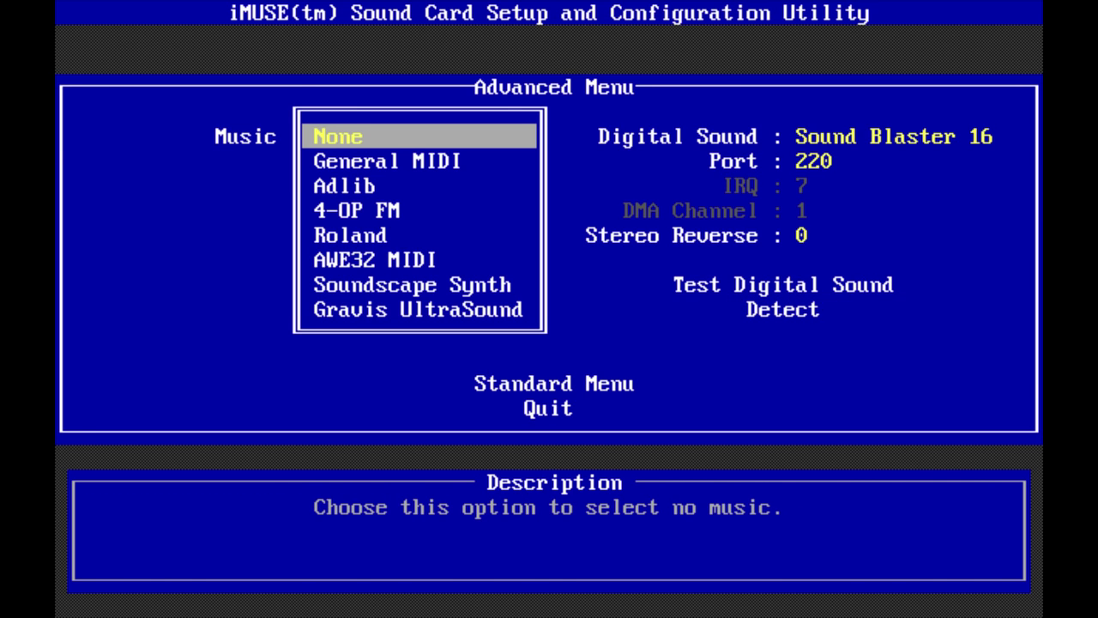
pyautogui.press('Down')
pyautogui.press('Down')
pyautogui.press('Up')
pyautogui.press('Return')
pyautogui.press('Up')
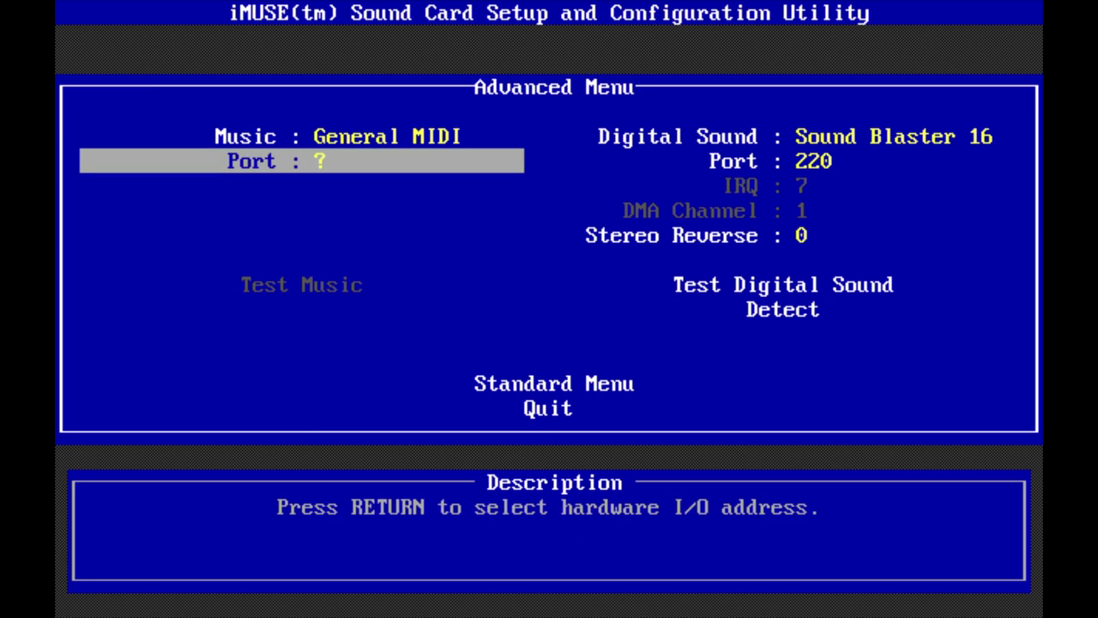
pyautogui.press('Return')
pyautogui.press('Return')
# Test the digital sound and the General MIDI music output
pyautogui.press('Right')
pyautogui.press('Down')
pyautogui.press('Down')
pyautogui.press('Down')
pyautogui.press('Up')
pyautogui.press('Return')
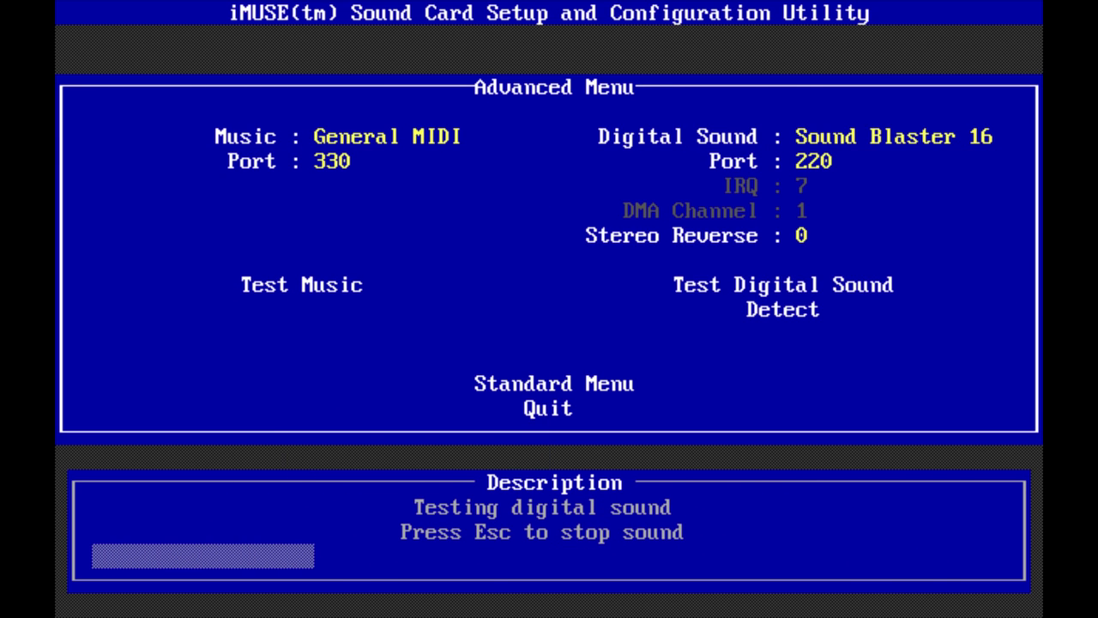
pyautogui.press('Left')
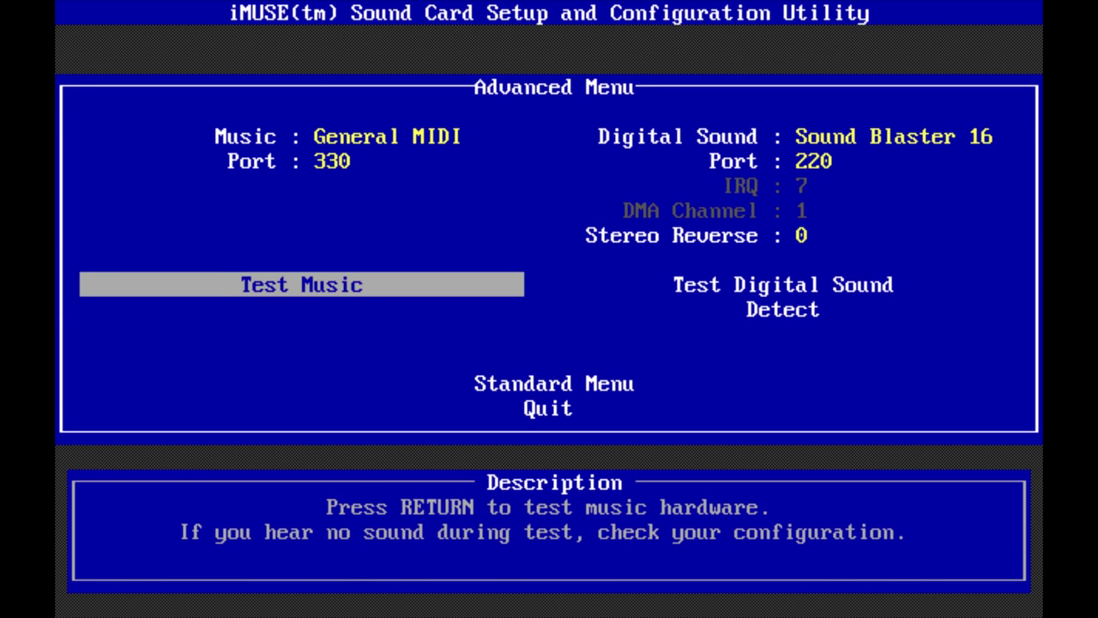
pyautogui.press('Return')
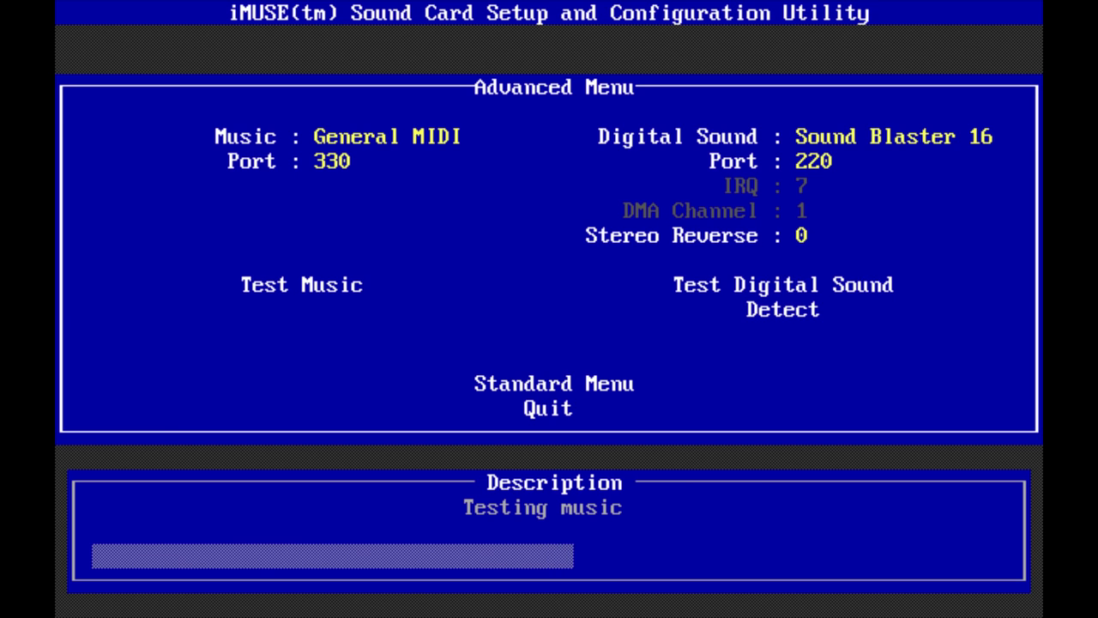
# Quit the sound card setup and save the current options
pyautogui.press('Down')
pyautogui.press('Down')
pyautogui.press('Return')
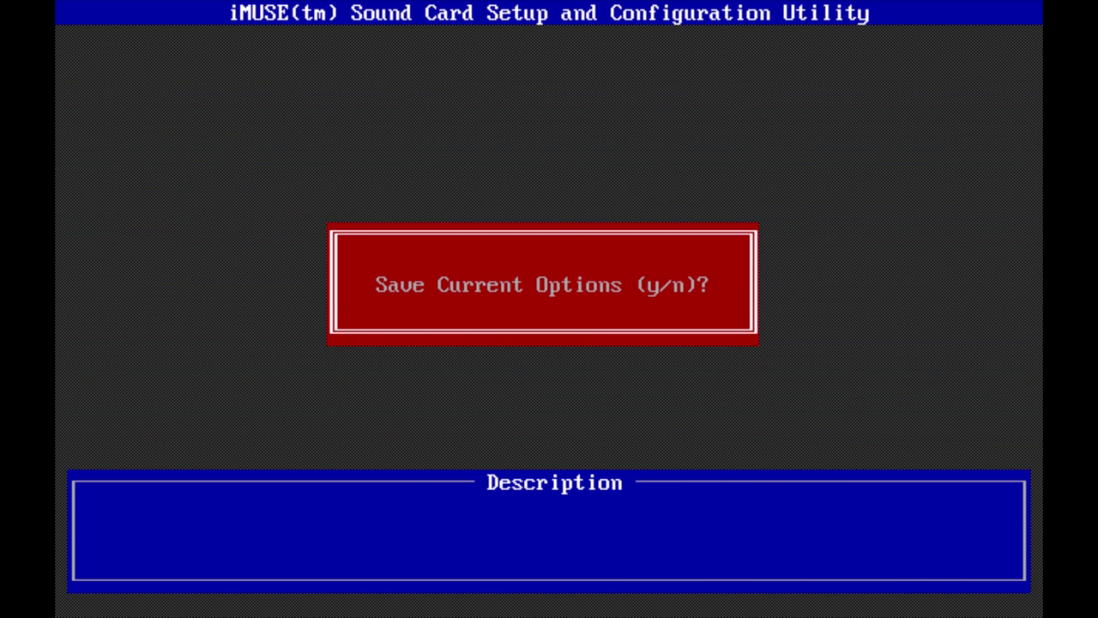
pyautogui.press('y')
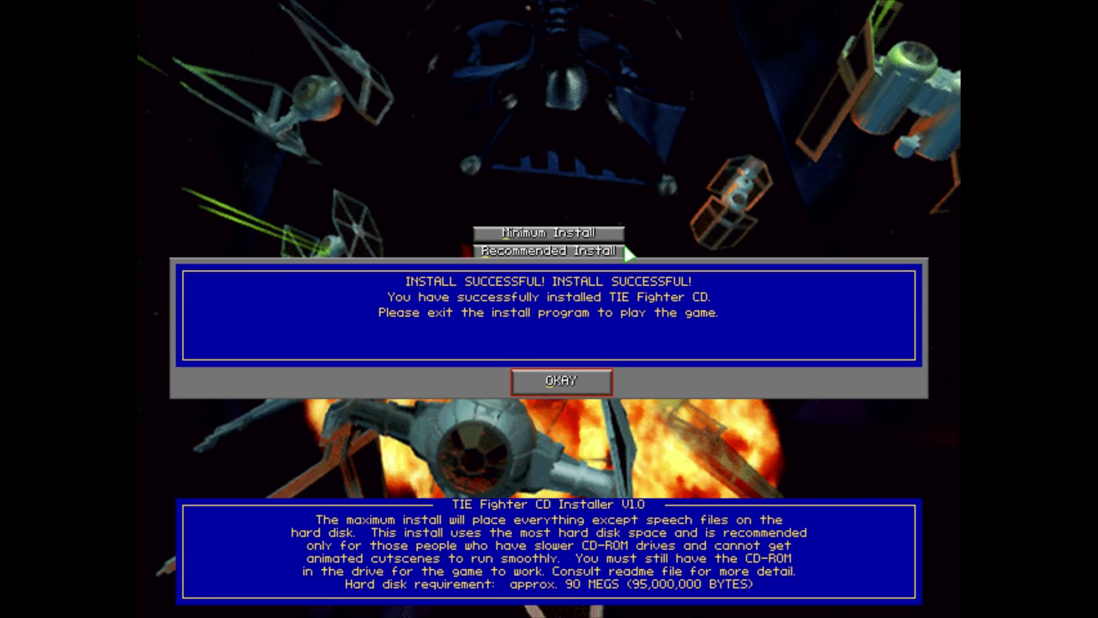
# Acknowledge the finished installation and leave the installer by choosing to play TIE Fighter CD
pyautogui.click(537, 380)
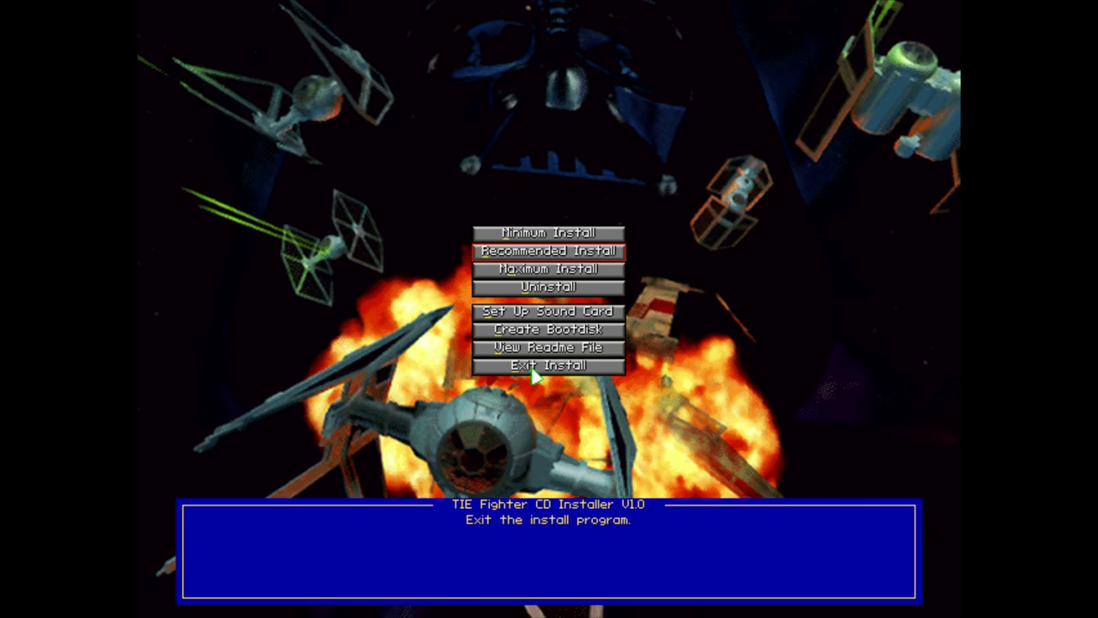
pyautogui.click(534, 367)
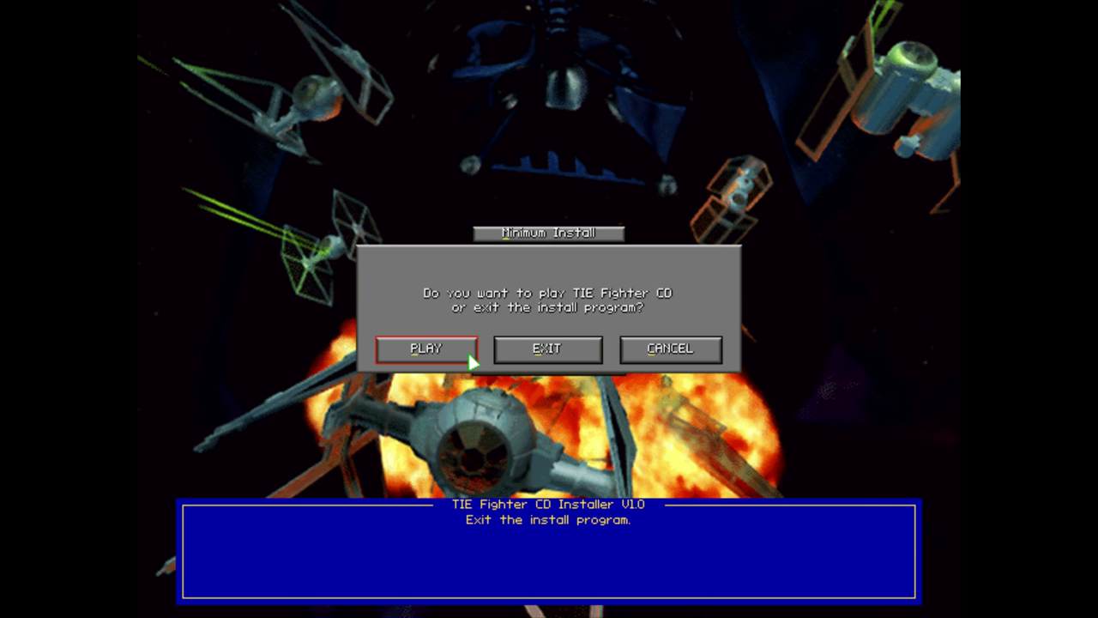
pyautogui.click(436, 351)
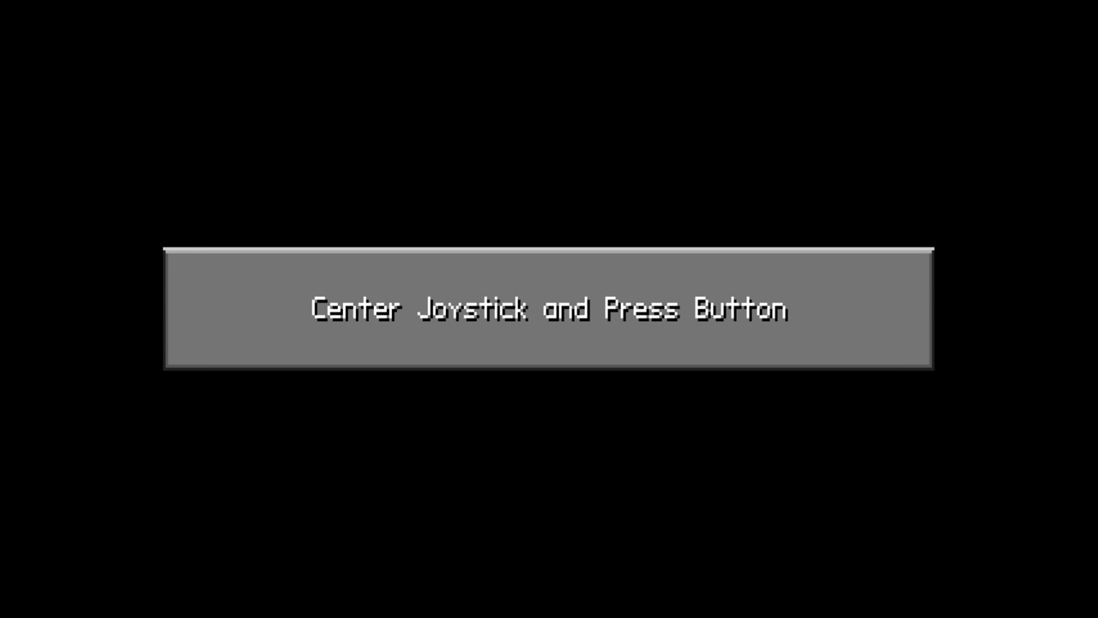
# Confirm the joystick centering and register a new pilot by entering the player's name
pyautogui.press('Return')
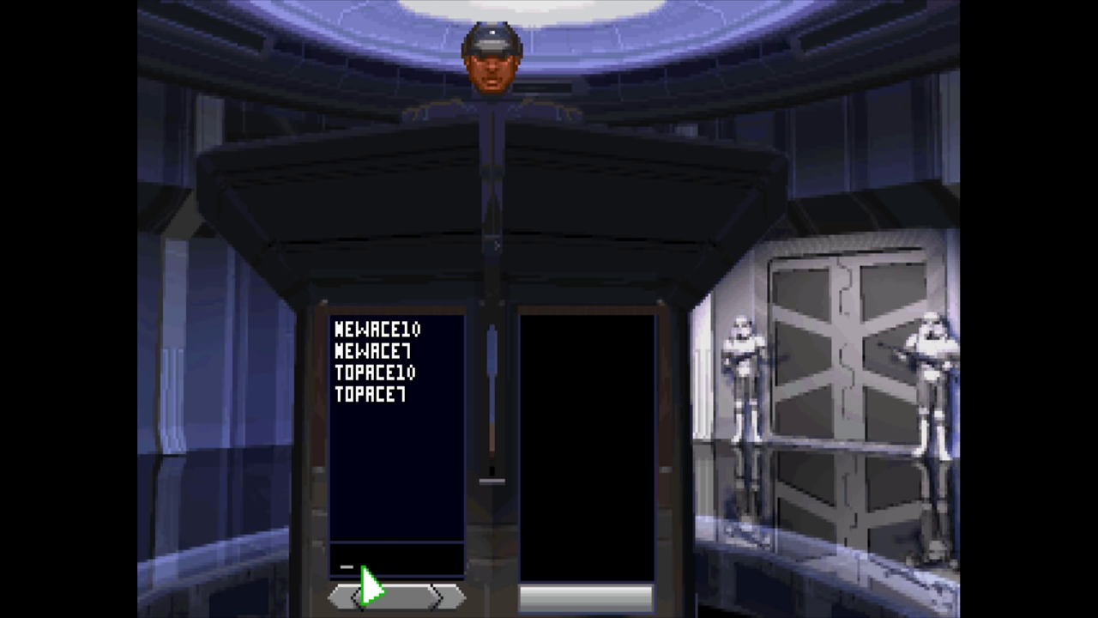
pyautogui.write('PHIL')
pyautogui.press('Return')
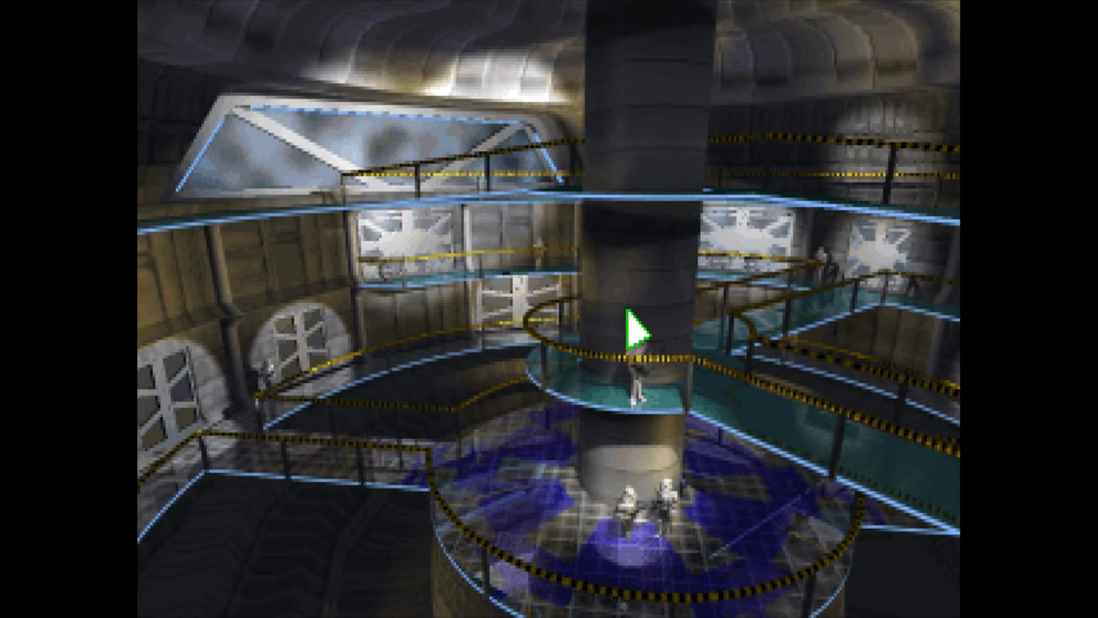
# Enter the training simulator and start flying the TIE Fighter (T/F) Level 1 obstacle course
pyautogui.click(302, 347)
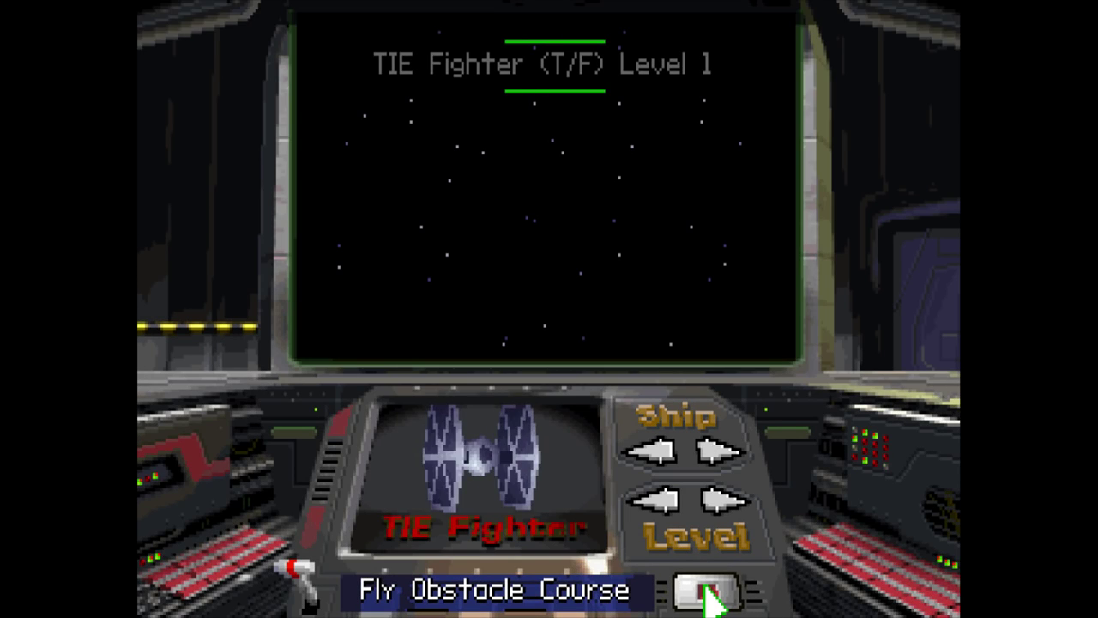
pyautogui.click(717, 584)
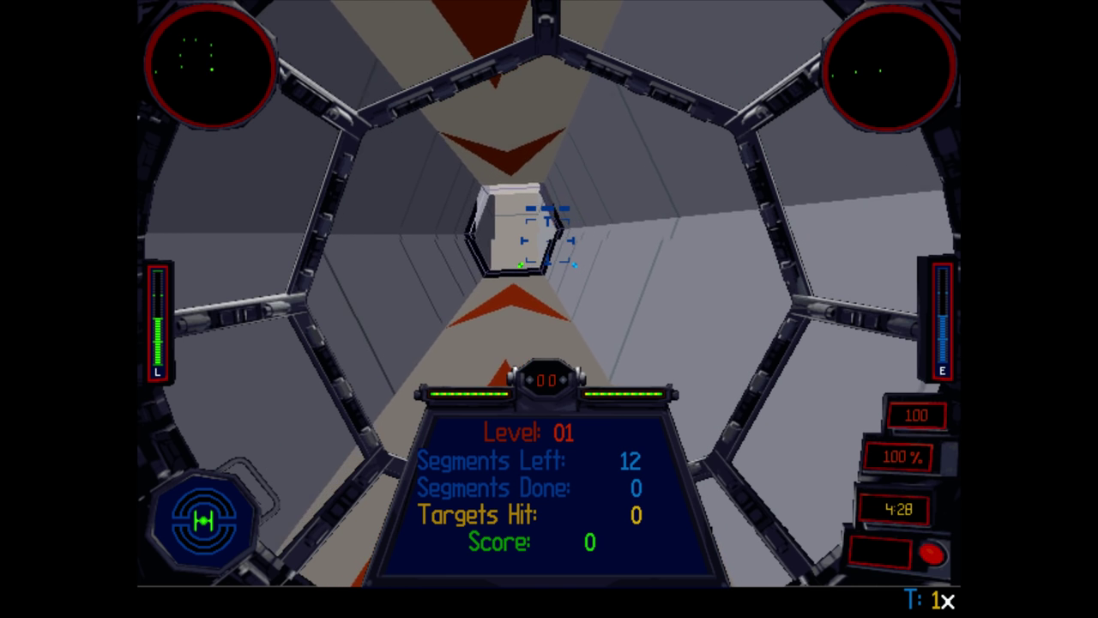
pyautogui.press('space')
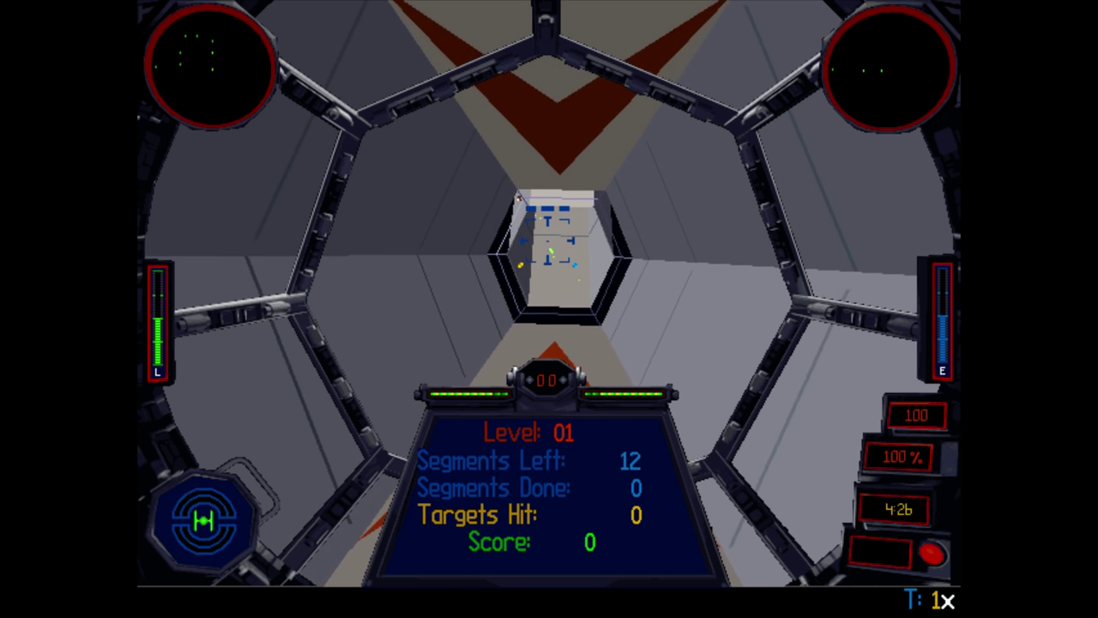